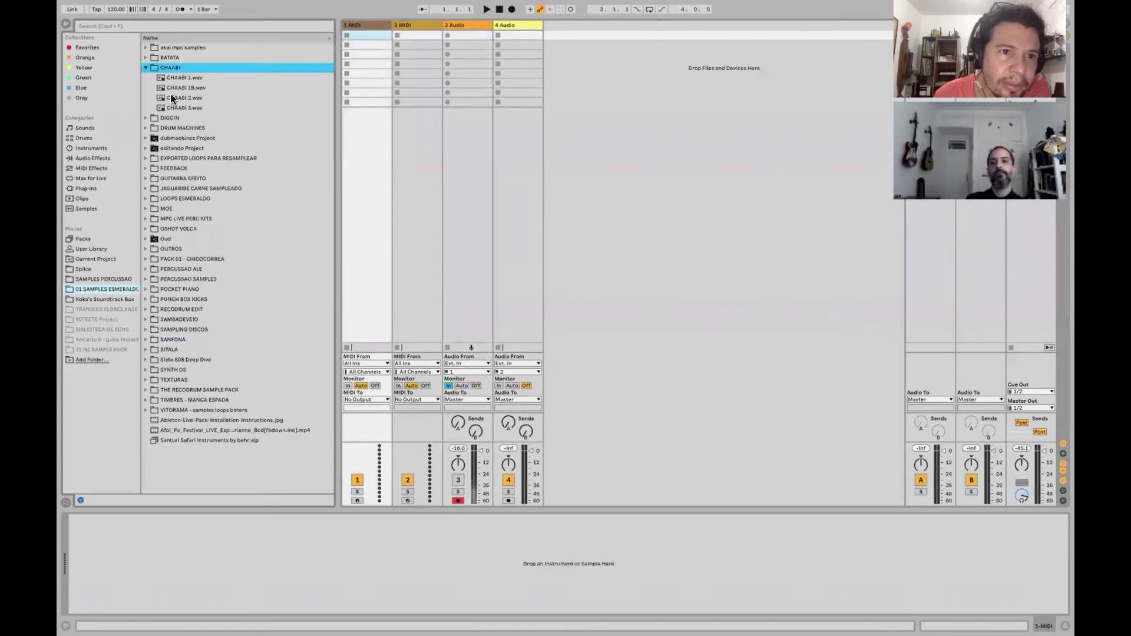
# - Load CHAABI 2.wav into a clip slot, move it onto track 4, play it and enable Warp on the clip
pyautogui.moveTo(170, 97); pyautogui.dragTo(451, 63)
pyautogui.click(447, 63)
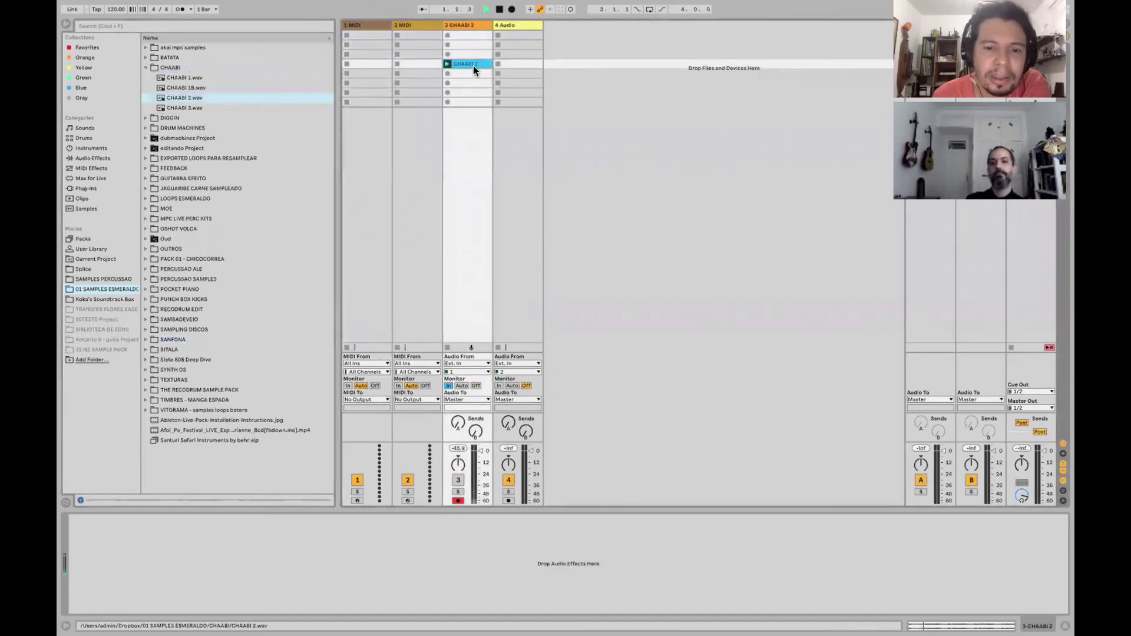
pyautogui.doubleClick(472, 65)
pyautogui.moveTo(465, 63); pyautogui.dragTo(504, 62)
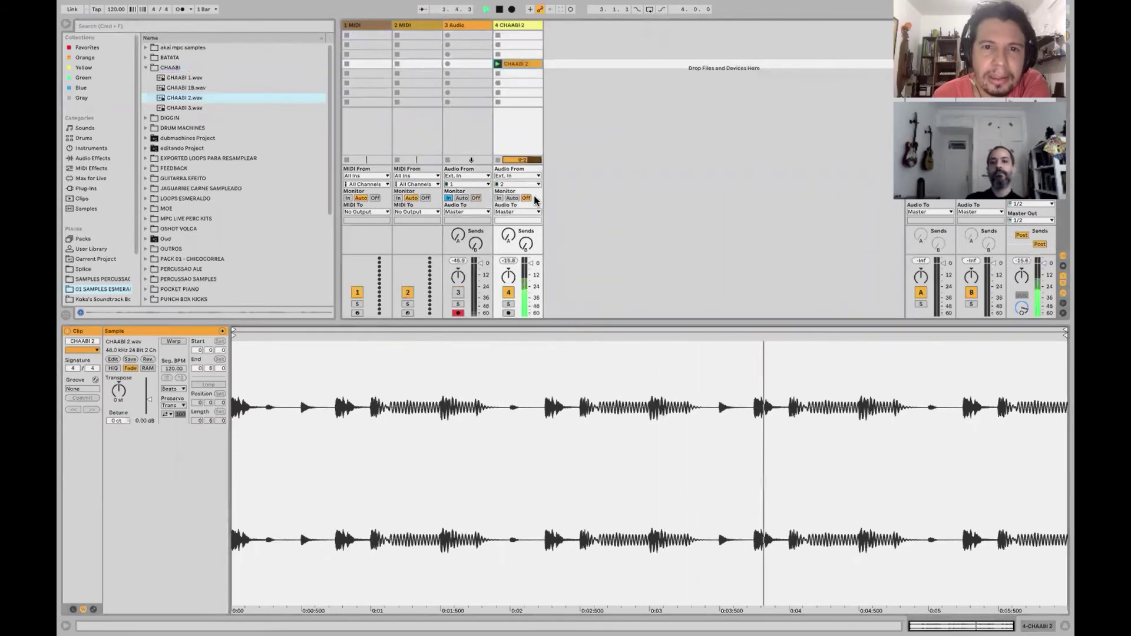
pyautogui.click(173, 342)
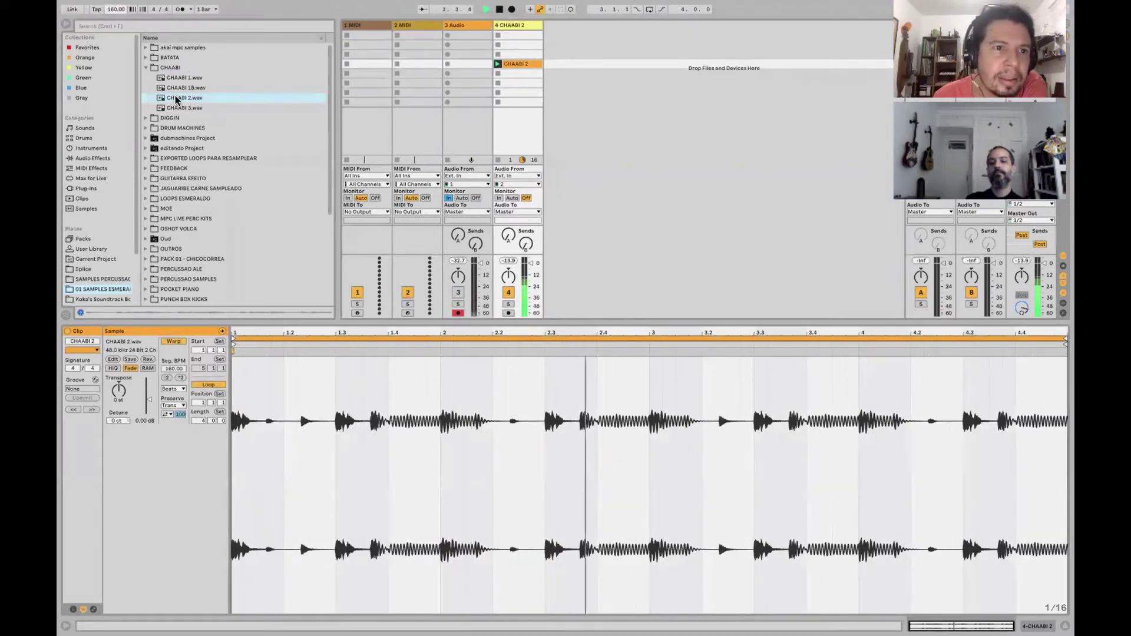
# - Find the REVERSE REVERB DRONE rack in the browser's collections and load it onto the CHAABI 2 track
pyautogui.click(79, 88)
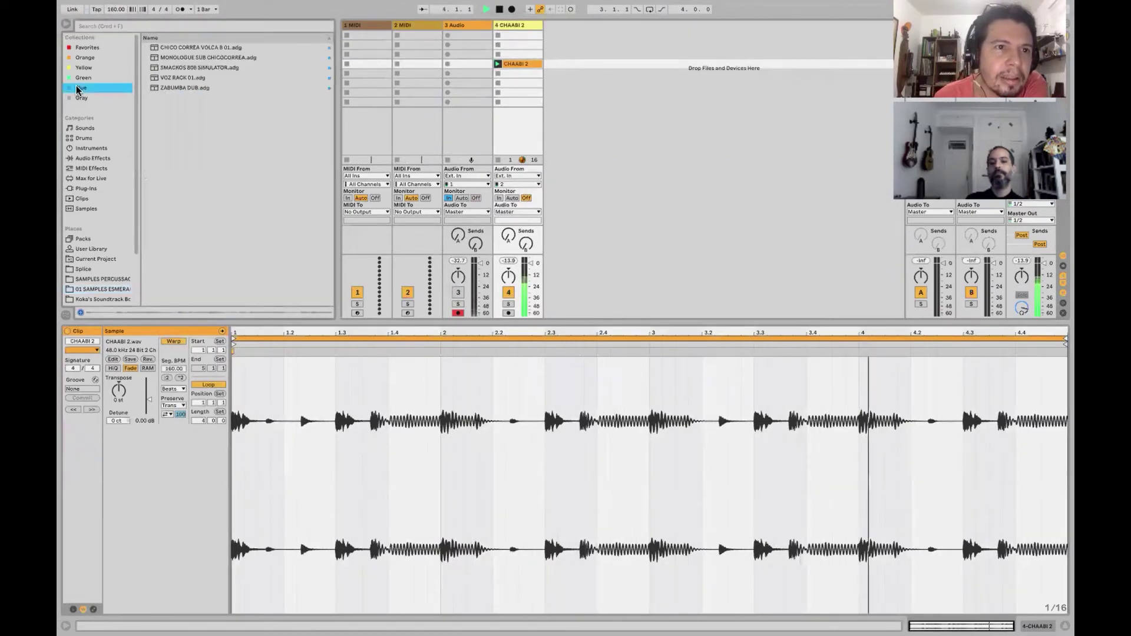
pyautogui.click(80, 77)
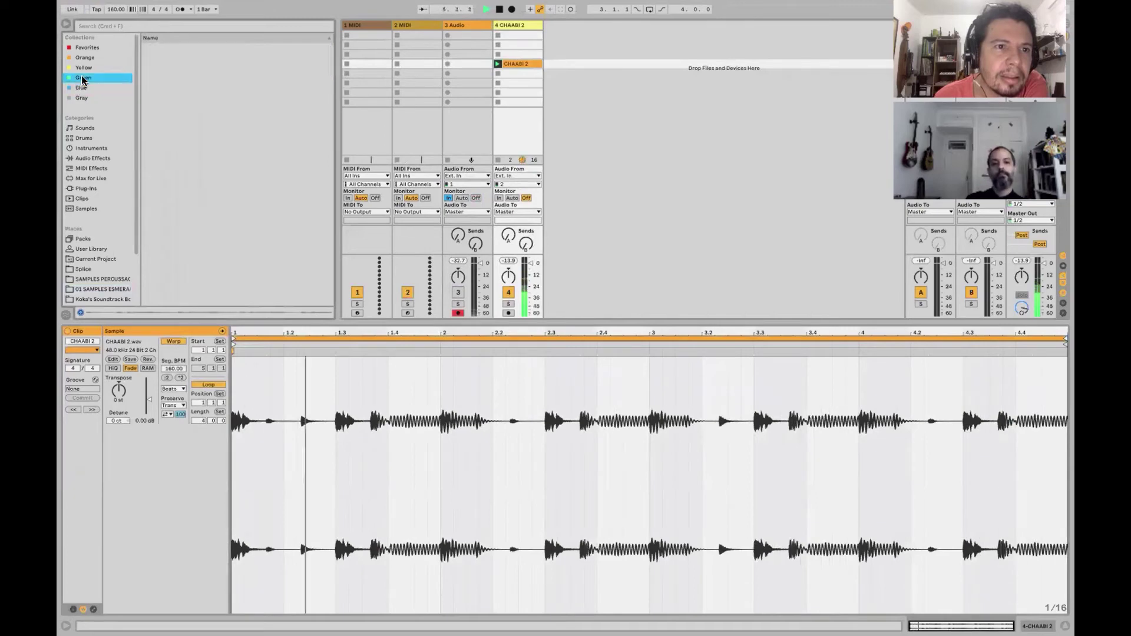
pyautogui.click(81, 68)
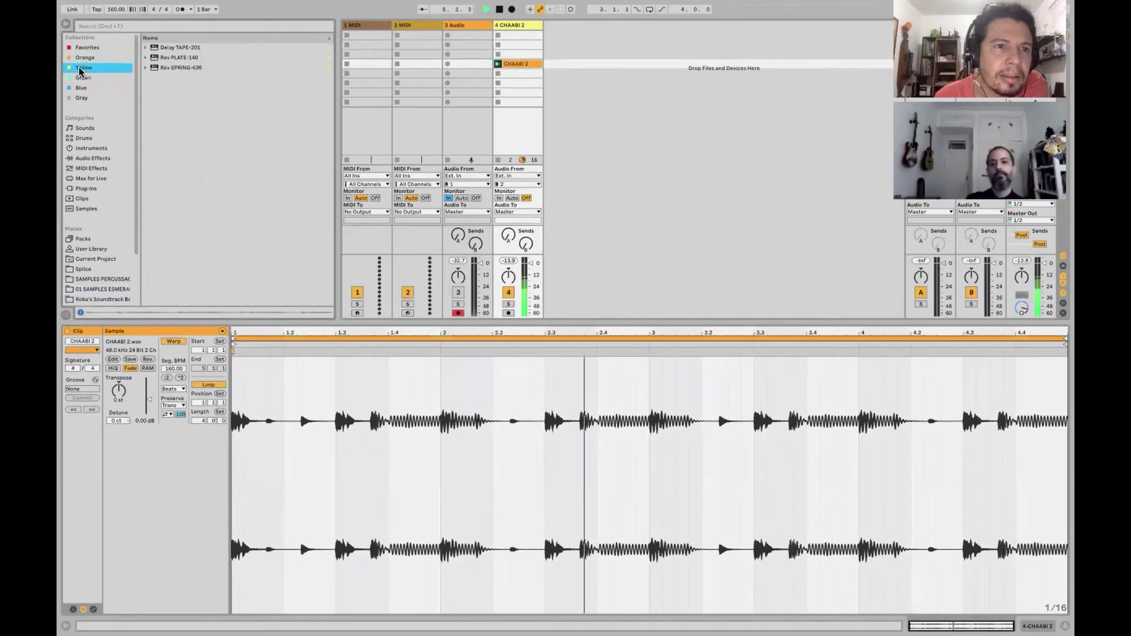
pyautogui.click(83, 99)
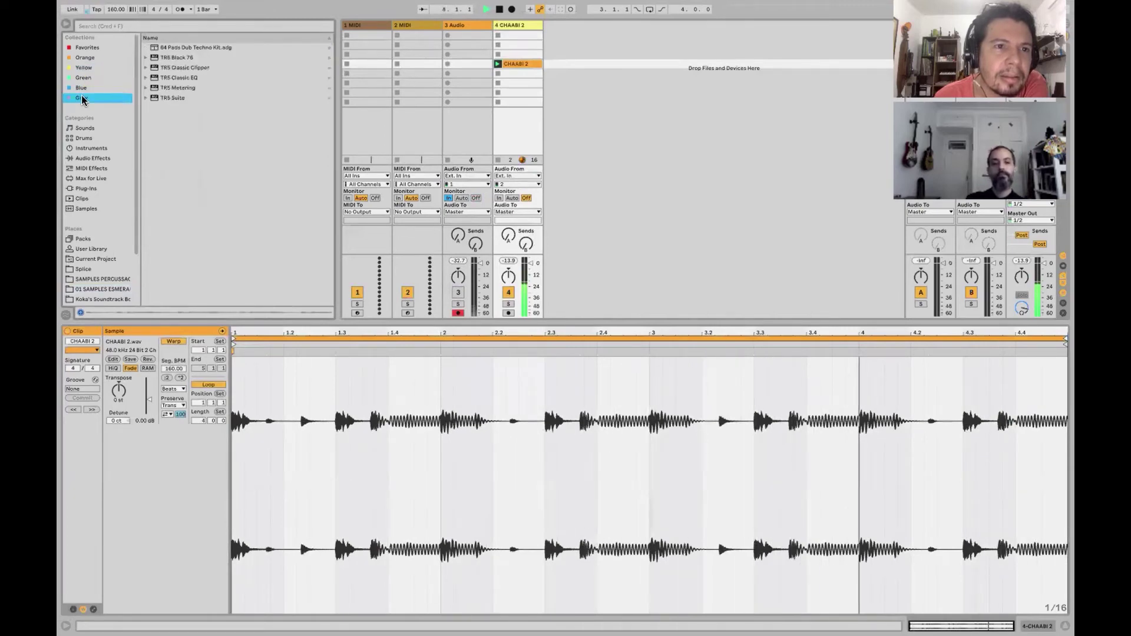
pyautogui.click(83, 57)
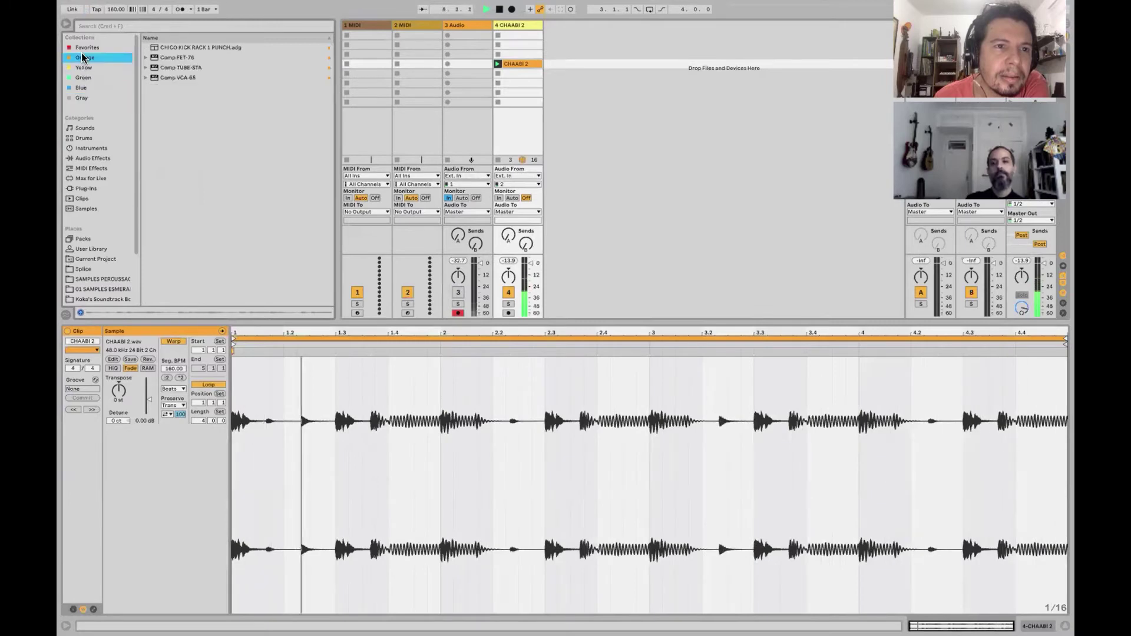
pyautogui.click(79, 48)
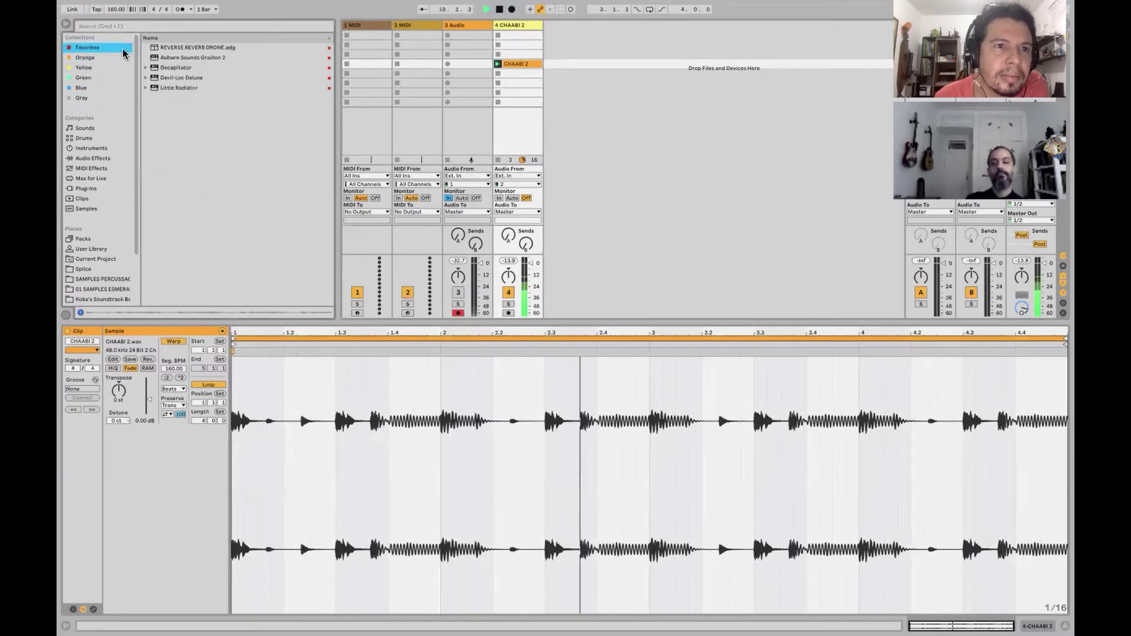
pyautogui.click(187, 49)
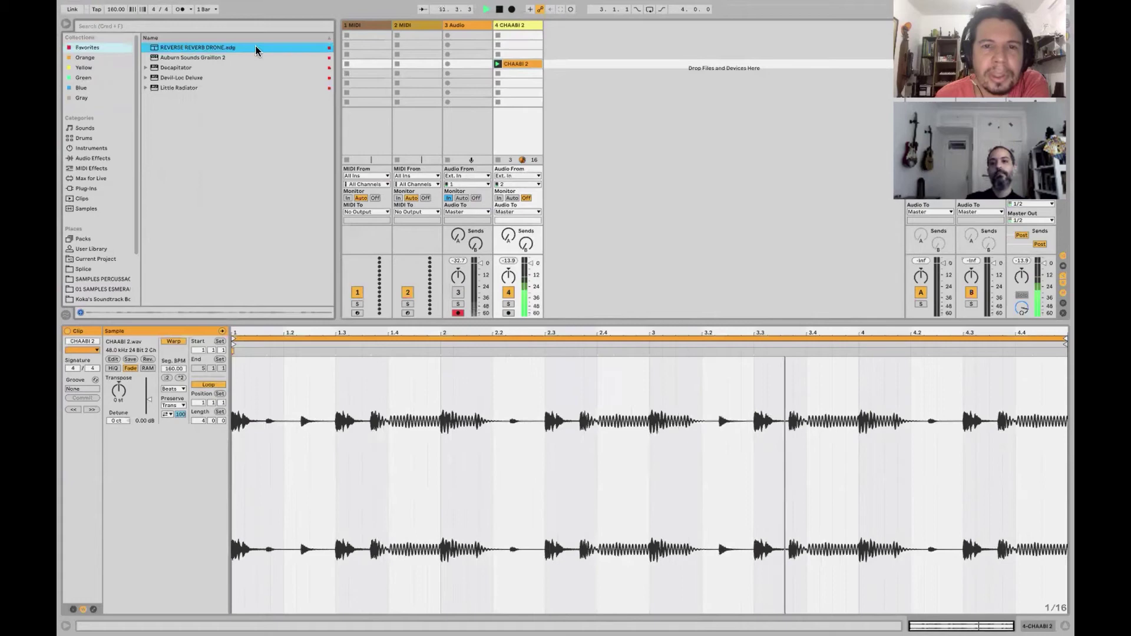
pyautogui.click(518, 26)
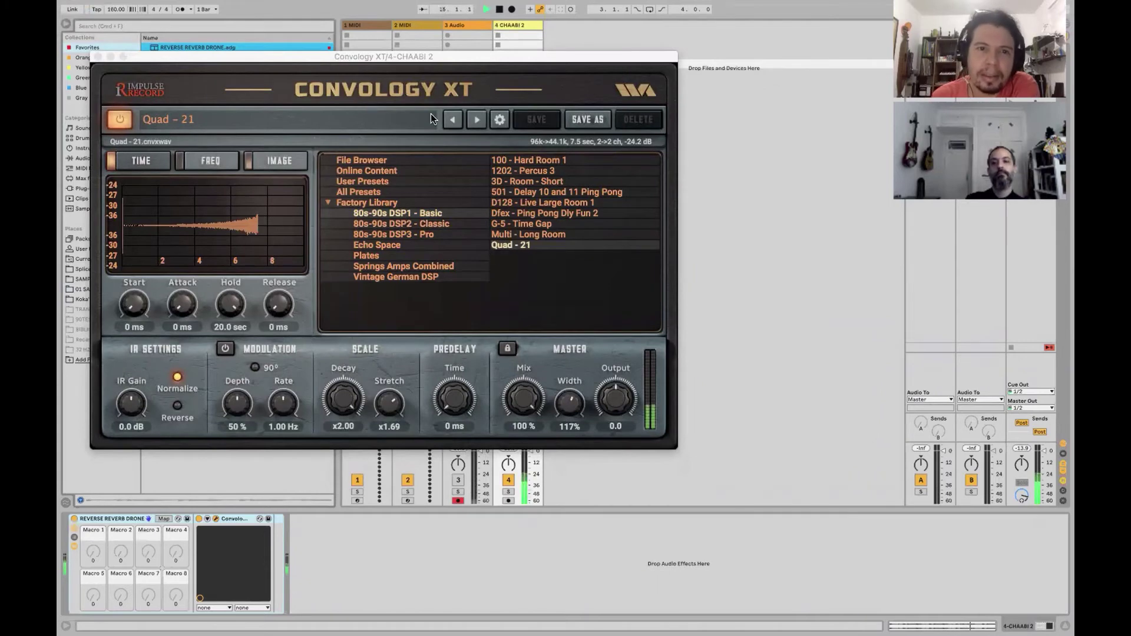
# - Lower the Convology XT Mix to 26% while the loop plays, and stop playback
pyautogui.moveTo(537, 398); pyautogui.dragTo(525, 518)
pyautogui.moveTo(493, 55); pyautogui.dragTo(960, 159)
pyautogui.press('space')
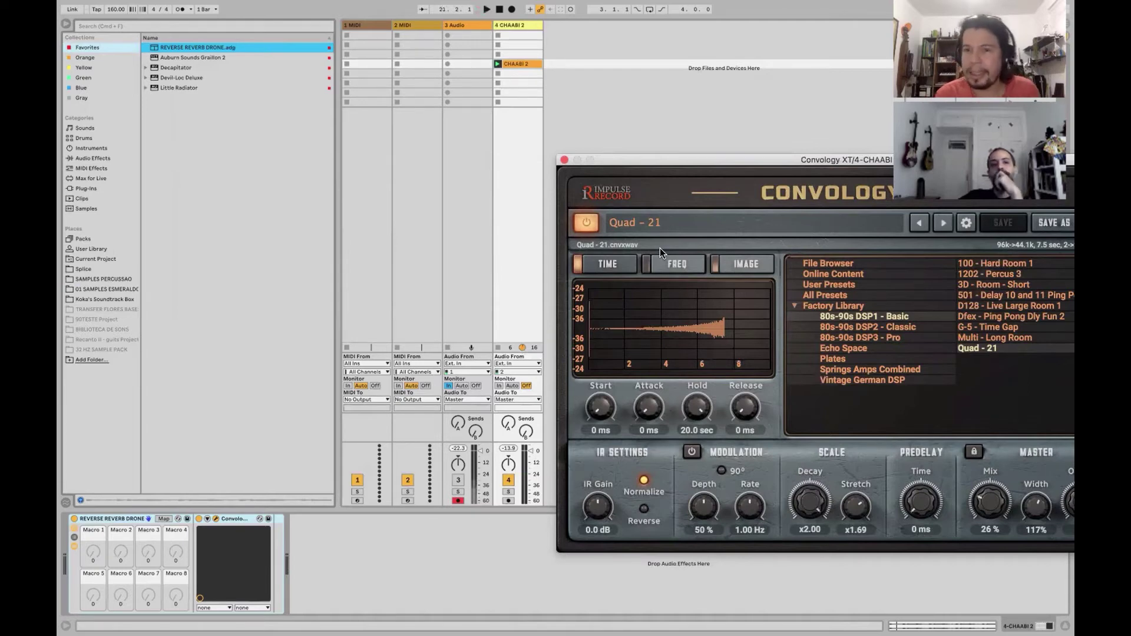
# - Duplicate the CHAABI 2 track and delete the REVERSE REVERB DRONE rack from the original track
pyautogui.click(514, 25)
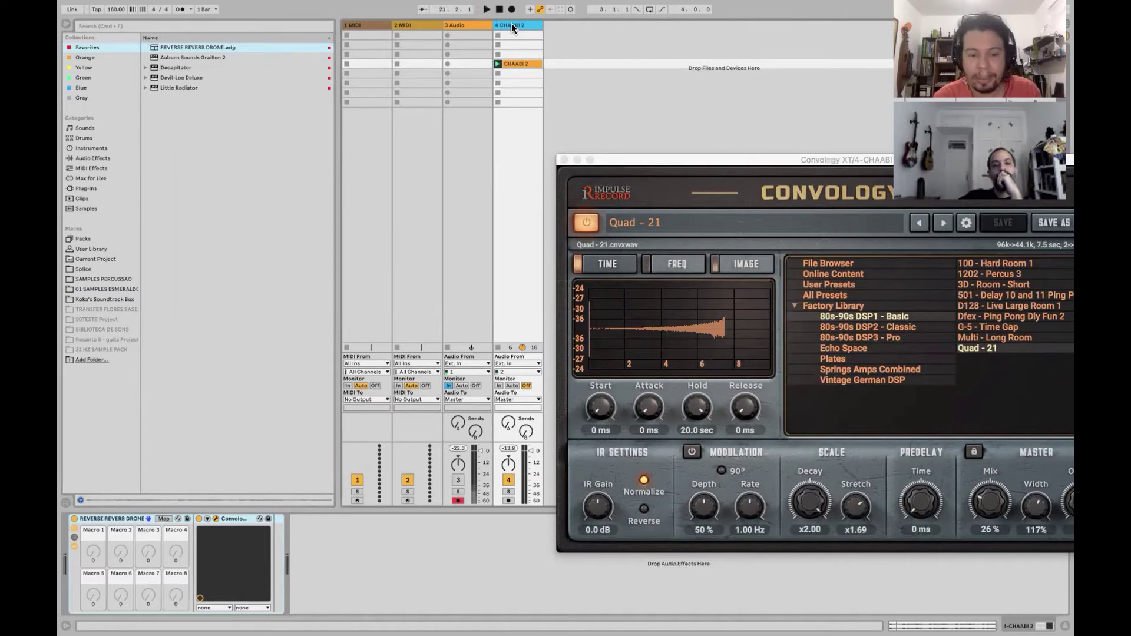
pyautogui.press('super+d')
pyautogui.click(511, 23)
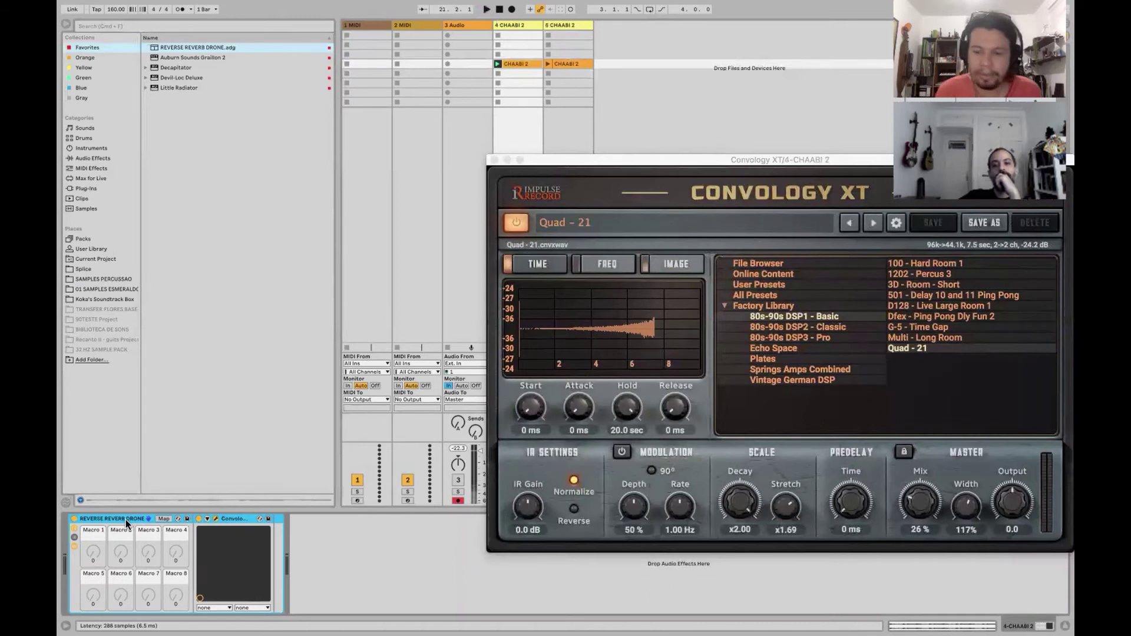
pyautogui.press('Delete')
# - Set the Convology XT Mix to 100% on the duplicated CHAABI 2 track and launch its clip to hear only the reverb
pyautogui.click(563, 26)
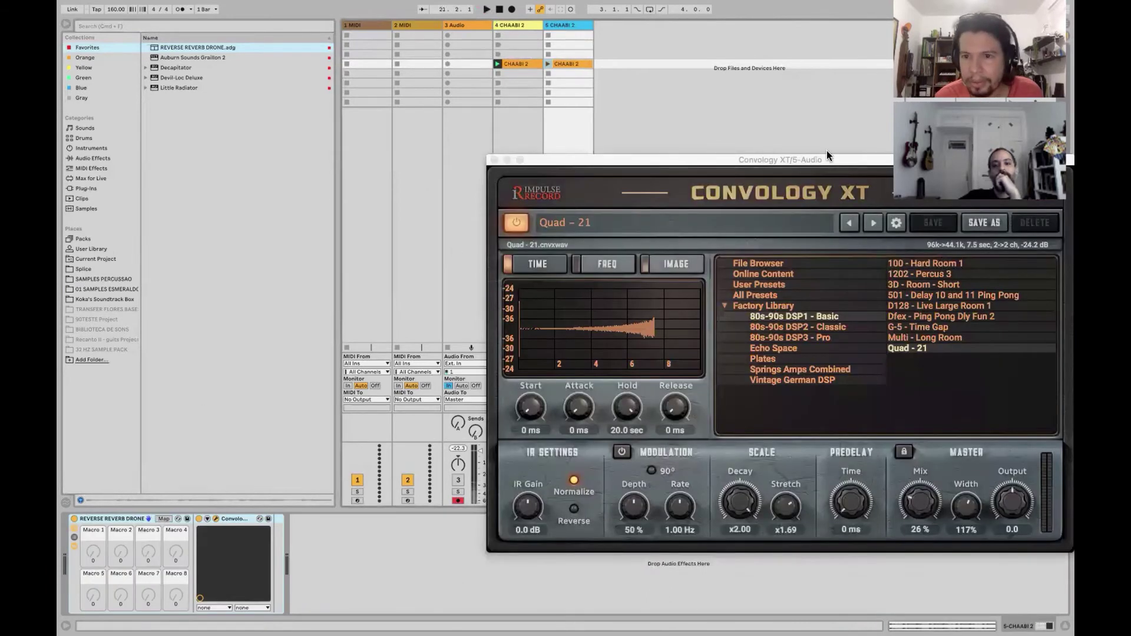
pyautogui.moveTo(828, 158); pyautogui.dragTo(630, 140)
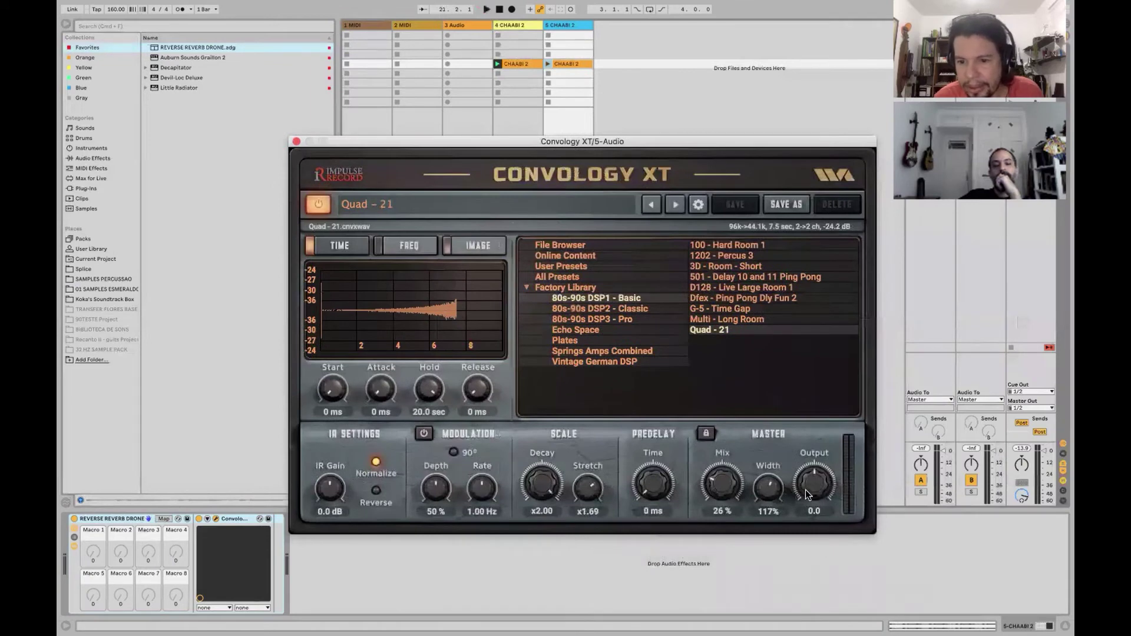
pyautogui.moveTo(724, 478); pyautogui.dragTo(677, 93)
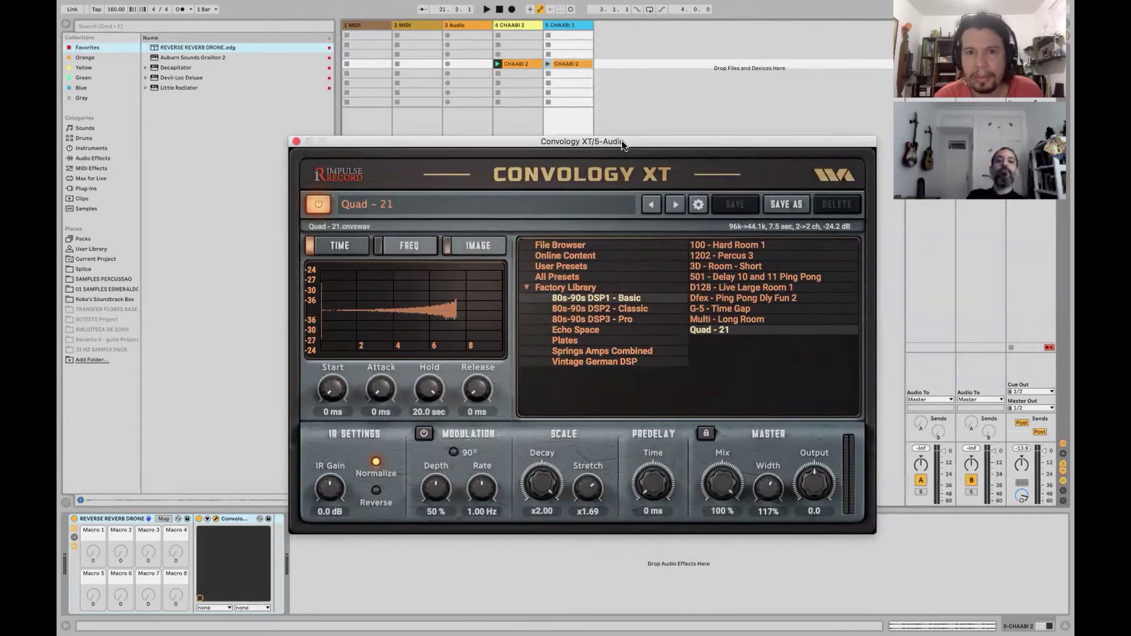
pyautogui.moveTo(621, 140); pyautogui.dragTo(632, 220)
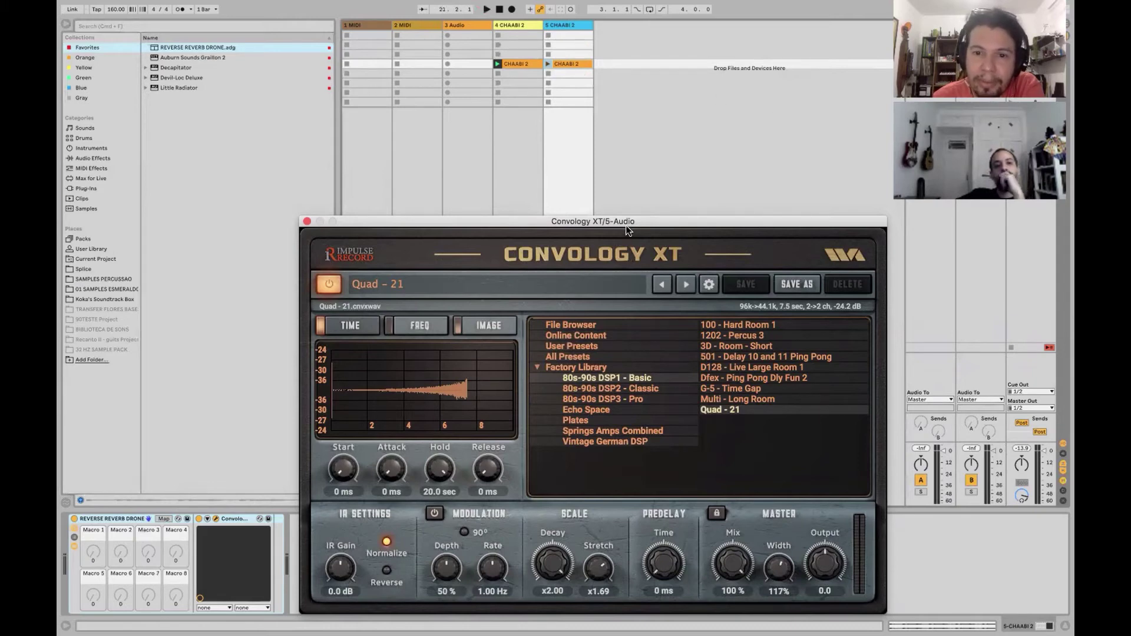
pyautogui.moveTo(624, 223); pyautogui.dragTo(520, 140)
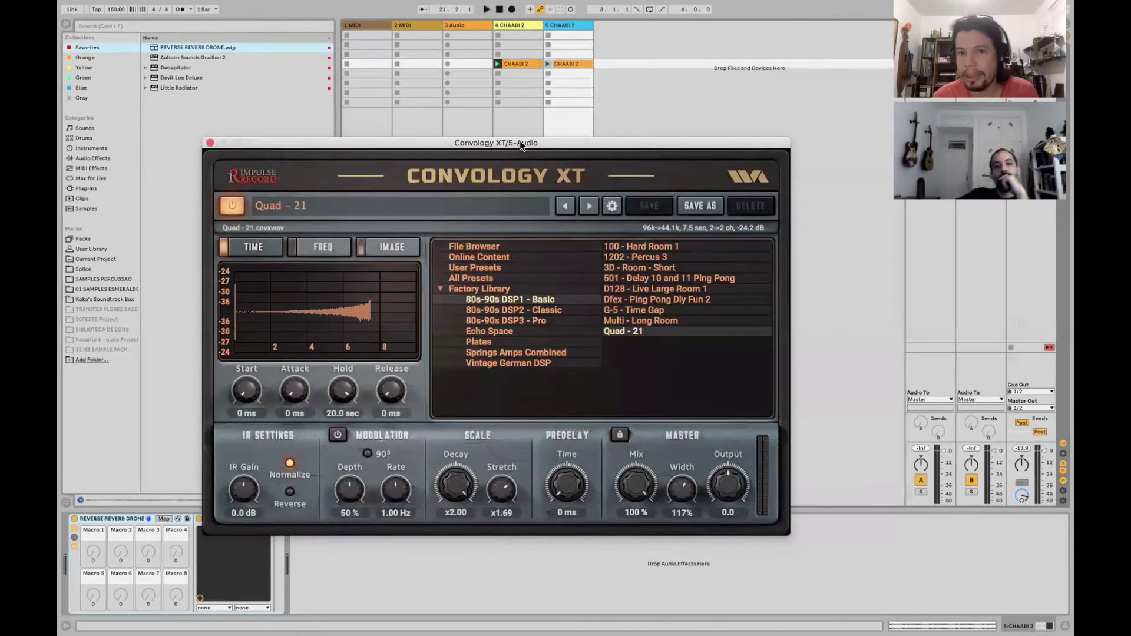
pyautogui.click(547, 64)
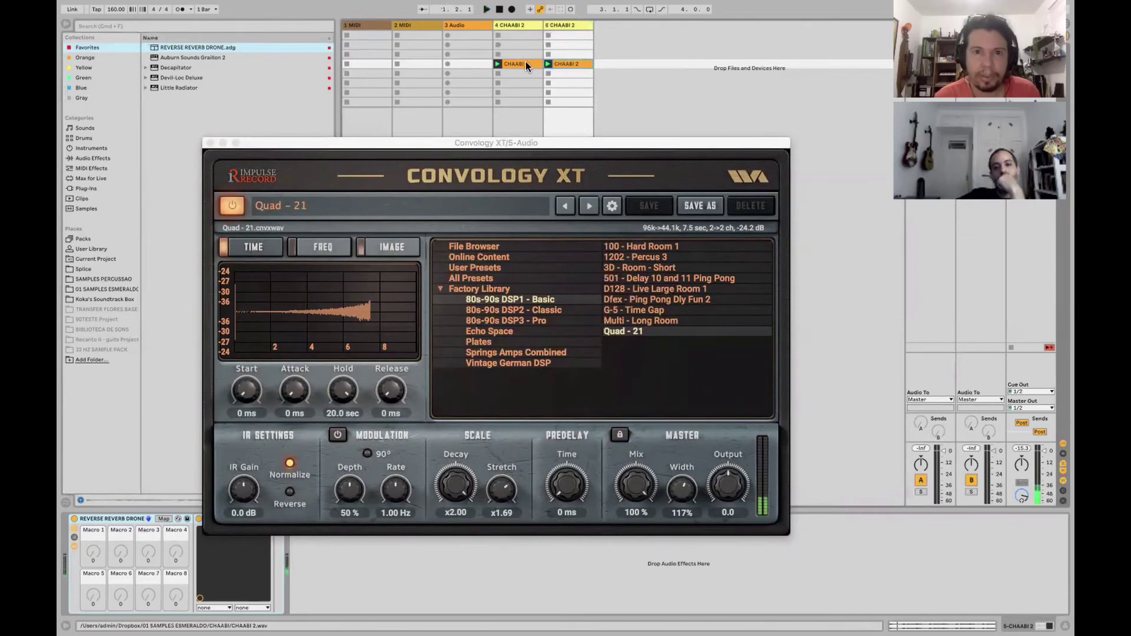
pyautogui.click(525, 62)
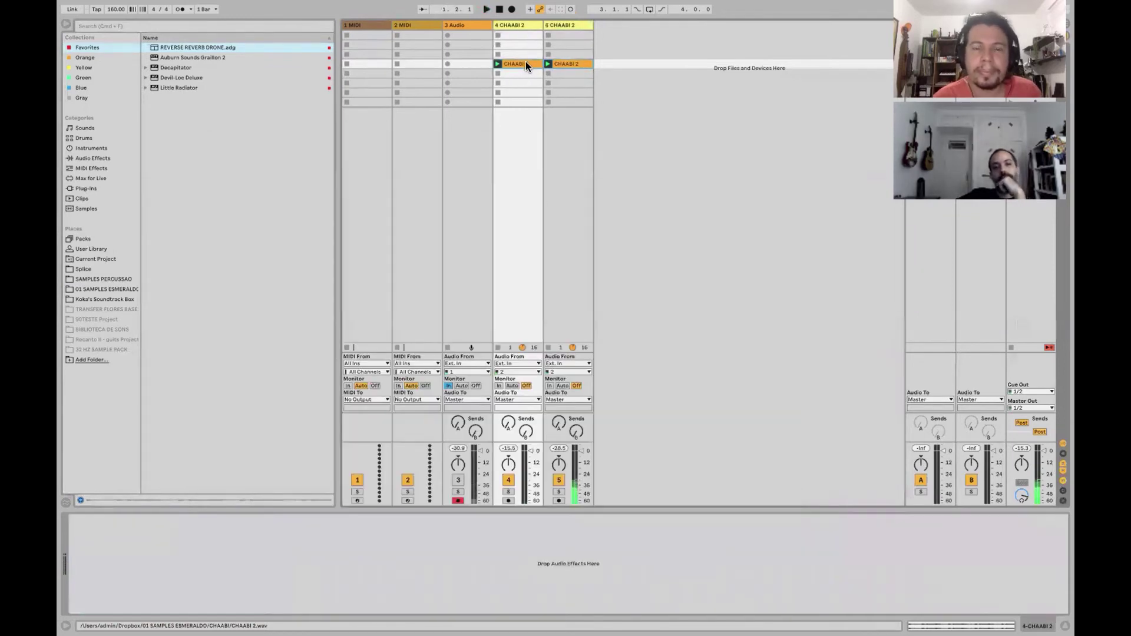
# - Delete the two empty MIDI tracks and the empty audio track, keeping only the two CHAABI 2 tracks
pyautogui.press('Tab')
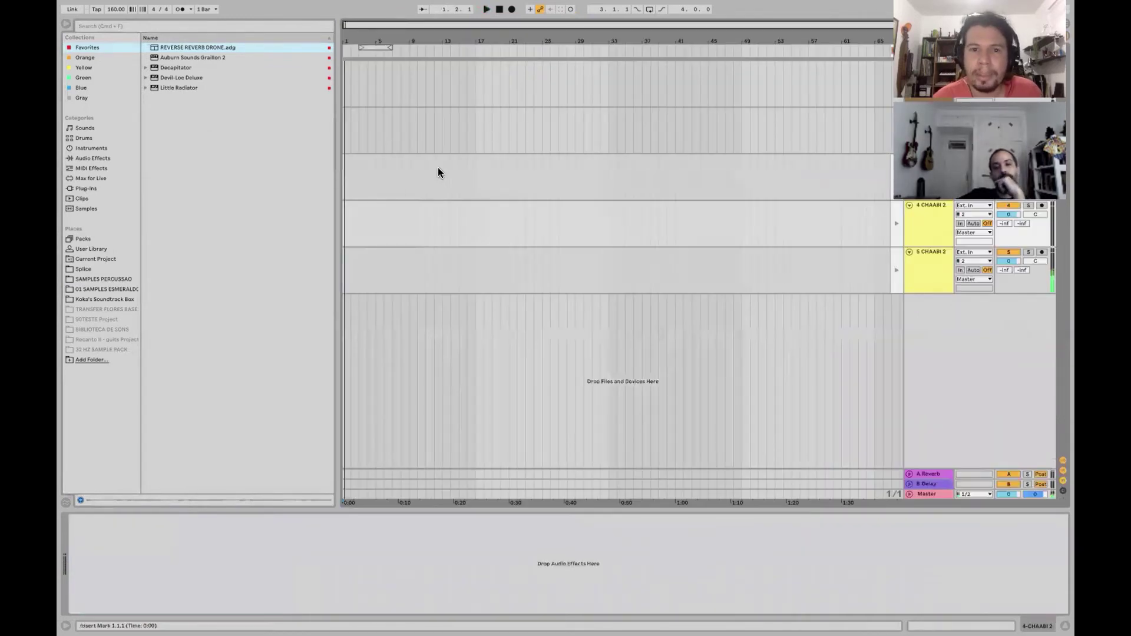
pyautogui.press('Tab')
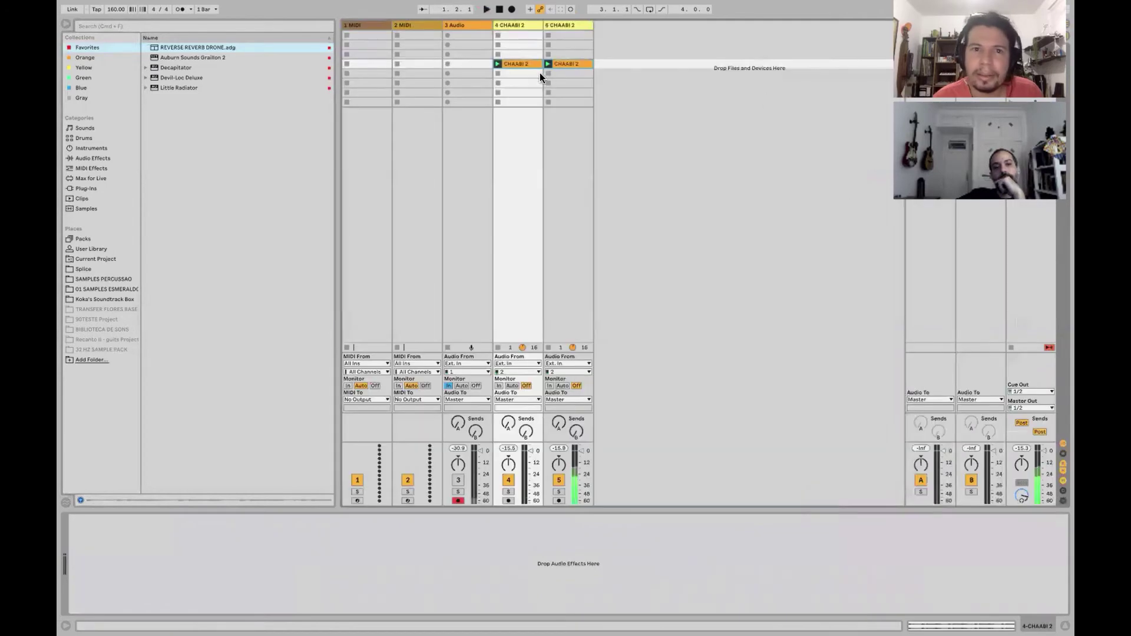
pyautogui.click(373, 25)
# - Paste both CHAABI 2 clips into the Arrangement at bar 1 on their respective tracks
pyautogui.press('Tab')
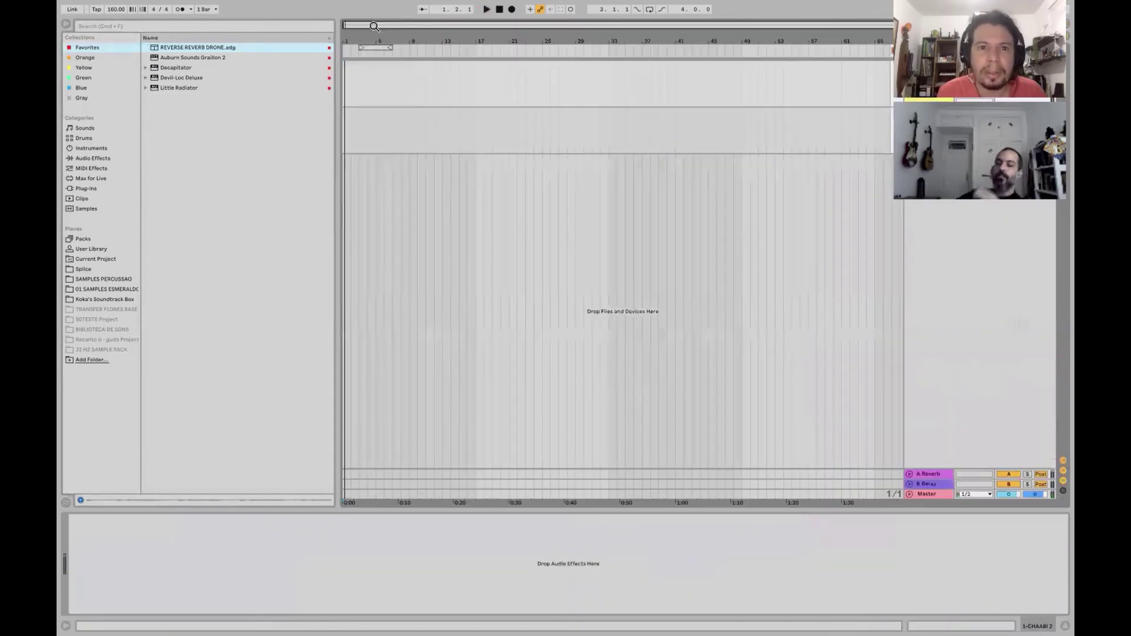
pyautogui.click(345, 81)
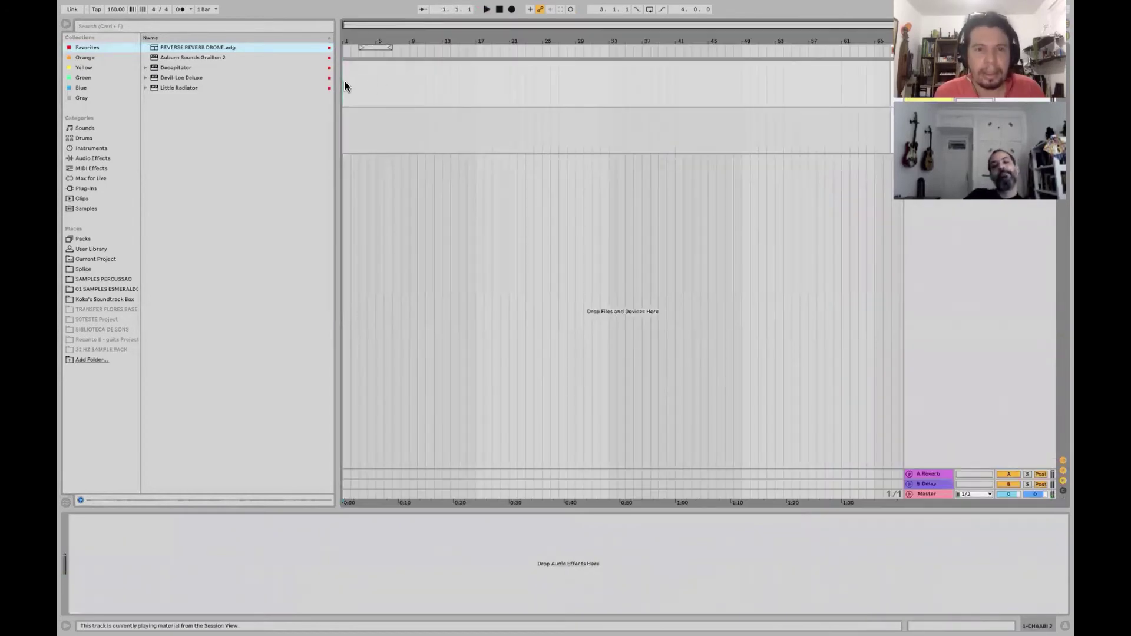
pyautogui.press('super+v')
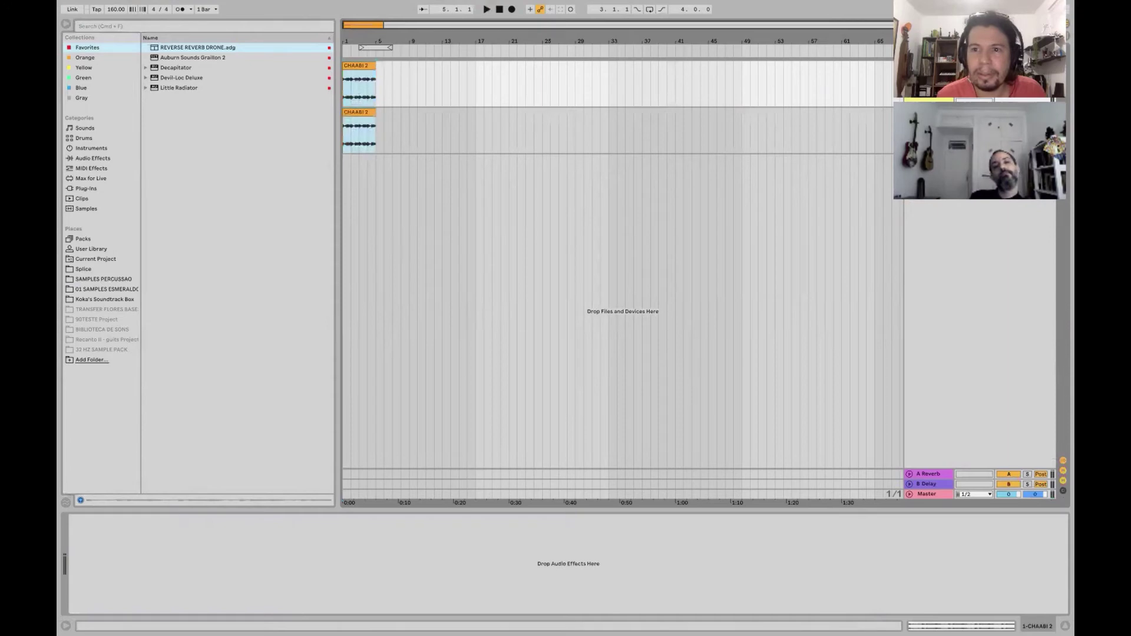
# - Play the arrangement with the second CHAABI 2 track selected to audition its reverse reverb past the clip's end
pyautogui.press('Down')
pyautogui.press('space')
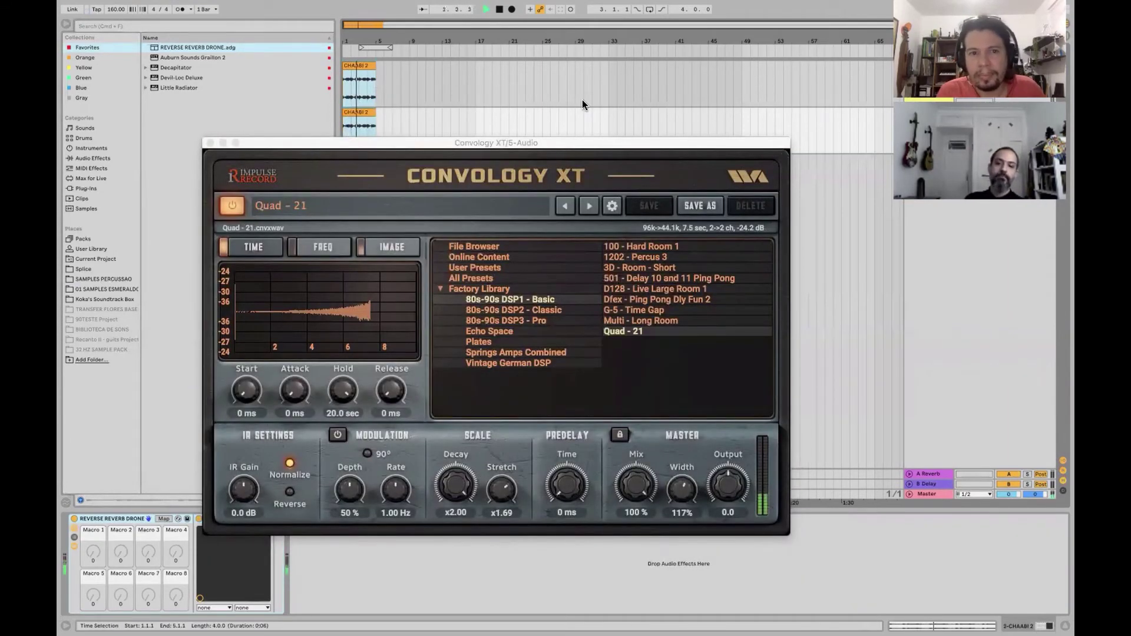
pyautogui.moveTo(691, 142); pyautogui.dragTo(691, 196)
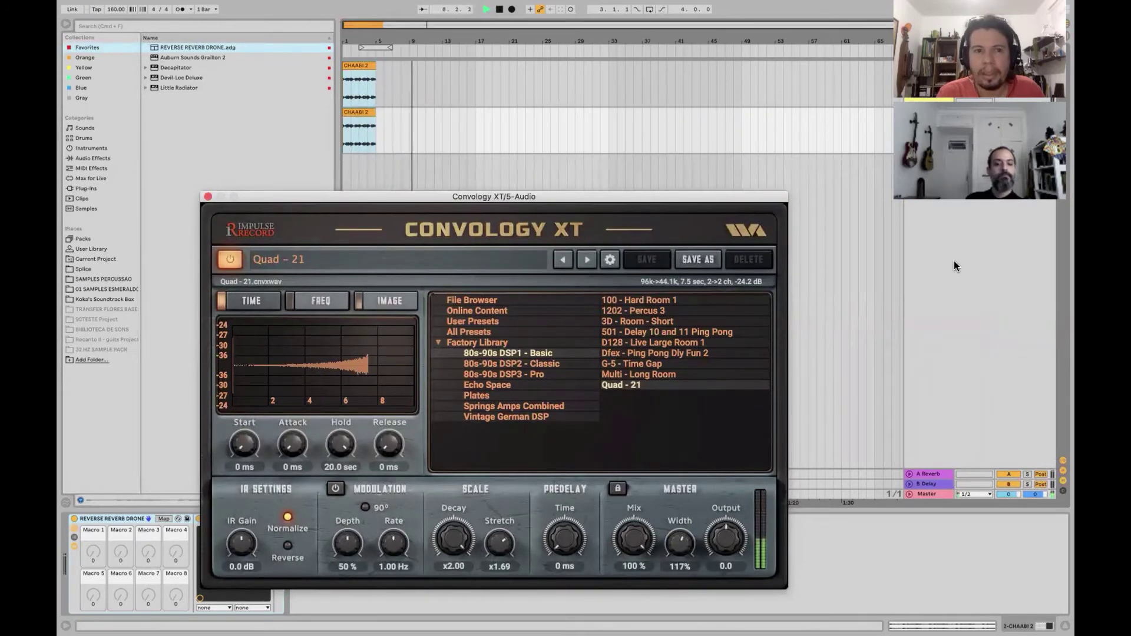
# - Freeze the second CHAABI 2 track, allowing audio to stop, and flatten it to print the reverse reverb as audio
pyautogui.rightClick(931, 102)
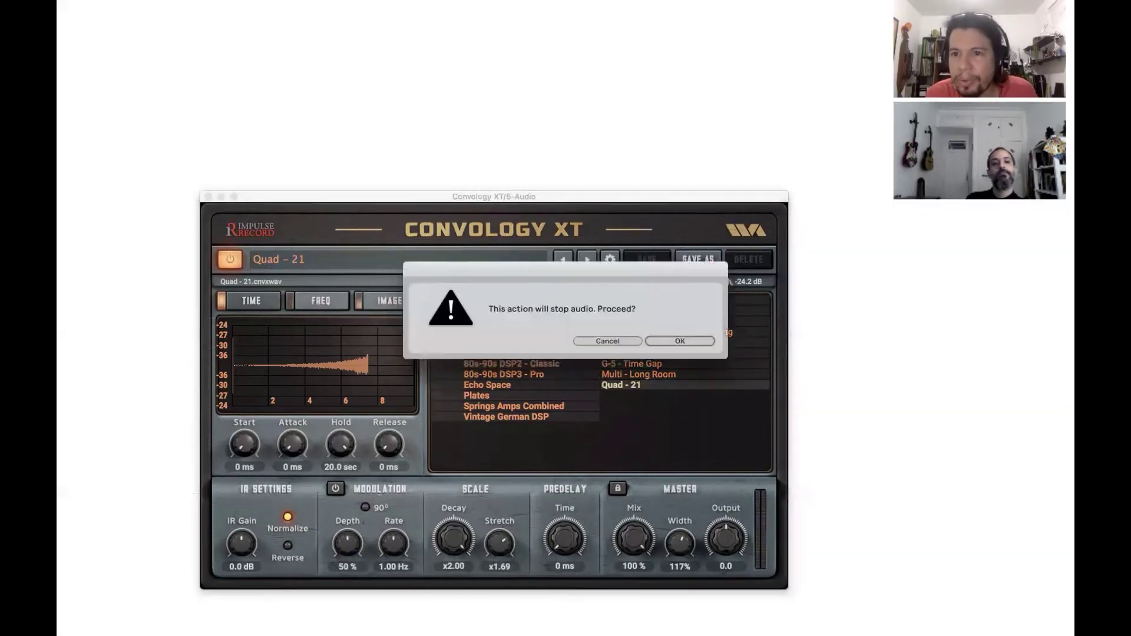
pyautogui.click(677, 341)
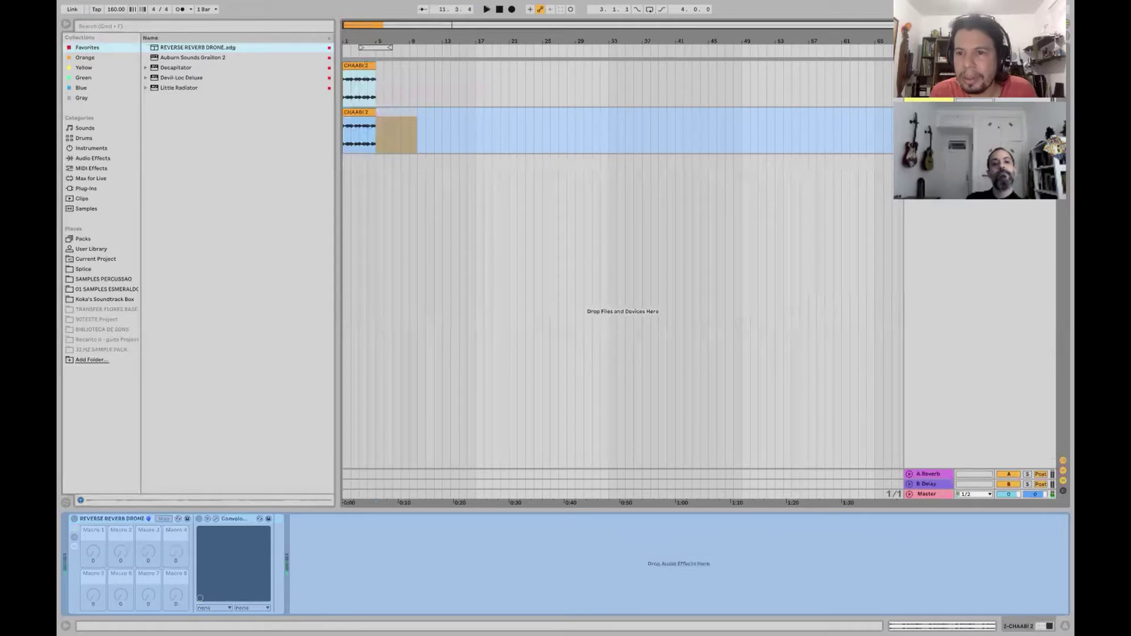
pyautogui.rightClick(938, 120)
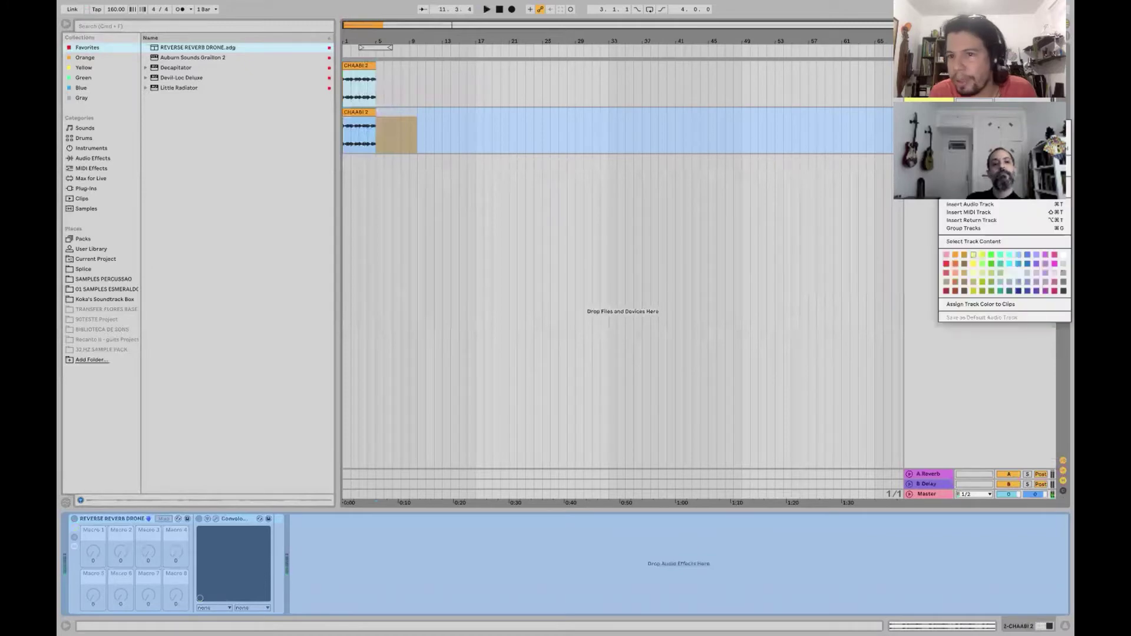
pyautogui.click(976, 190)
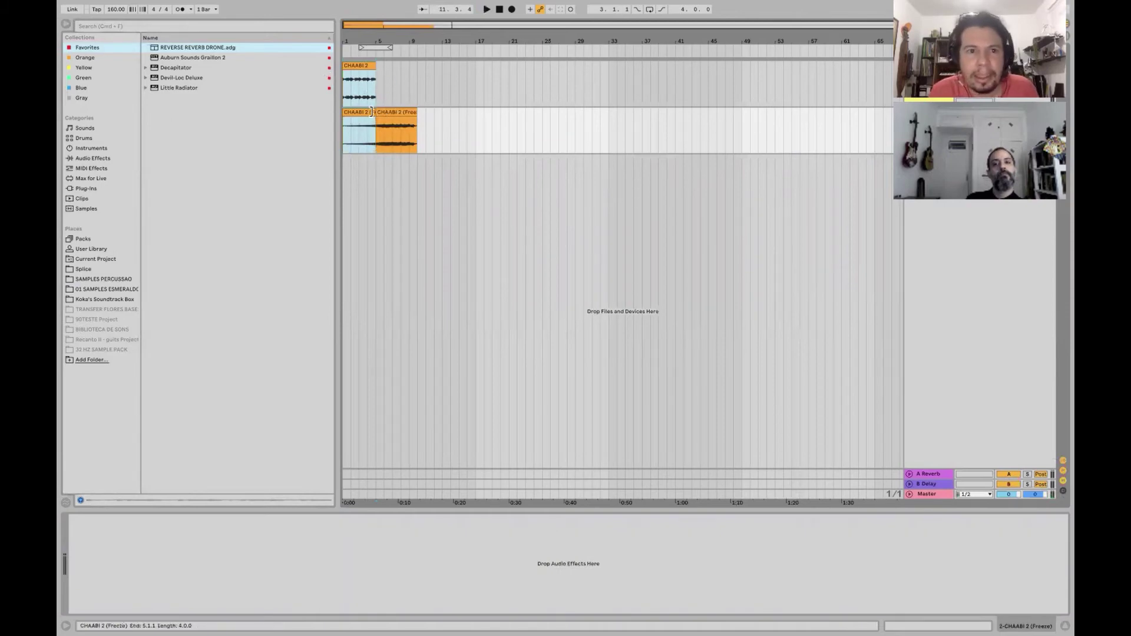
# - Join the flattened reverb clips and extend the dry CHAABI 2 clip up to bar 10, auditioning them and enlarging the reverb track
pyautogui.moveTo(371, 112); pyautogui.dragTo(417, 114)
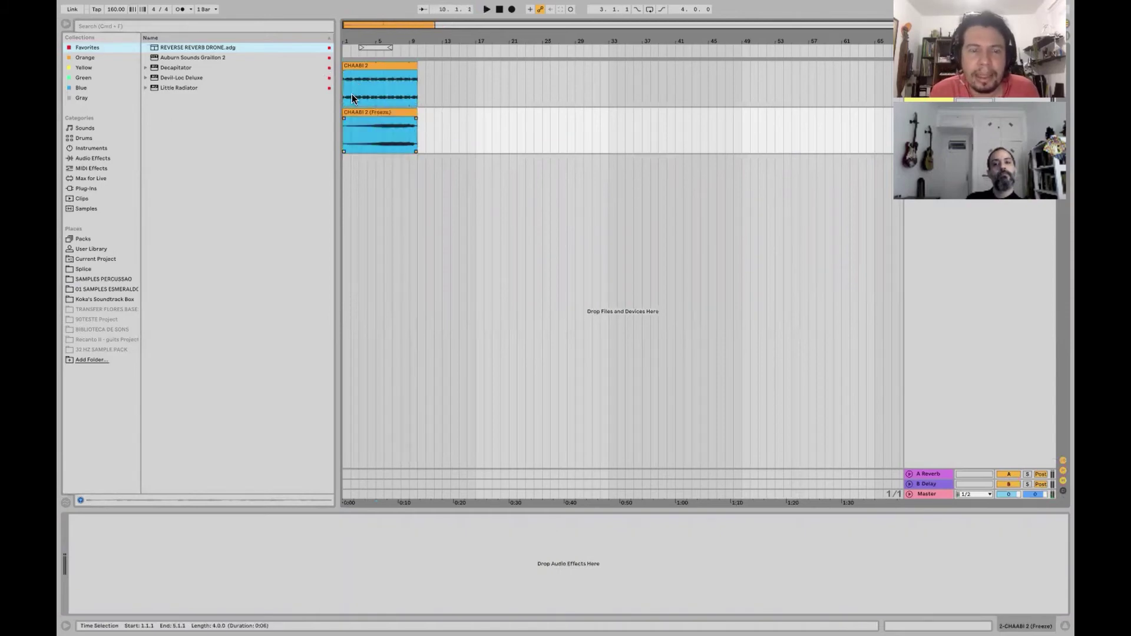
pyautogui.click(385, 129)
pyautogui.press('space')
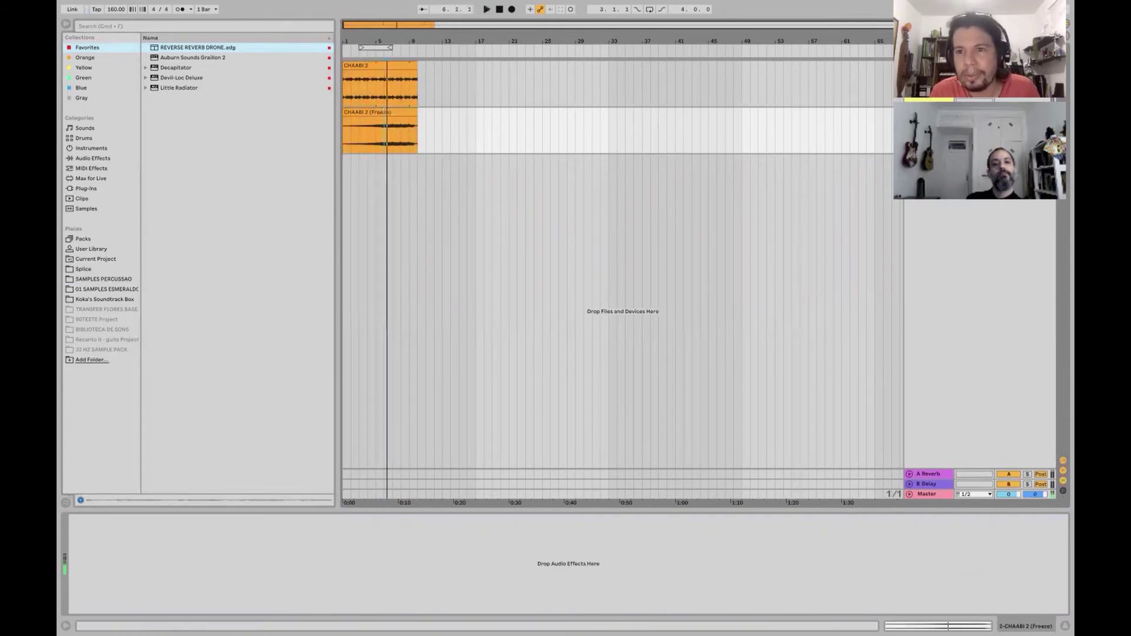
pyautogui.moveTo(921, 215); pyautogui.dragTo(922, 242)
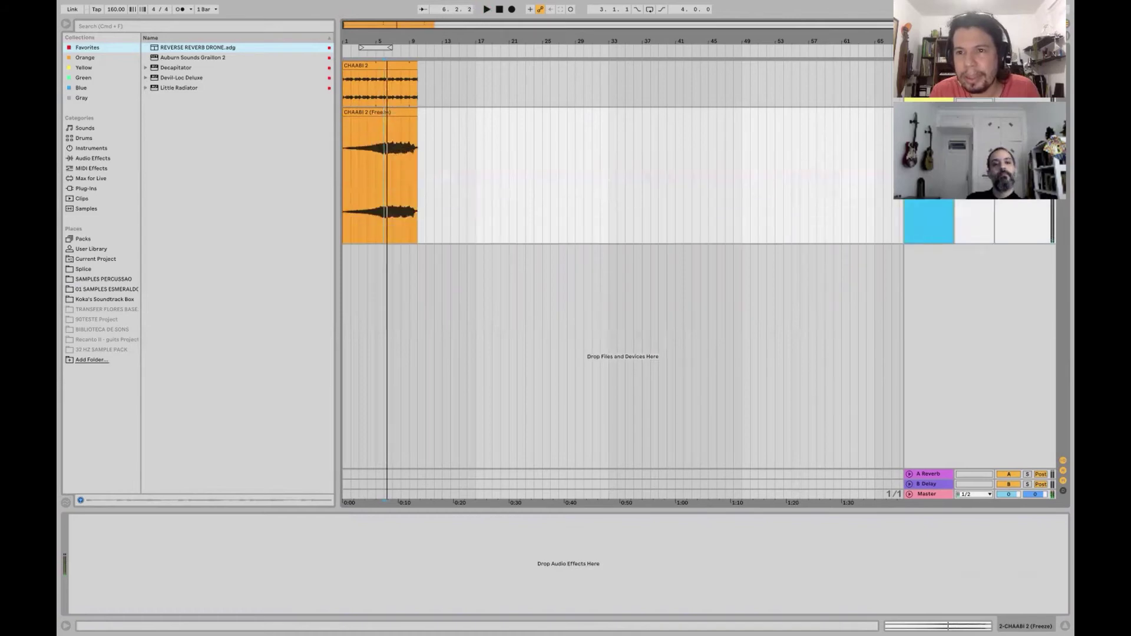
# - Audition the arrangement briefly and add a Glue Compressor to the frozen CHAABI 2 reverb track
pyautogui.press('space')
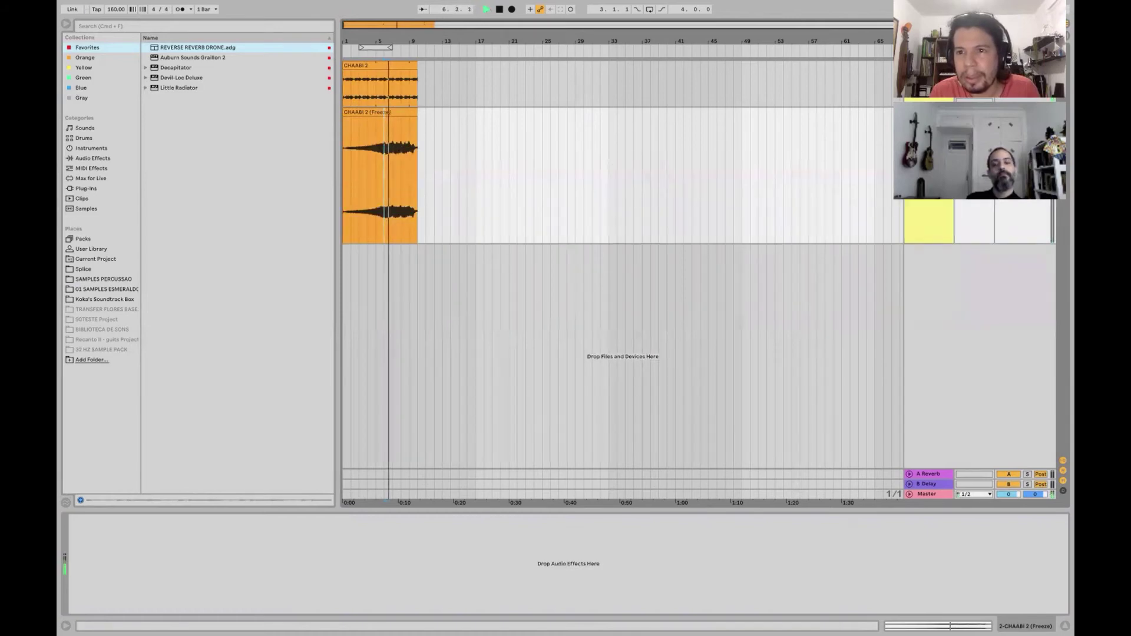
pyautogui.press('space')
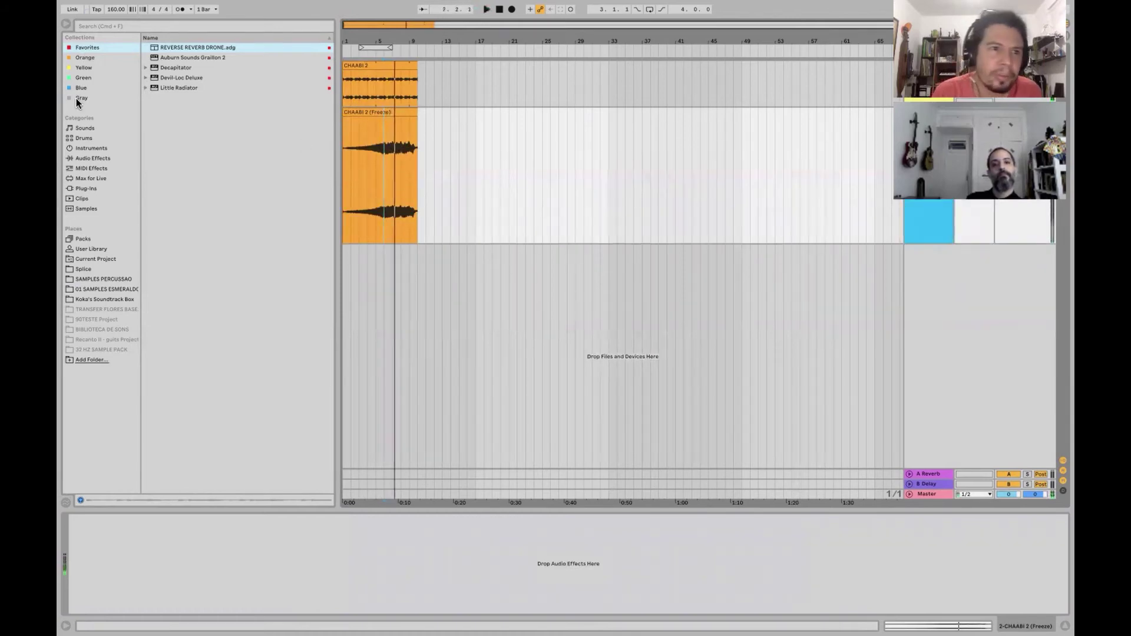
pyautogui.click(76, 158)
pyautogui.moveTo(177, 268); pyautogui.dragTo(773, 177)
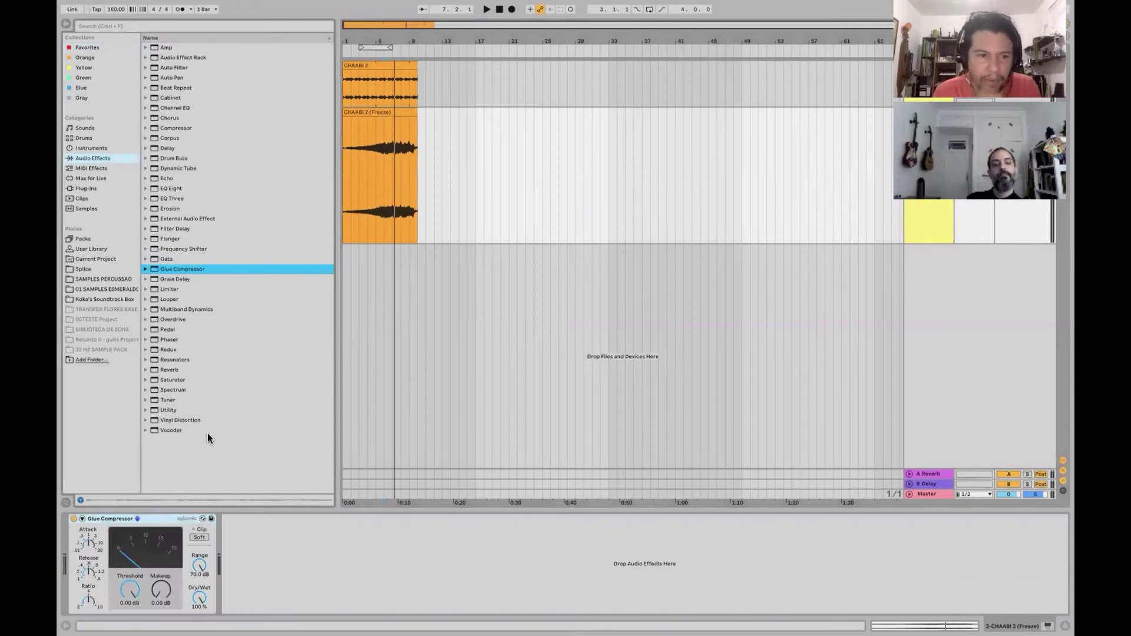
# - Enable the Glue Compressor's sidechain with 1-CHAABI 2 as its source and set the sidechain gain to 24.0 dB
pyautogui.click(82, 518)
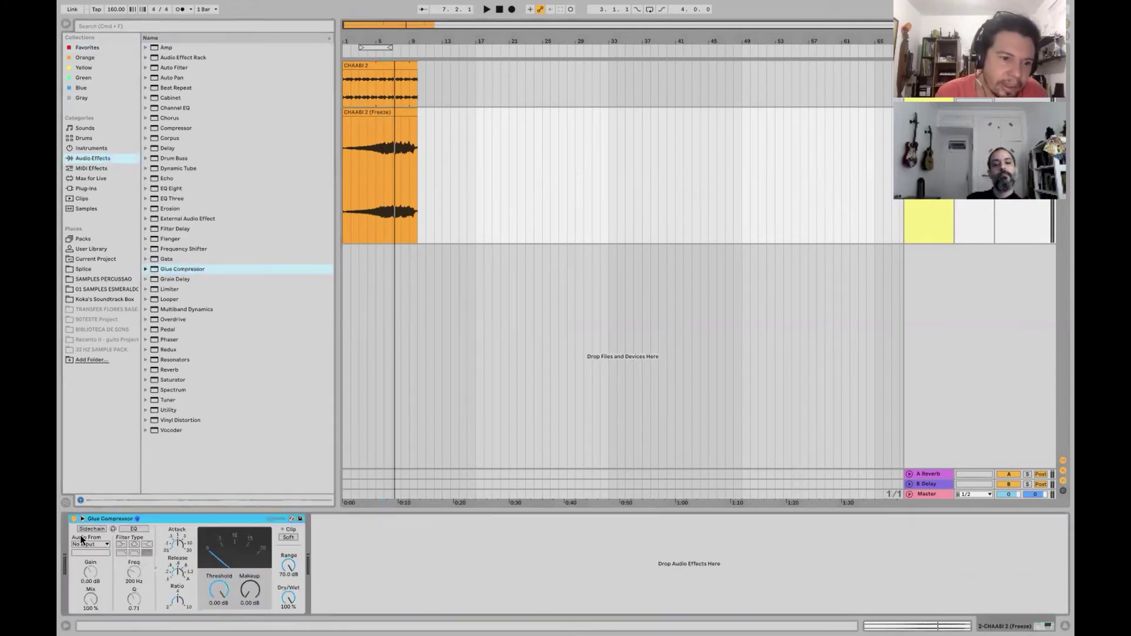
pyautogui.click(83, 528)
pyautogui.click(94, 545)
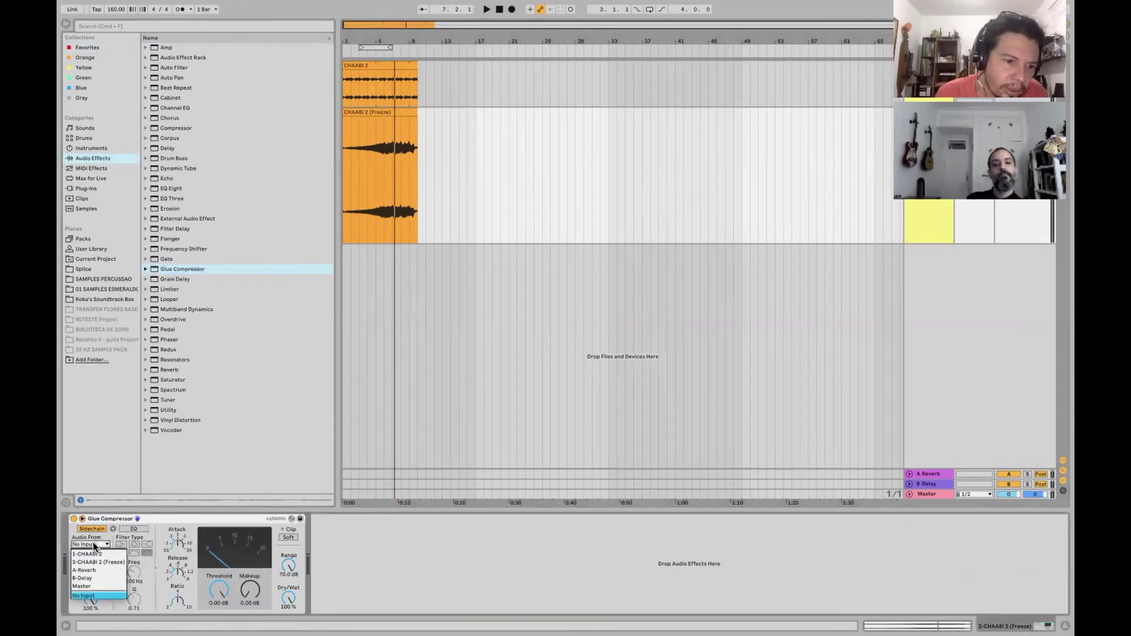
pyautogui.click(88, 554)
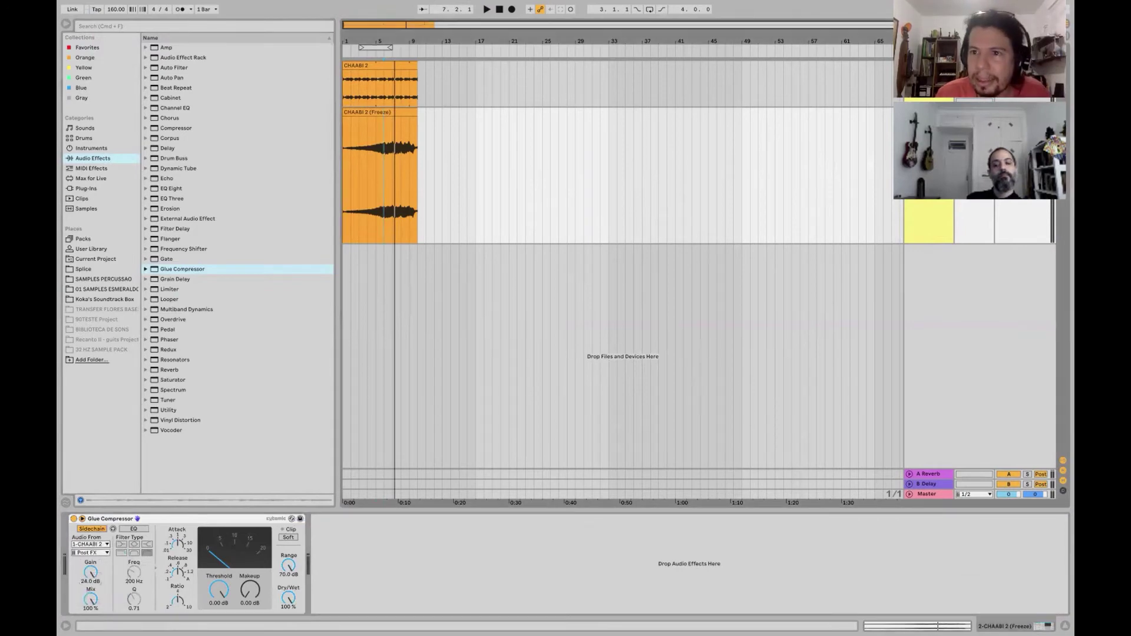
# - Lengthen the Glue Compressor's release while auditioning the ducking on the reverb track
pyautogui.click(372, 147)
pyautogui.press('space')
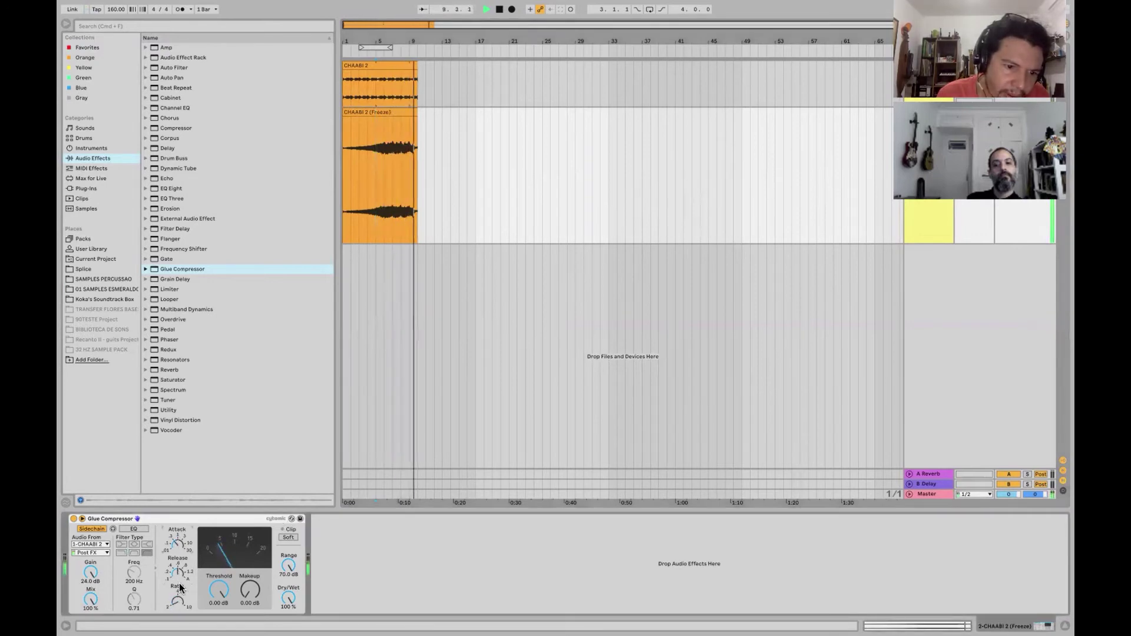
pyautogui.moveTo(179, 576); pyautogui.dragTo(179, 566)
pyautogui.press('space')
pyautogui.press('space')
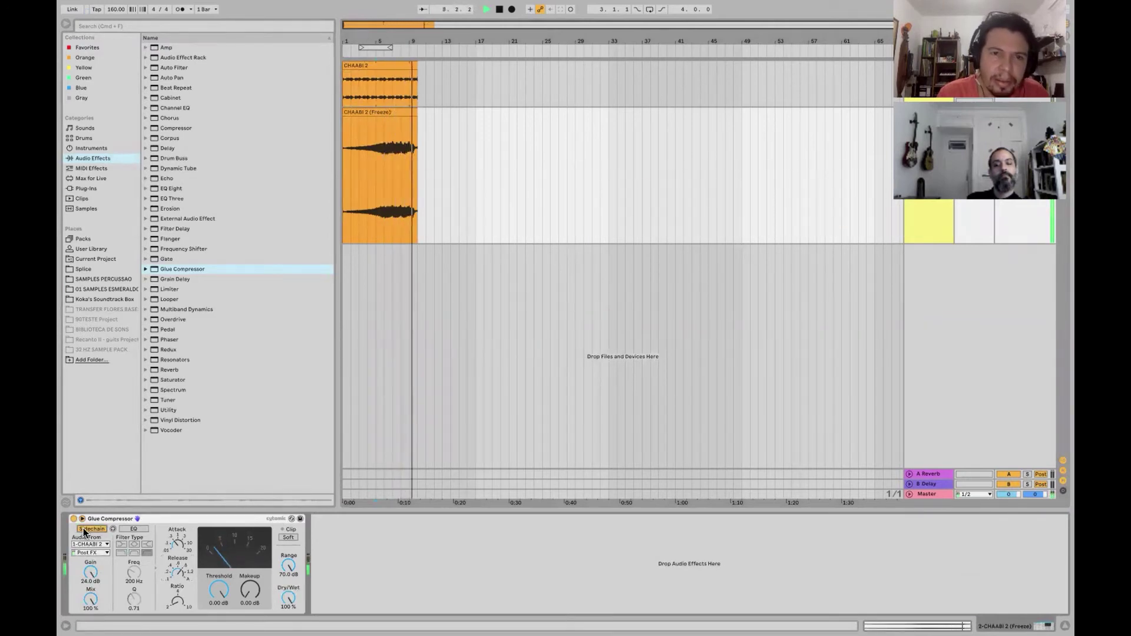
pyautogui.press('space')
pyautogui.press('space')
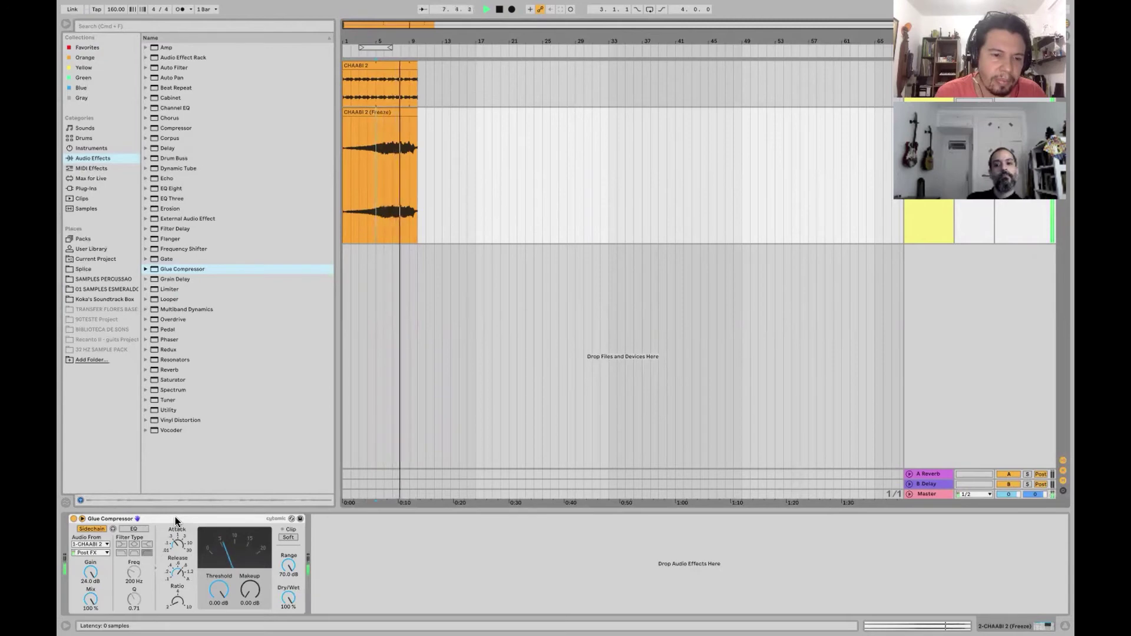
pyautogui.press('space')
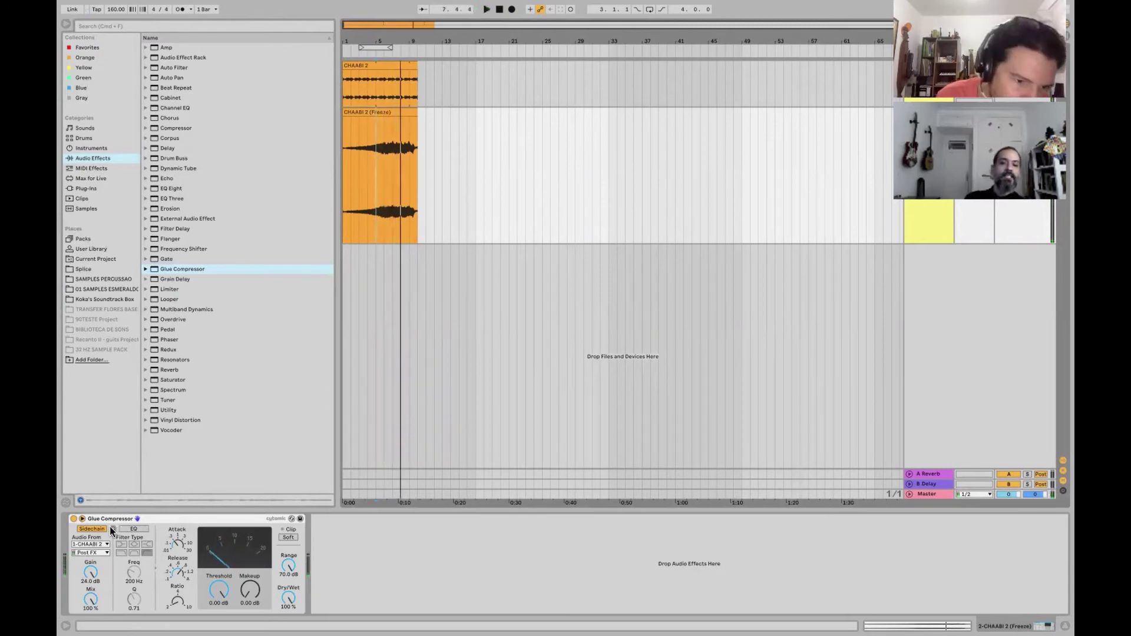
# - Turn on the compressor's sidechain EQ and set its filter frequency to 1.63 kHz, listening during playback
pyautogui.click(126, 527)
pyautogui.press('space')
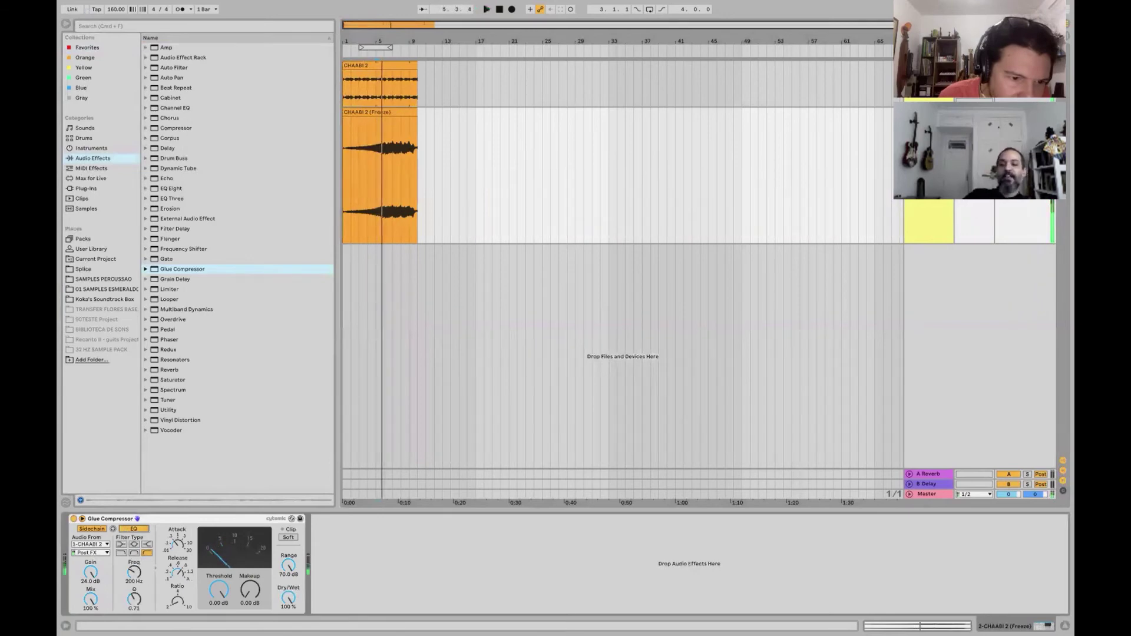
pyautogui.press('space')
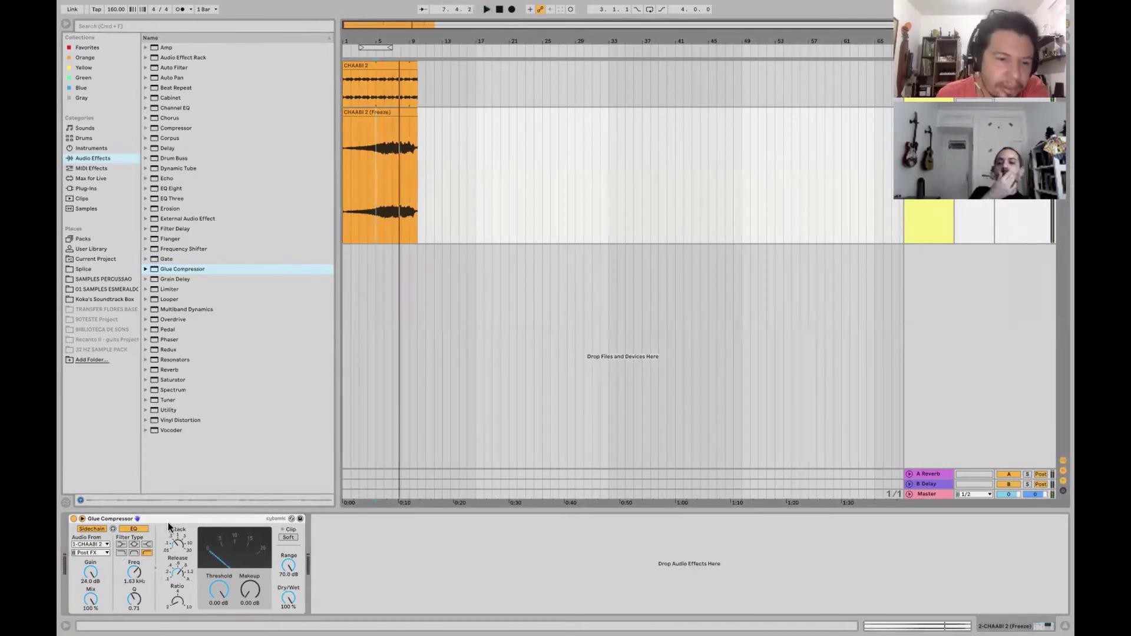
# - Monitor the compressor's sidechain signal during playback, set its sidechain gain to 19.9 dB, and return to normal monitoring
pyautogui.press('space')
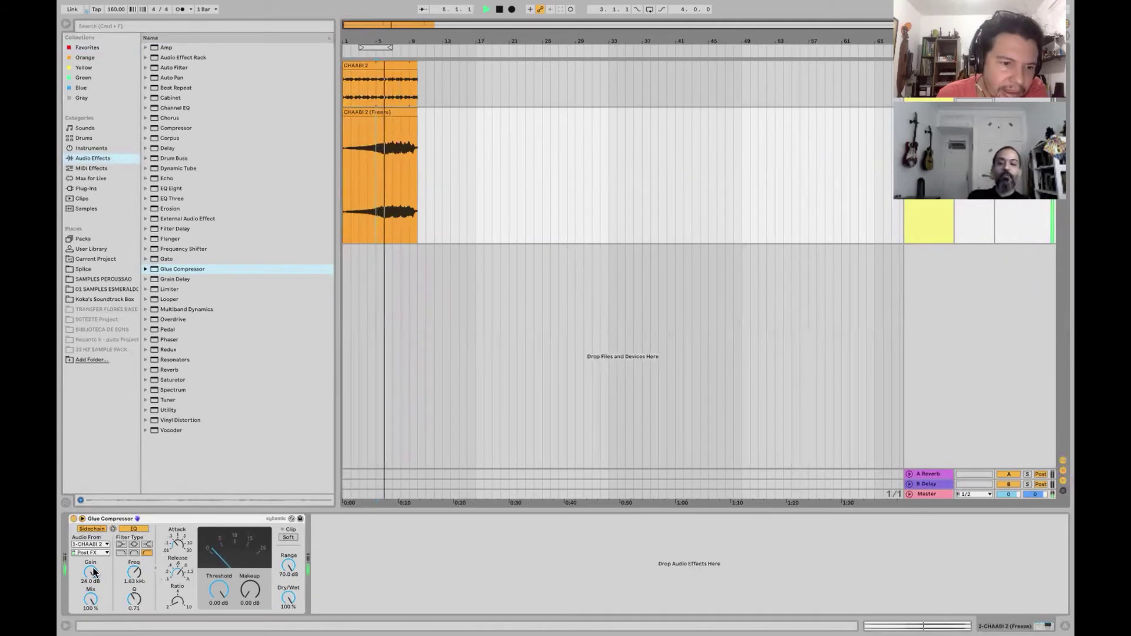
pyautogui.moveTo(91, 572); pyautogui.dragTo(91, 607)
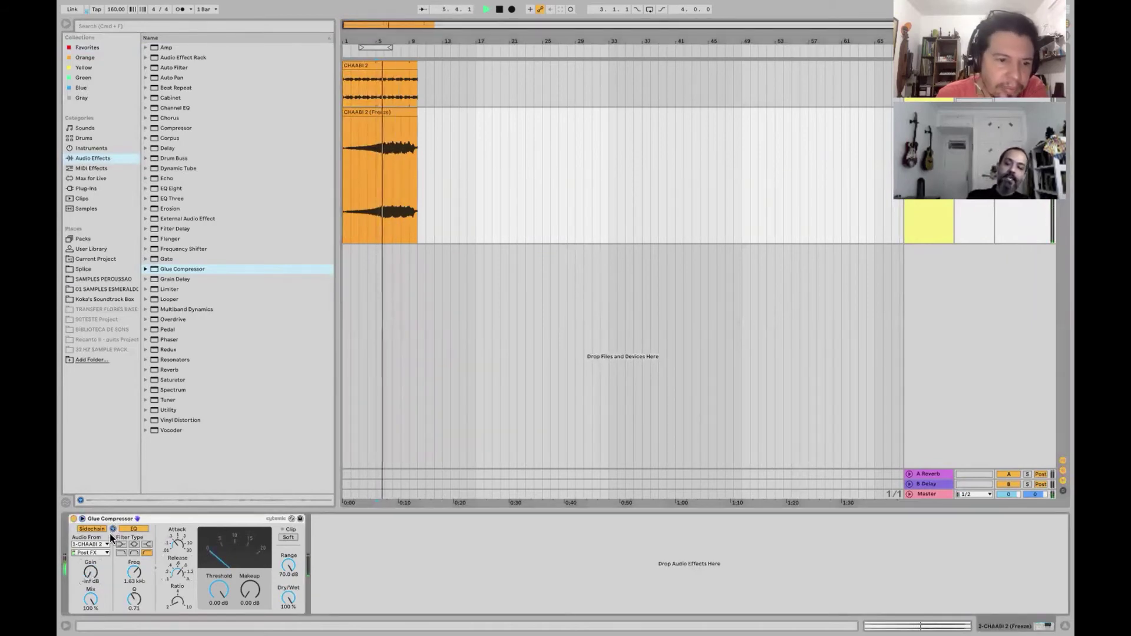
pyautogui.moveTo(90, 573); pyautogui.dragTo(90, 543)
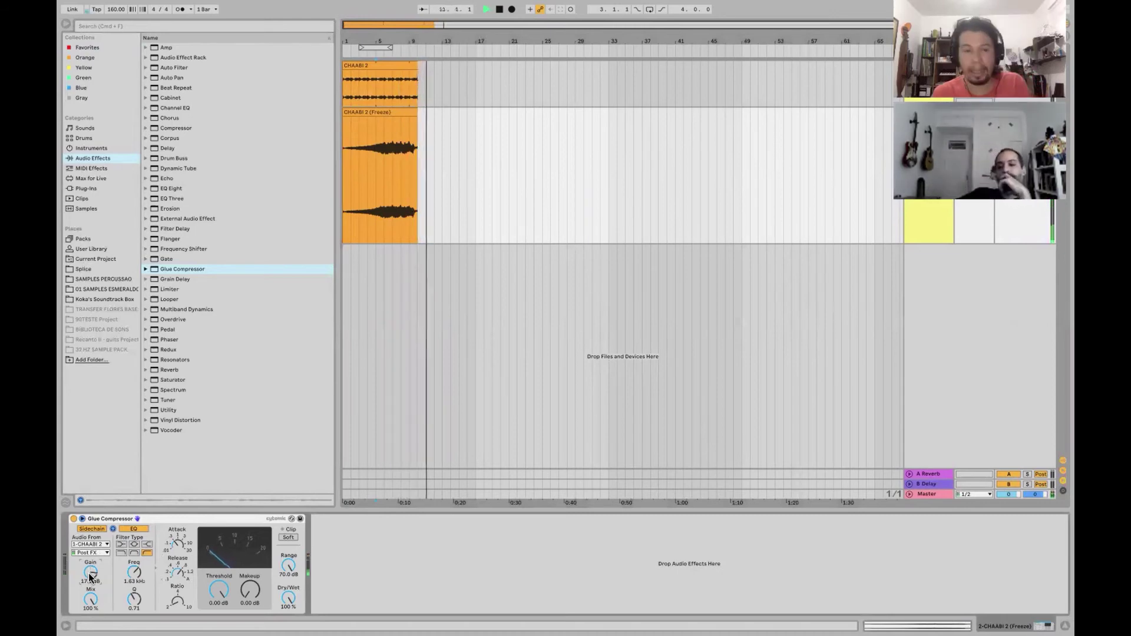
pyautogui.press('space')
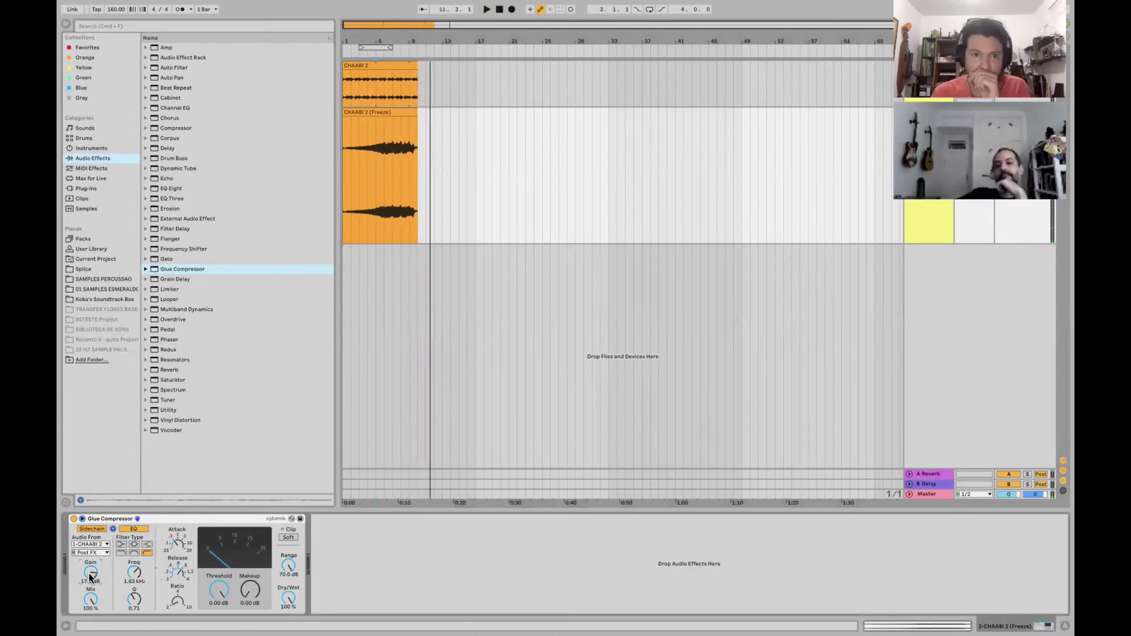
pyautogui.click(364, 79)
pyautogui.press('space')
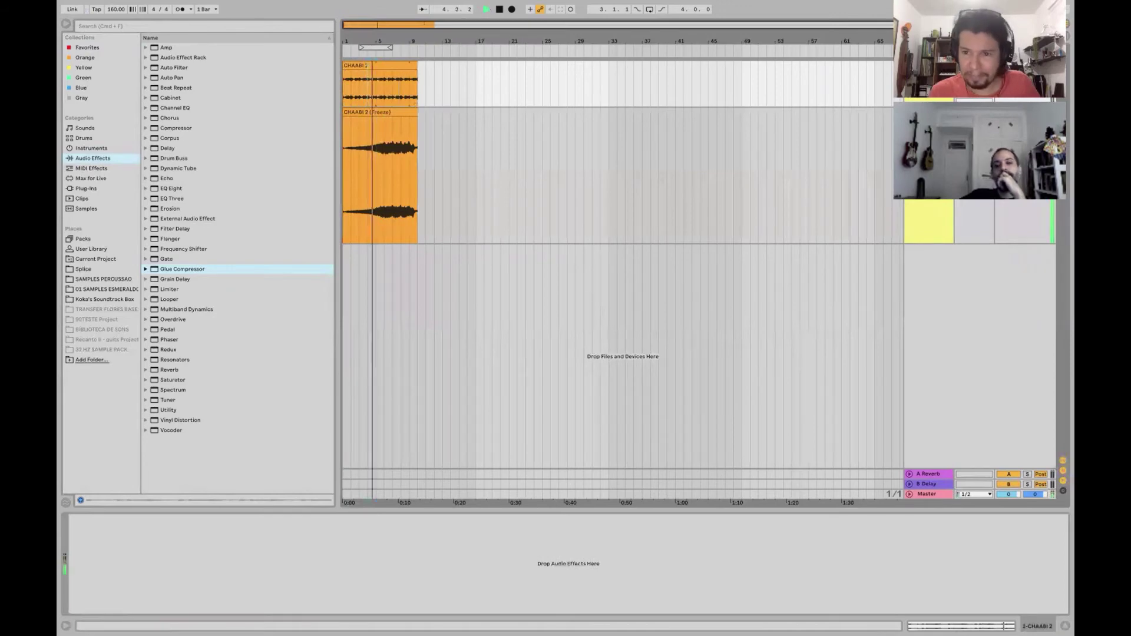
pyautogui.click(928, 222)
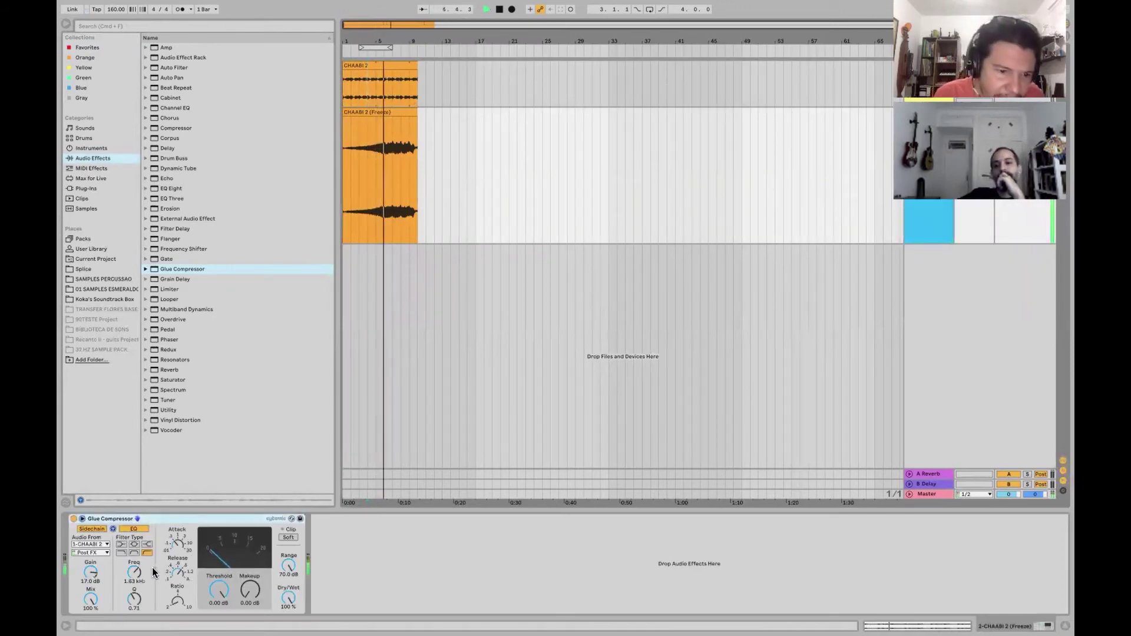
pyautogui.moveTo(90, 572); pyautogui.dragTo(90, 563)
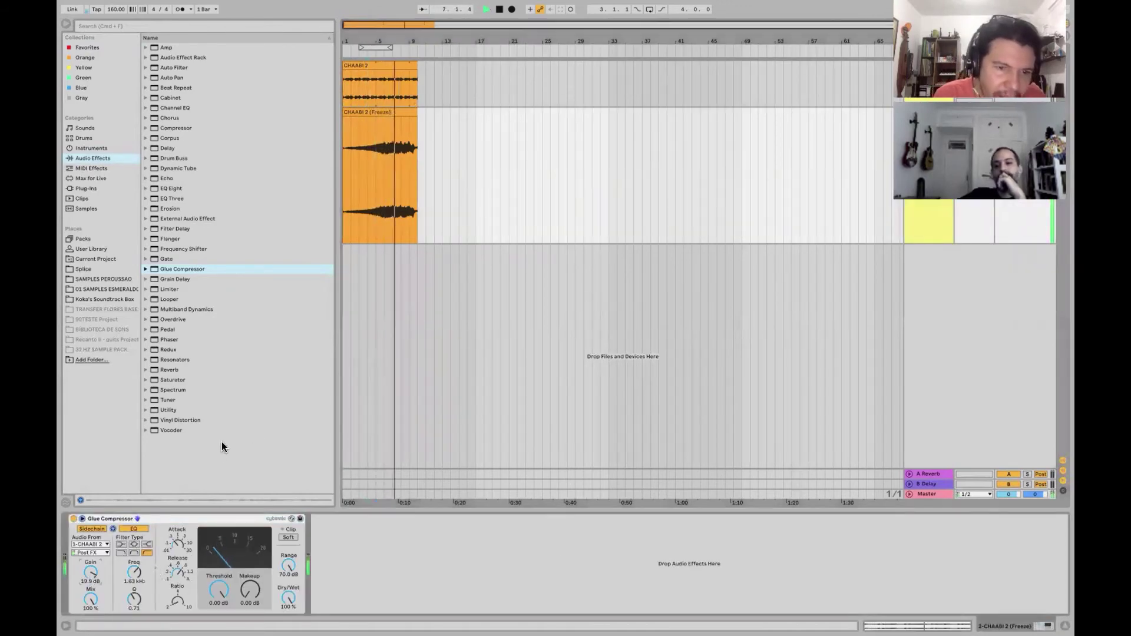
pyautogui.click(353, 244)
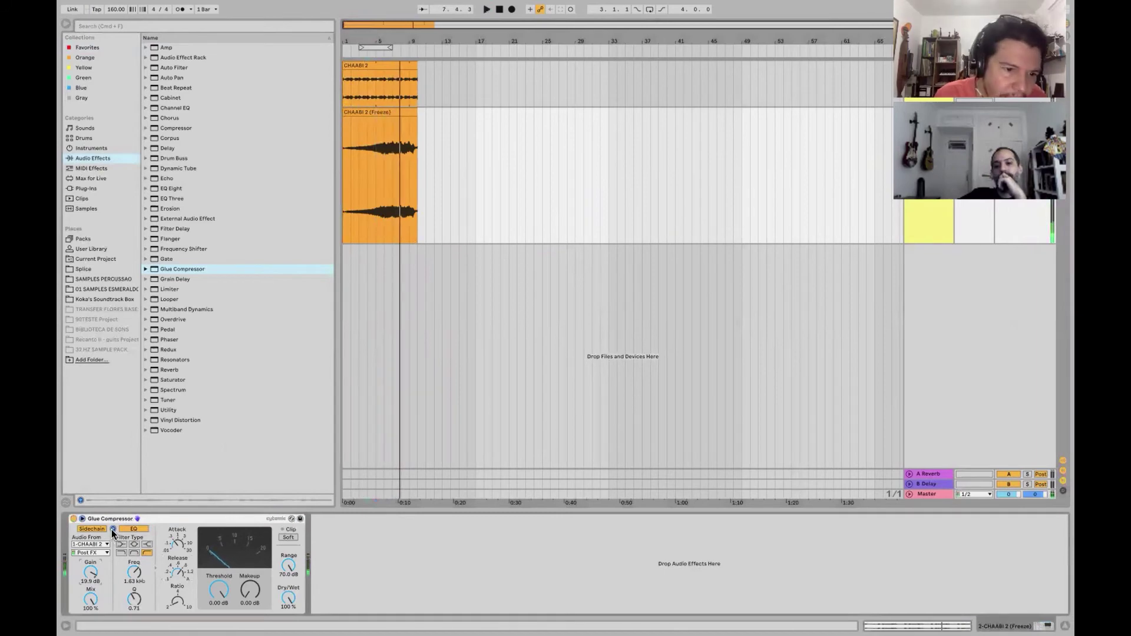
pyautogui.press('space')
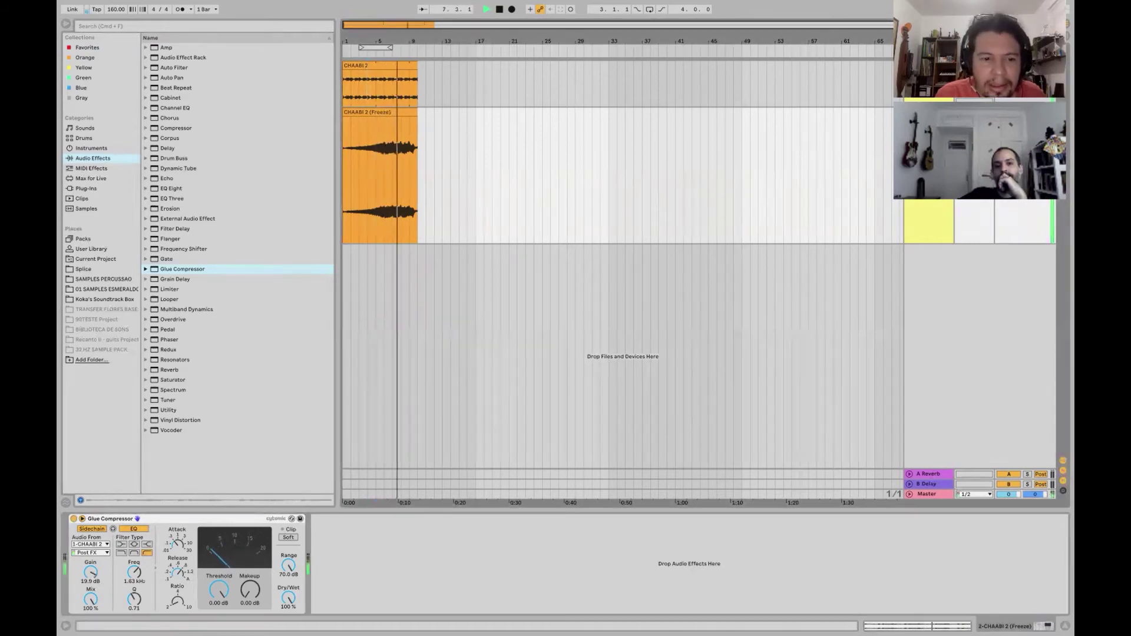
# - Duplicate the Glue Compressor on the reverb track and turn on sidechain listening in the copy
pyautogui.click(231, 516)
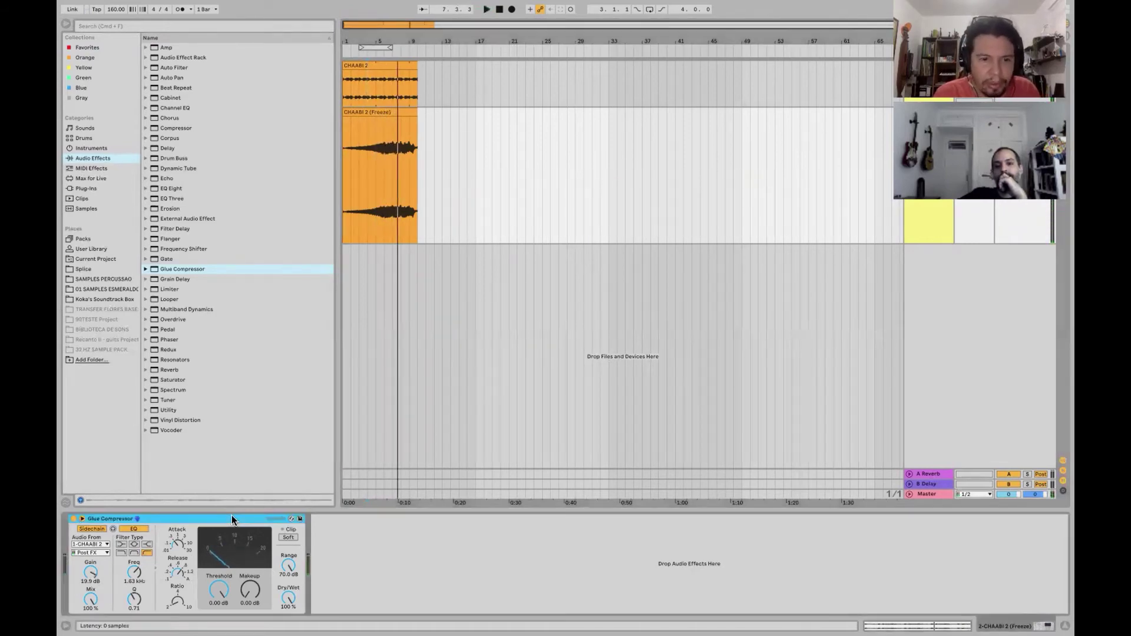
pyautogui.press('super+d')
pyautogui.click(355, 528)
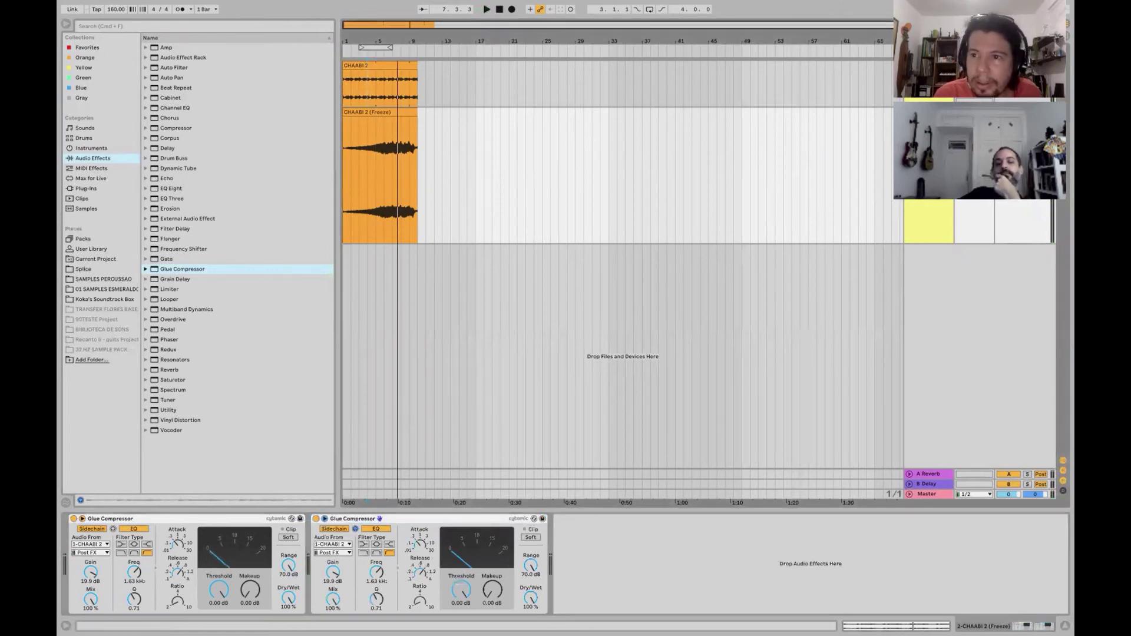
# - Set the second Glue Compressor's sidechain EQ to a band-pass filter at 160 Hz and its sidechain gain to 21.8 dB
pyautogui.press('space')
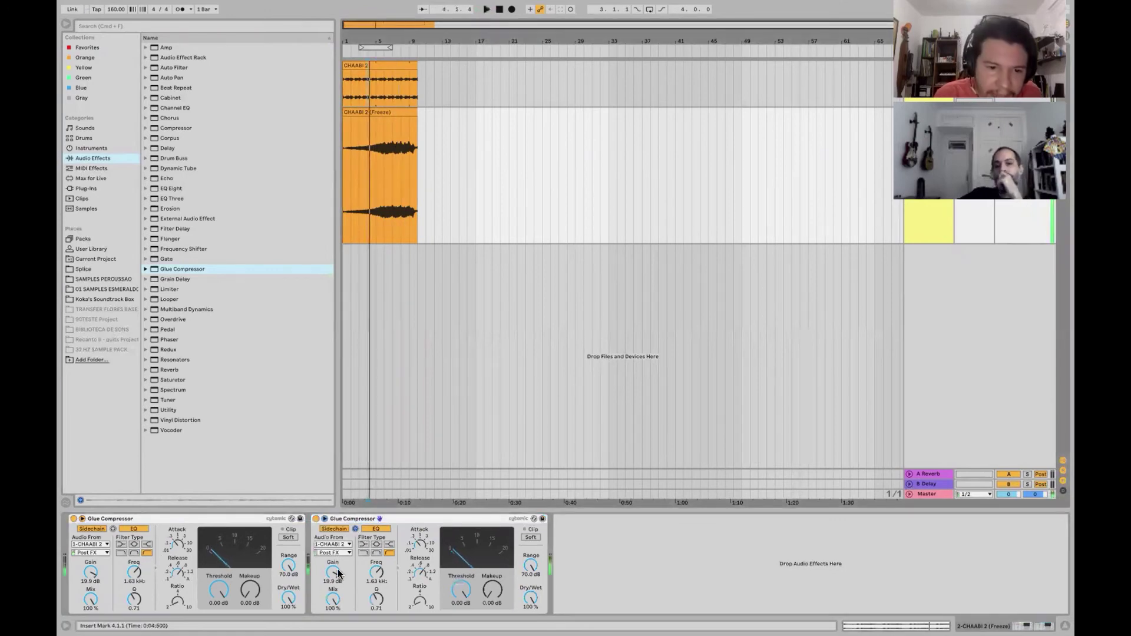
pyautogui.moveTo(332, 570); pyautogui.dragTo(331, 607)
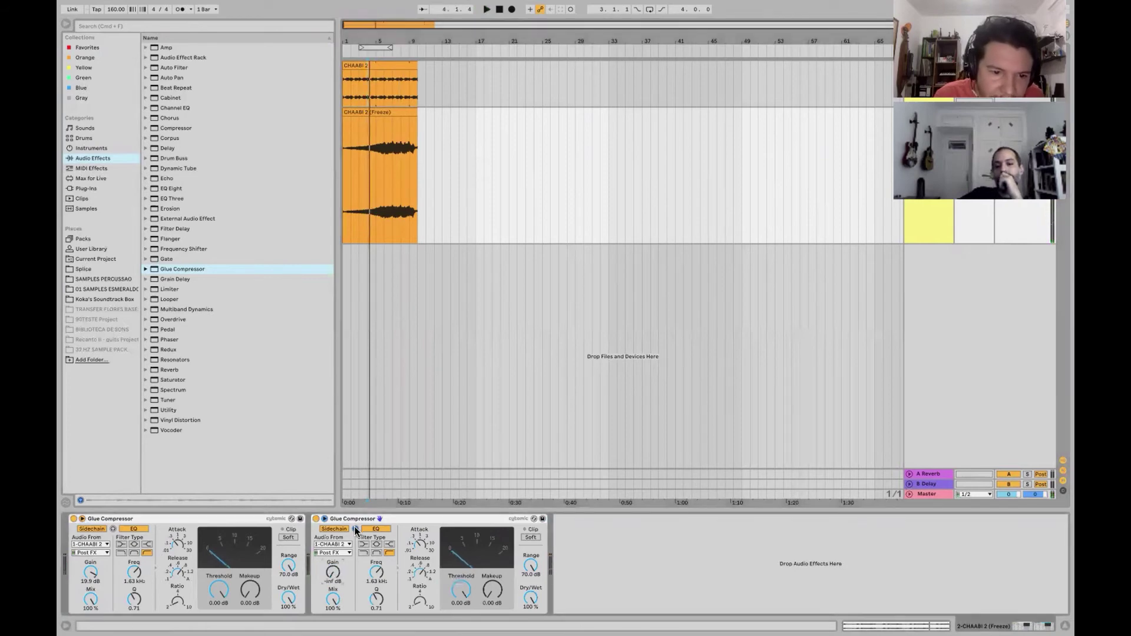
pyautogui.click(377, 552)
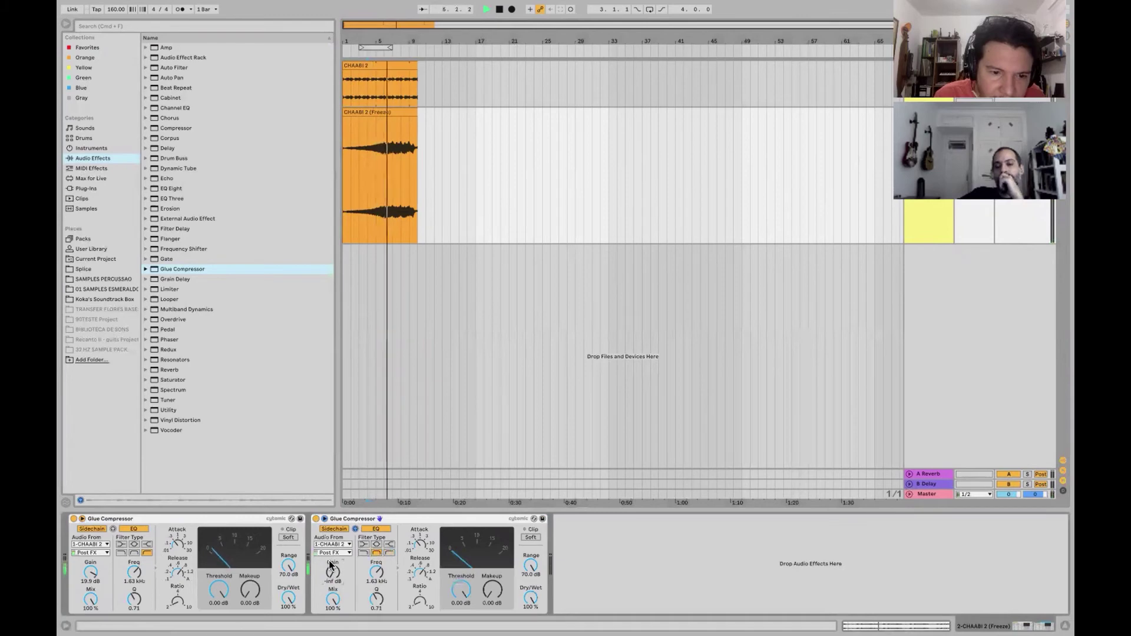
pyautogui.moveTo(332, 571); pyautogui.dragTo(333, 512)
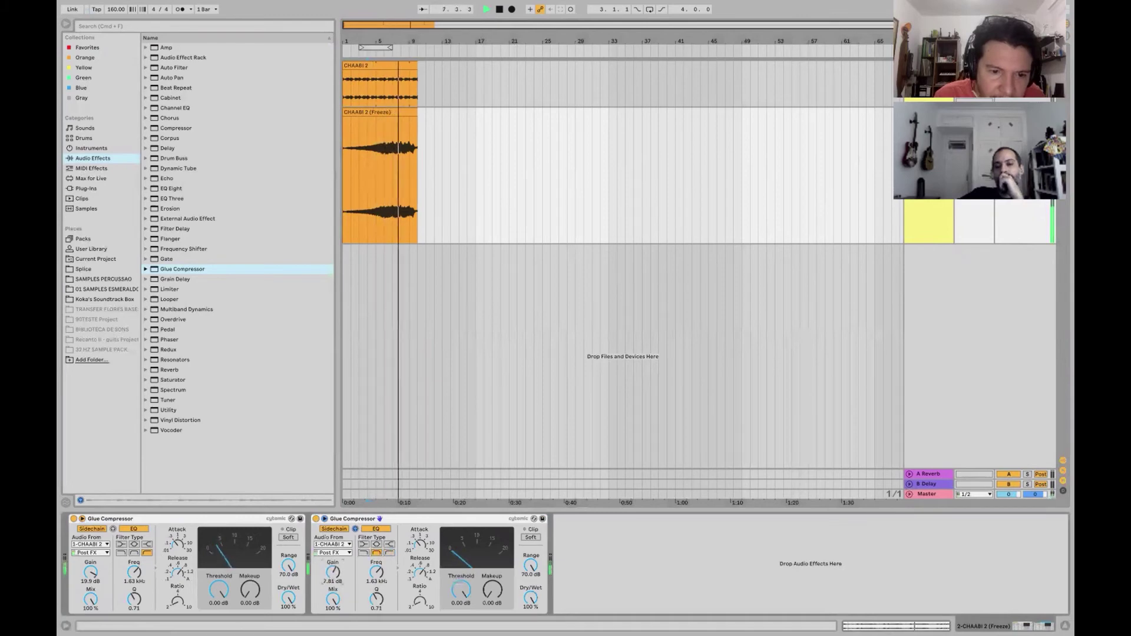
pyautogui.moveTo(380, 570); pyautogui.dragTo(380, 589)
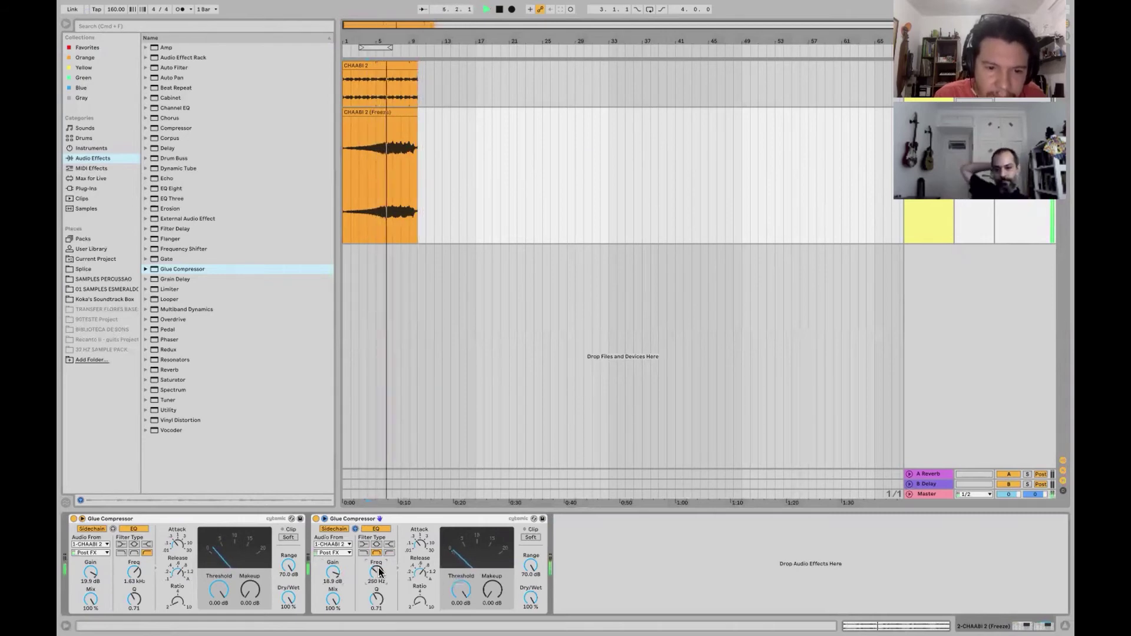
pyautogui.moveTo(334, 574); pyautogui.dragTo(376, 571)
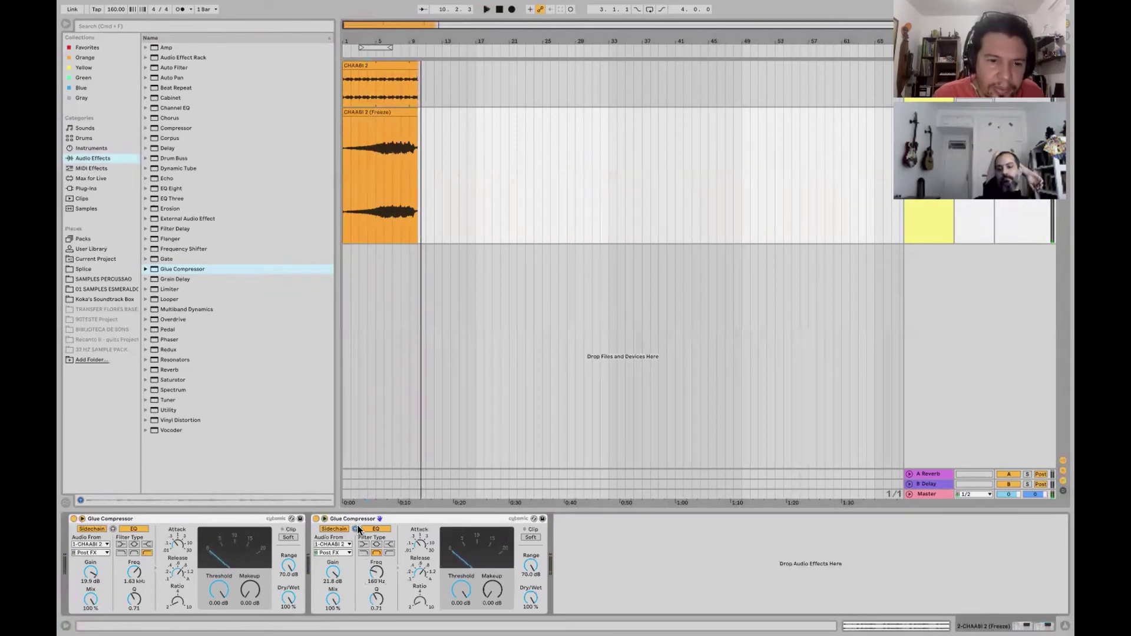
# - Audition the reverb with both sidechained compressors, including playback from bar 5
pyautogui.press('space')
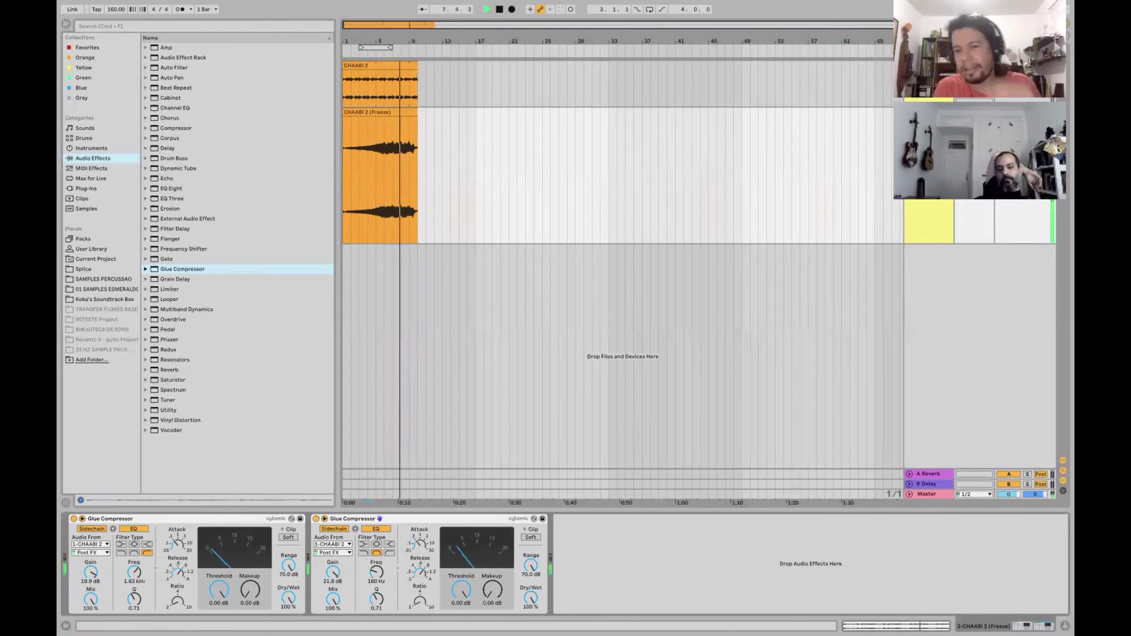
pyautogui.press('space')
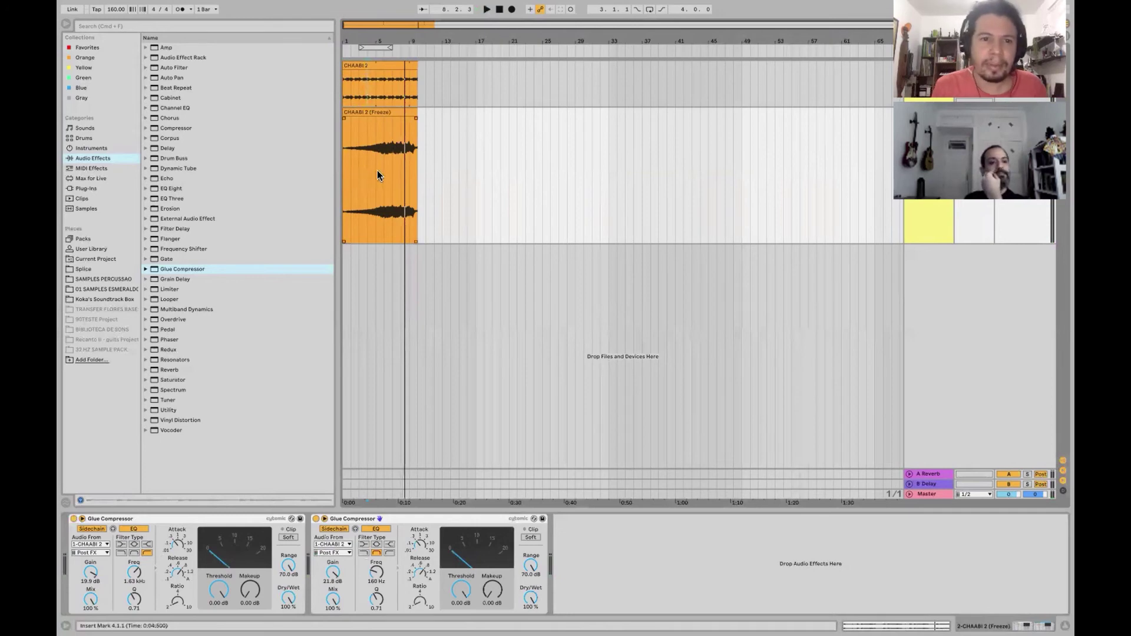
pyautogui.moveTo(380, 161); pyautogui.dragTo(377, 161)
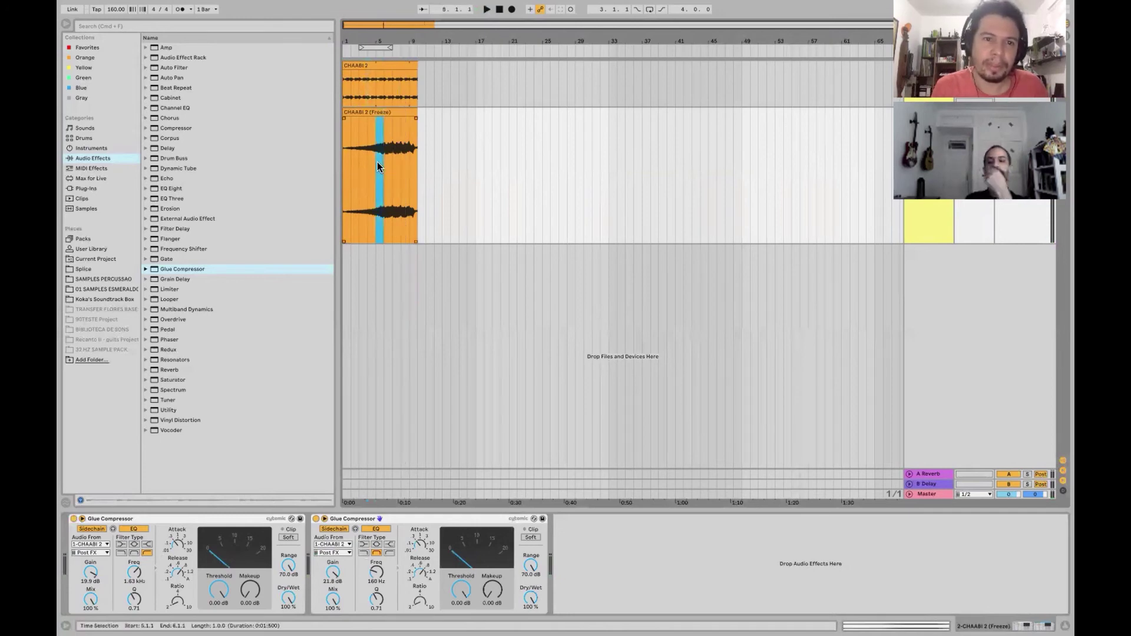
pyautogui.press('space')
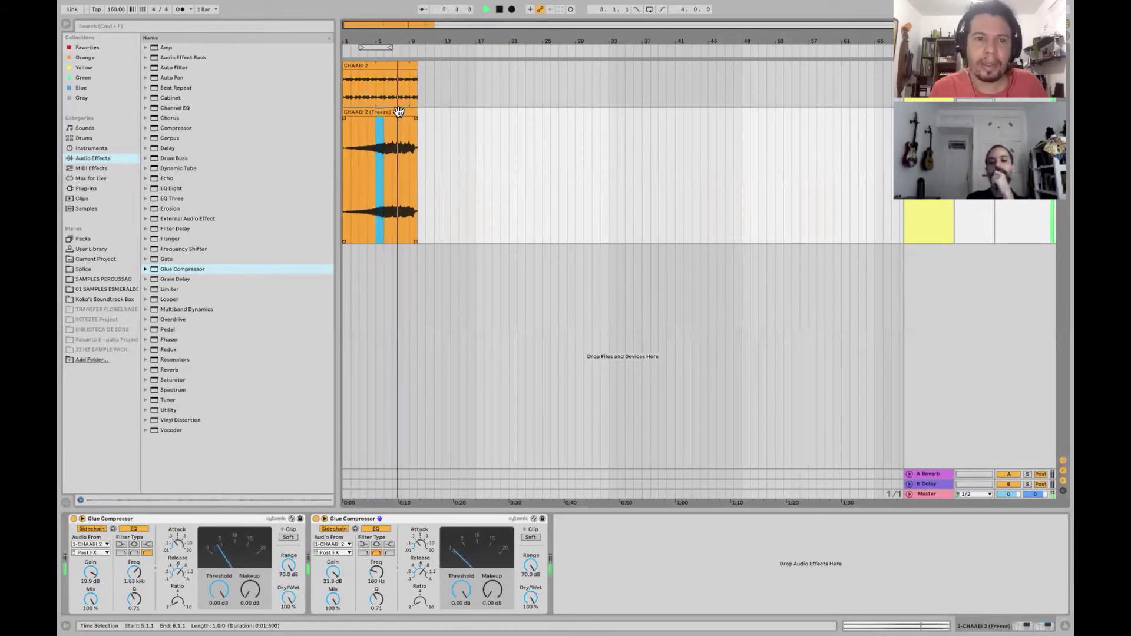
pyautogui.press('space')
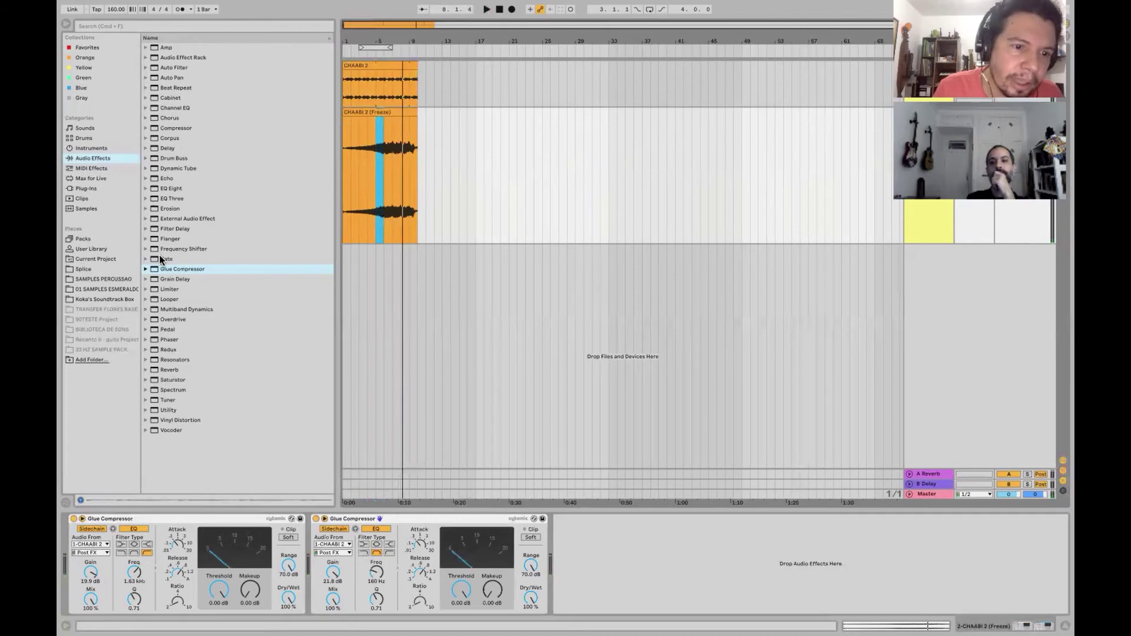
# - Add a Gate after the second Glue Compressor on the reverb track
pyautogui.moveTo(159, 256); pyautogui.dragTo(593, 579)
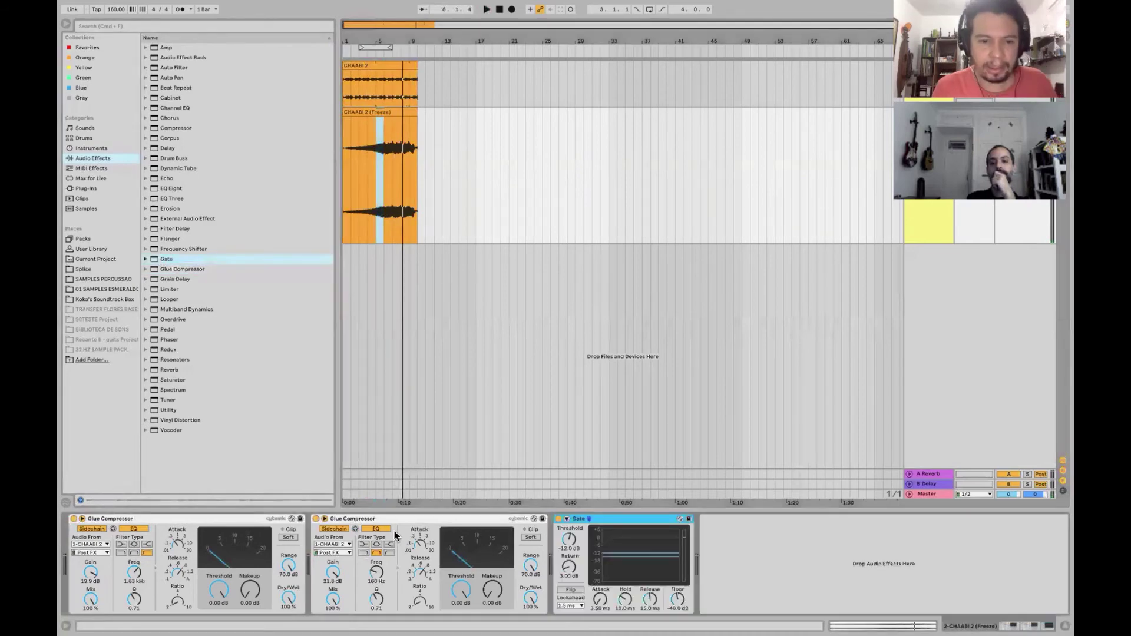
# - Deactivate both Glue Compressors on the reverb track and unfold the Gate's sidechain section
pyautogui.click(314, 521)
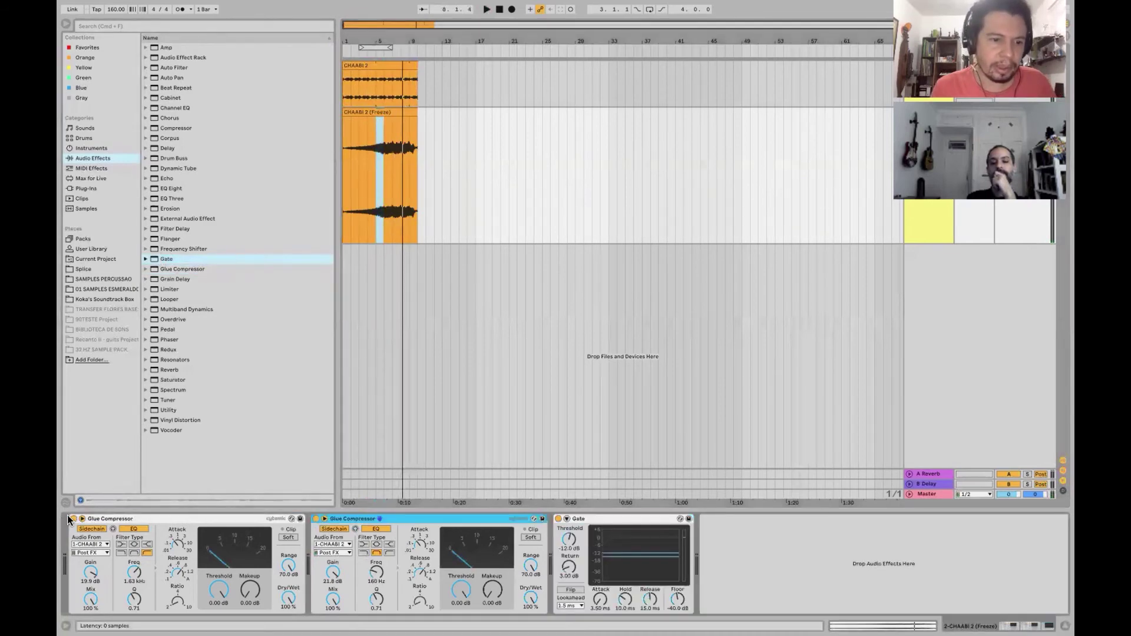
pyautogui.click(97, 520)
pyautogui.click(74, 519)
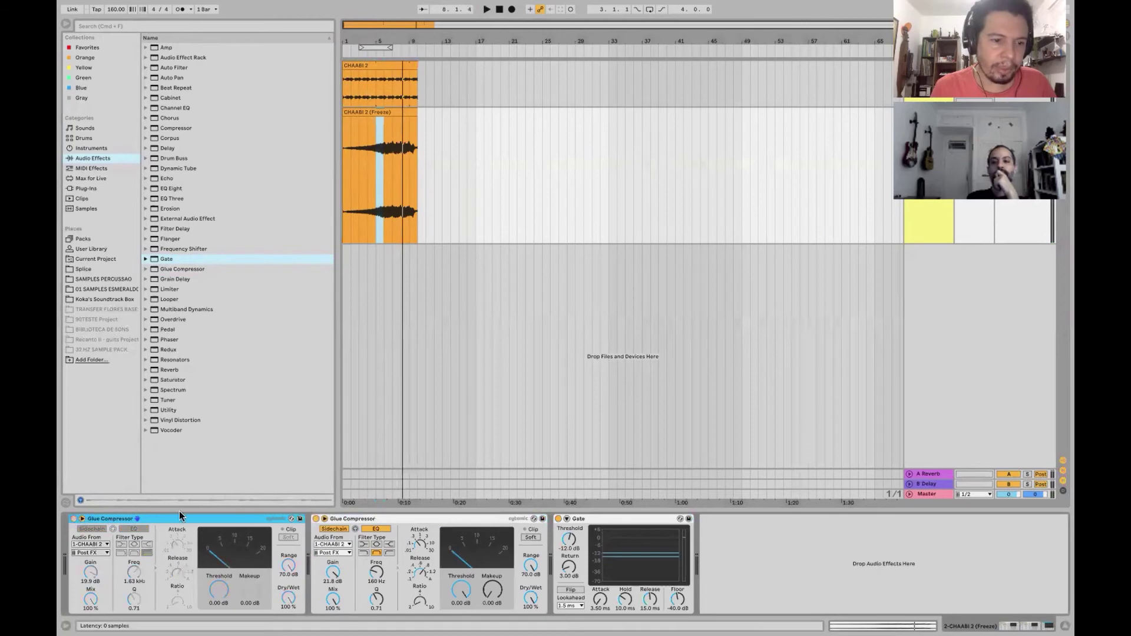
pyautogui.click(315, 520)
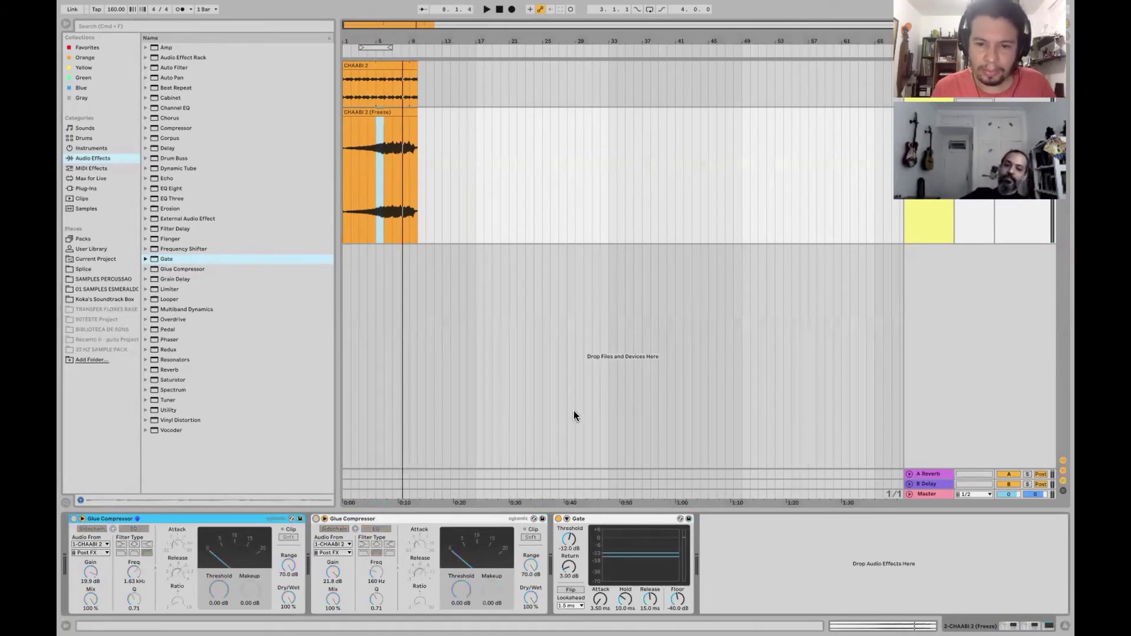
pyautogui.click(567, 518)
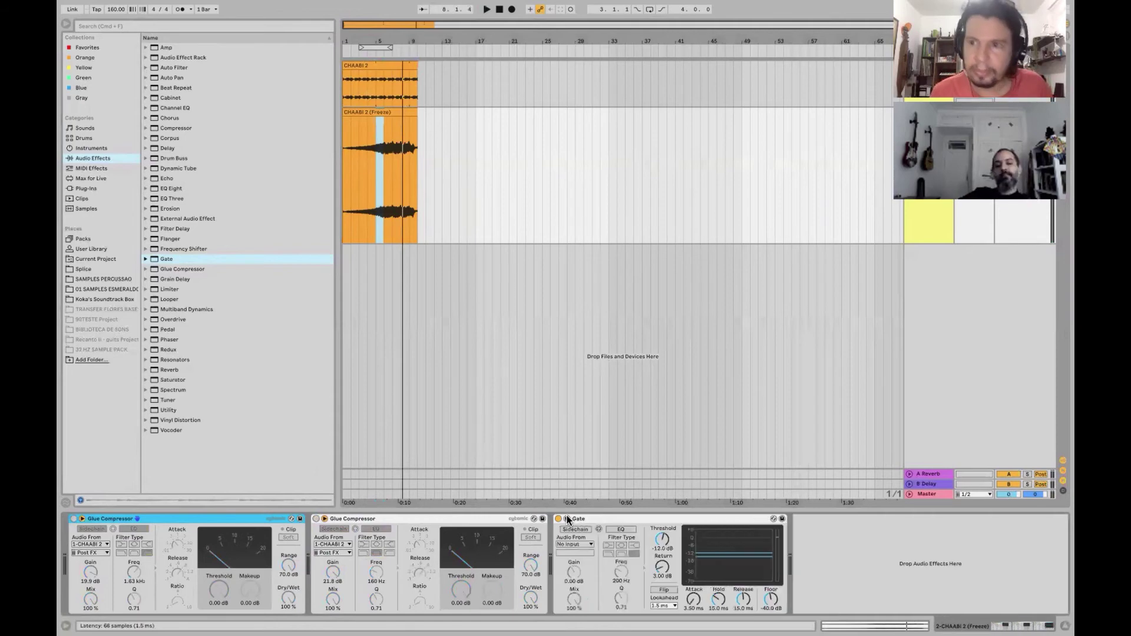
# - Loop the full length of the CHAABI 2 clip and play the reverb track briefly through the Gate
pyautogui.click(378, 62)
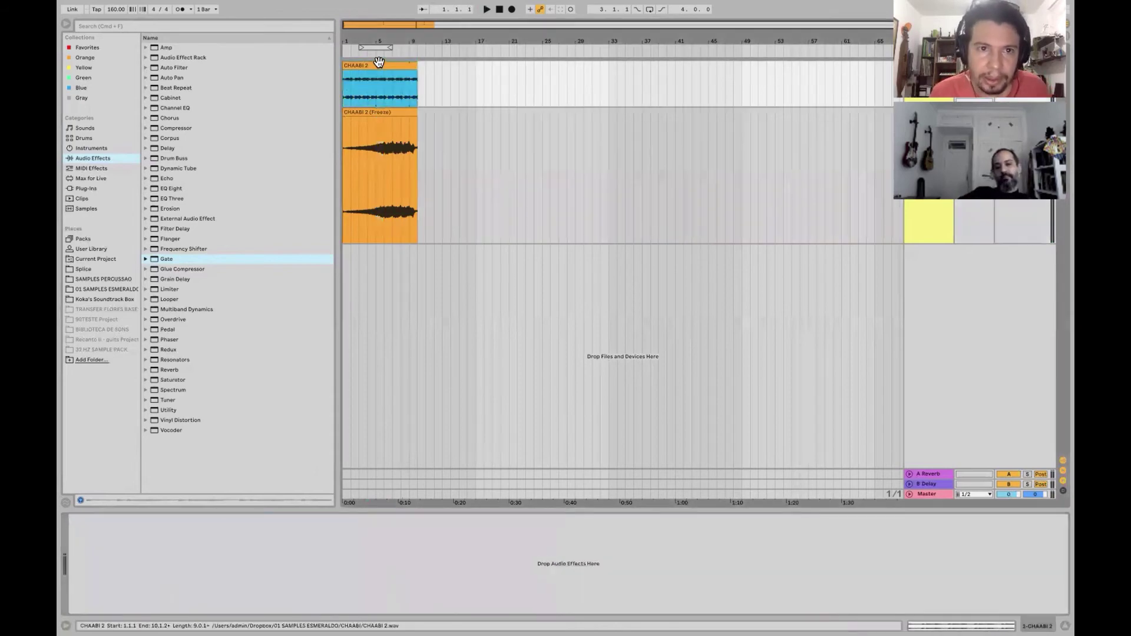
pyautogui.press('super+l')
pyautogui.click(928, 222)
pyautogui.press('space')
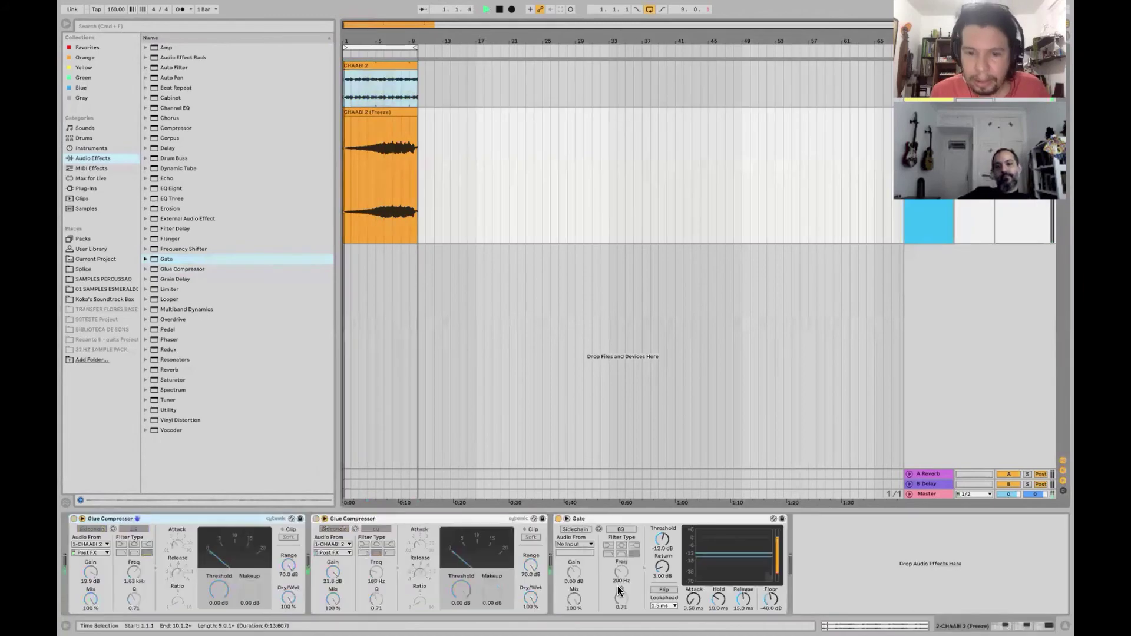
pyautogui.press('space')
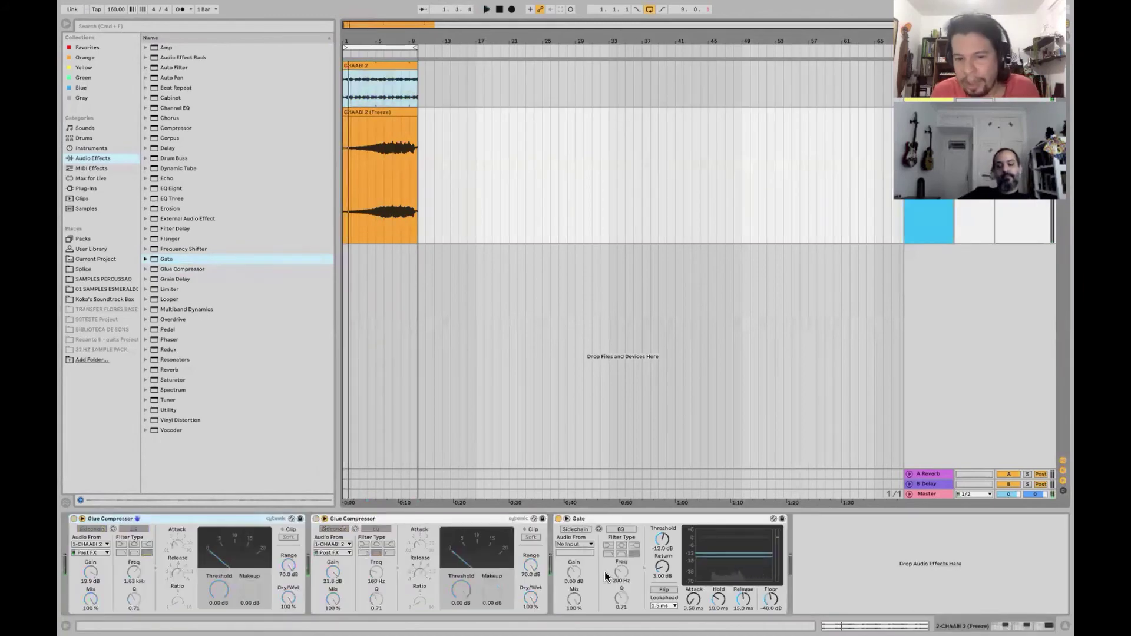
# - Turn on the Gate's sidechain, set its threshold to -9.87 dB and choose 1-CHAABI 2 as the audio source
pyautogui.click(575, 529)
pyautogui.press('space')
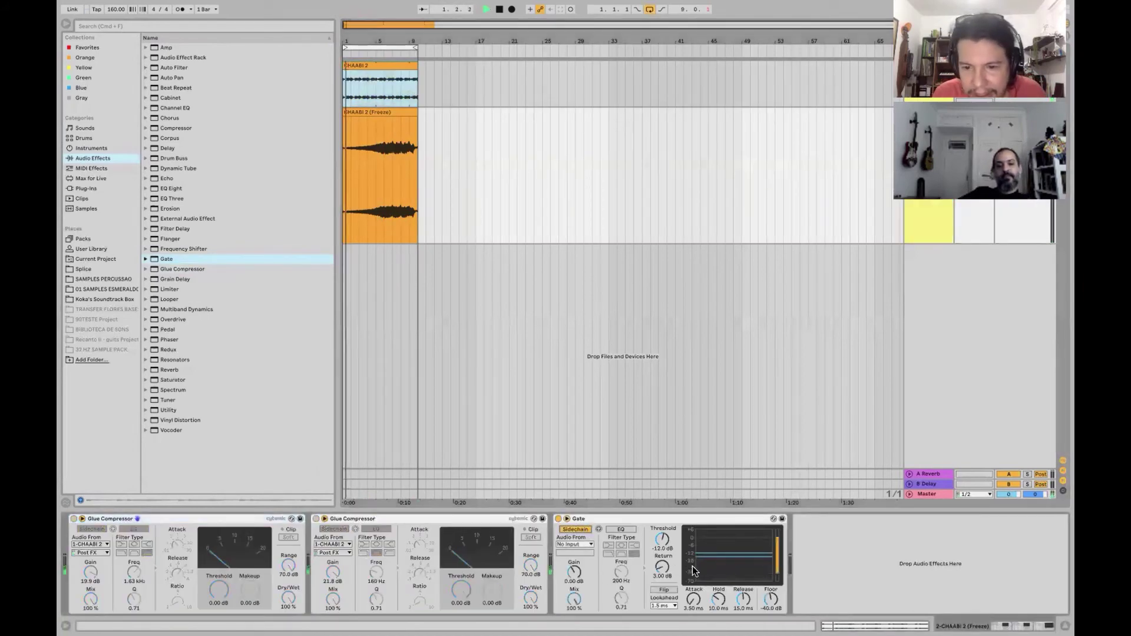
pyautogui.moveTo(662, 538); pyautogui.dragTo(662, 579)
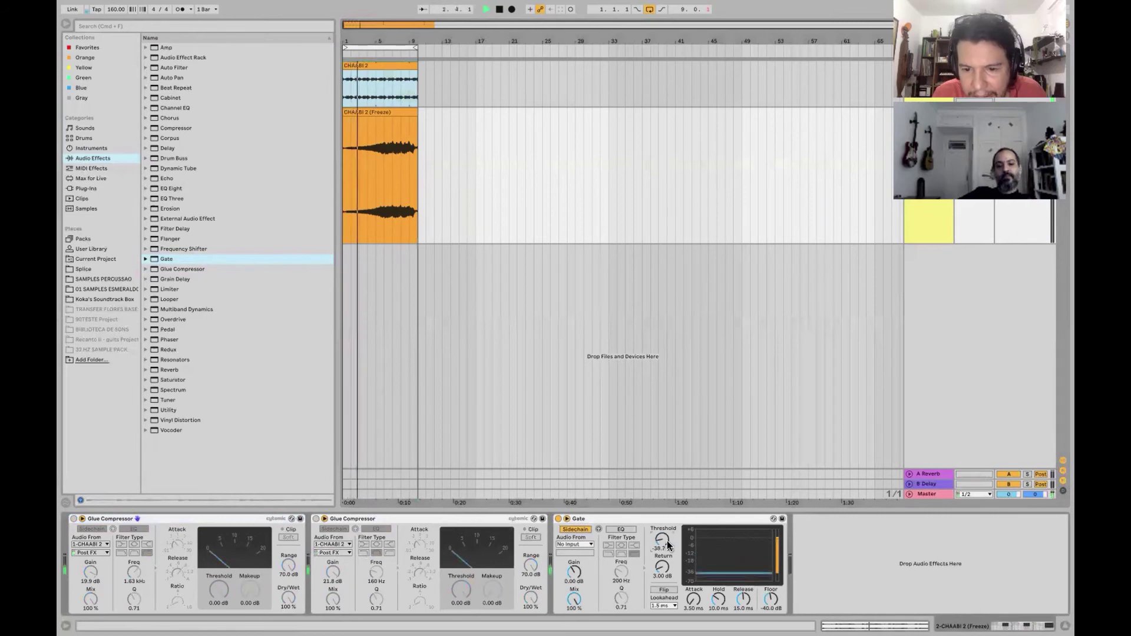
pyautogui.moveTo(662, 539)
pyautogui.mouseDown()
pyautogui.moveTo(662, 484)
pyautogui.moveTo(662, 534)
pyautogui.mouseUp()
pyautogui.click(594, 547)
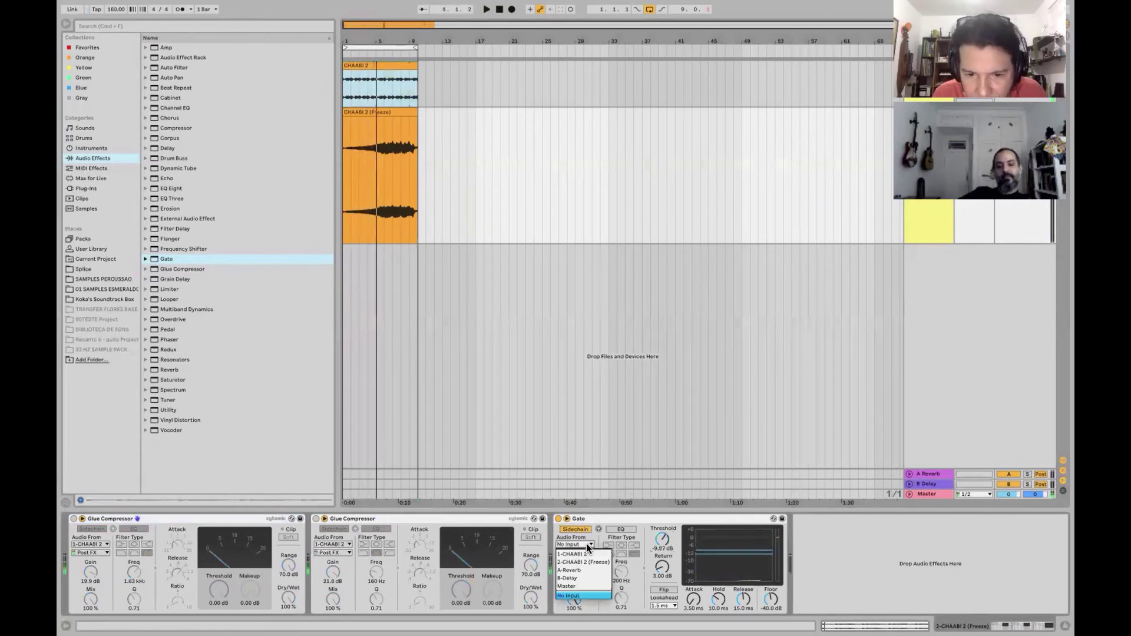
pyautogui.click(587, 552)
# - During playback, turn on Flip in the Gate and set its threshold to -21.7 dB
pyautogui.press('space')
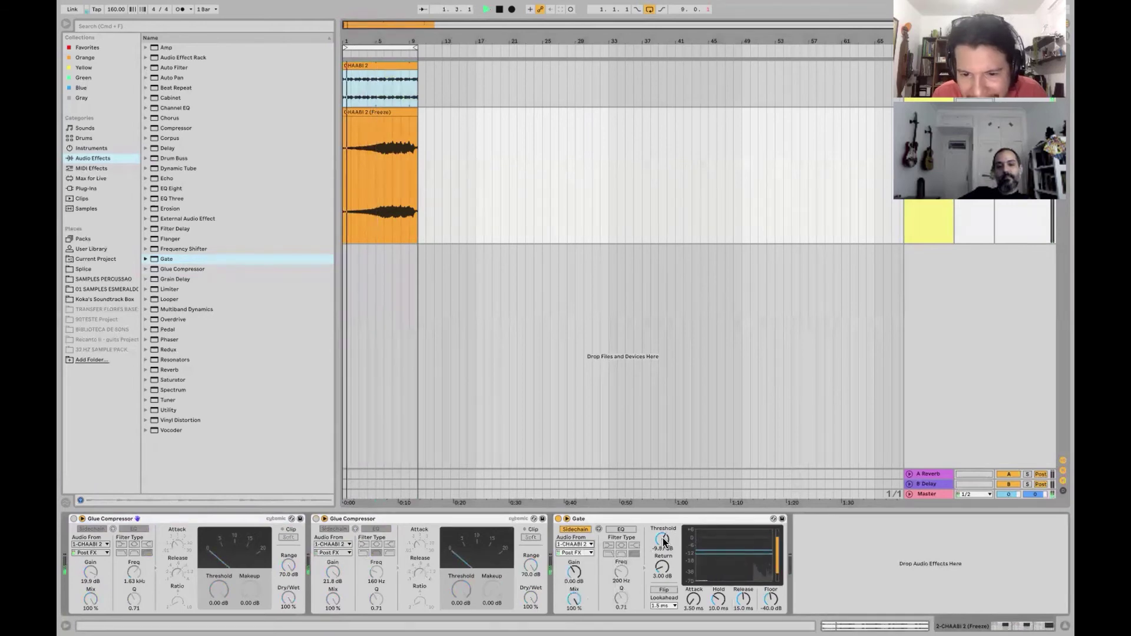
pyautogui.moveTo(662, 539)
pyautogui.mouseDown()
pyautogui.moveTo(662, 560)
pyautogui.moveTo(662, 523)
pyautogui.mouseUp()
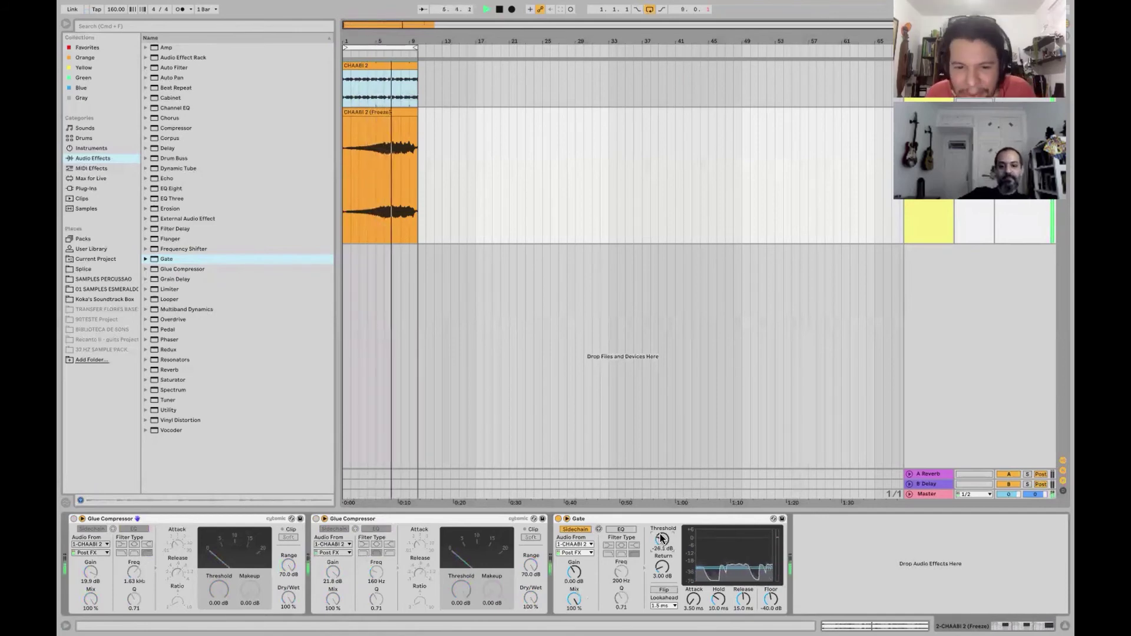
pyautogui.click(664, 589)
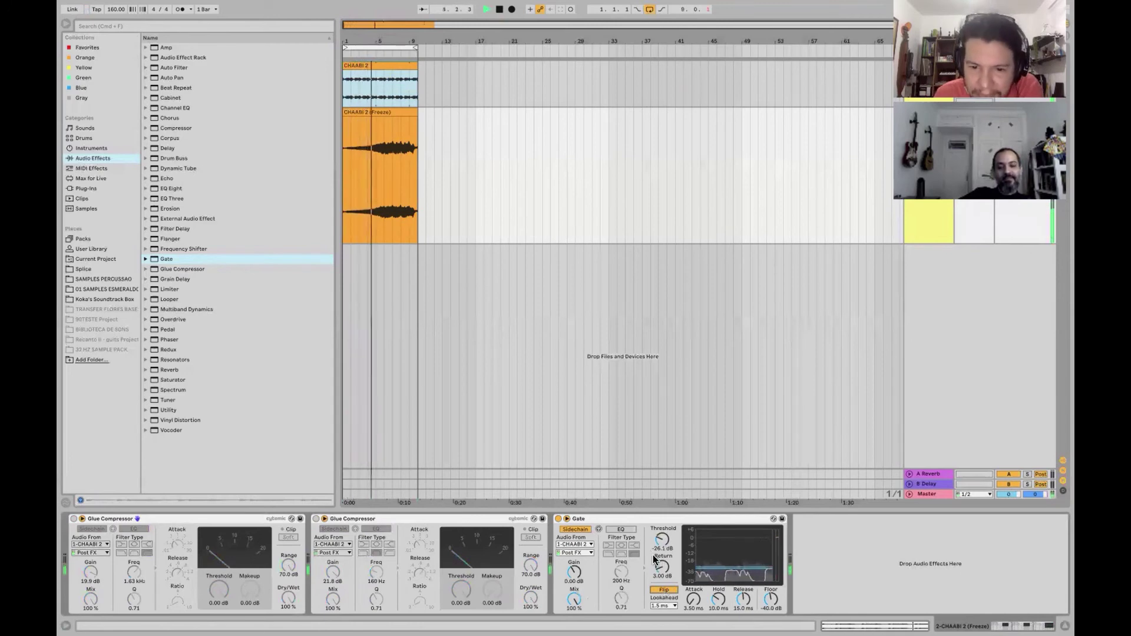
pyautogui.moveTo(654, 558); pyautogui.dragTo(658, 534)
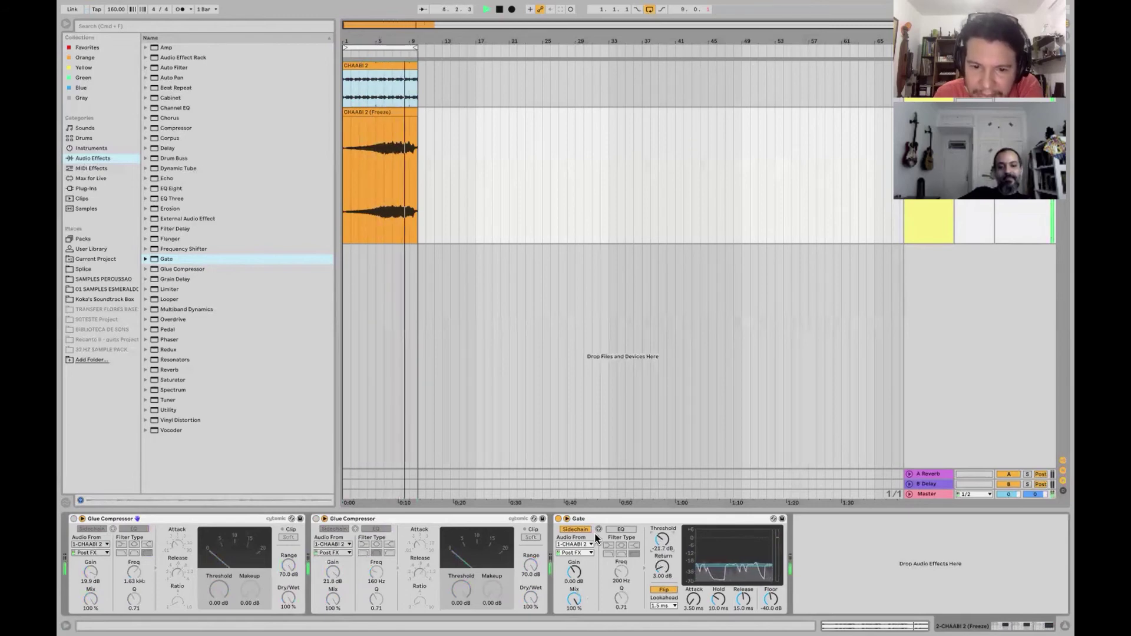
# - Using sidechain listening, set the Gate's sidechain EQ to a high-pass filter at 817 Hz and its sidechain gain to 10.7 dB
pyautogui.moveTo(574, 570); pyautogui.dragTo(574, 595)
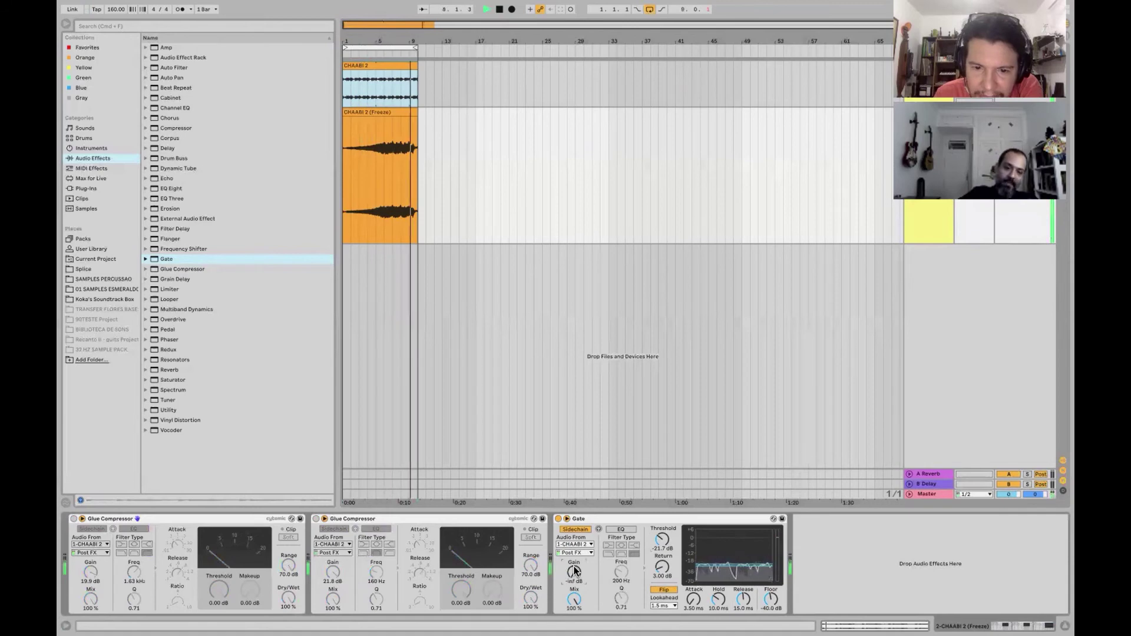
pyautogui.press('space')
pyautogui.click(597, 527)
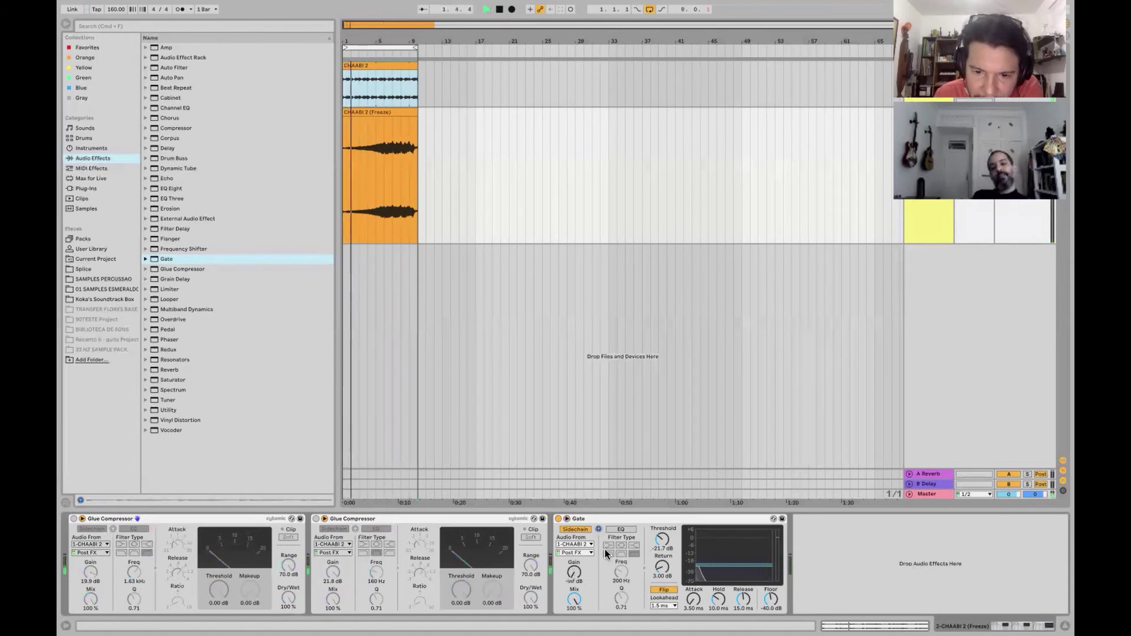
pyautogui.click(622, 529)
pyautogui.moveTo(574, 572)
pyautogui.mouseDown()
pyautogui.moveTo(574, 559)
pyautogui.moveTo(613, 559)
pyautogui.moveTo(579, 569)
pyautogui.moveTo(575, 559)
pyautogui.moveTo(576, 570)
pyautogui.mouseUp()
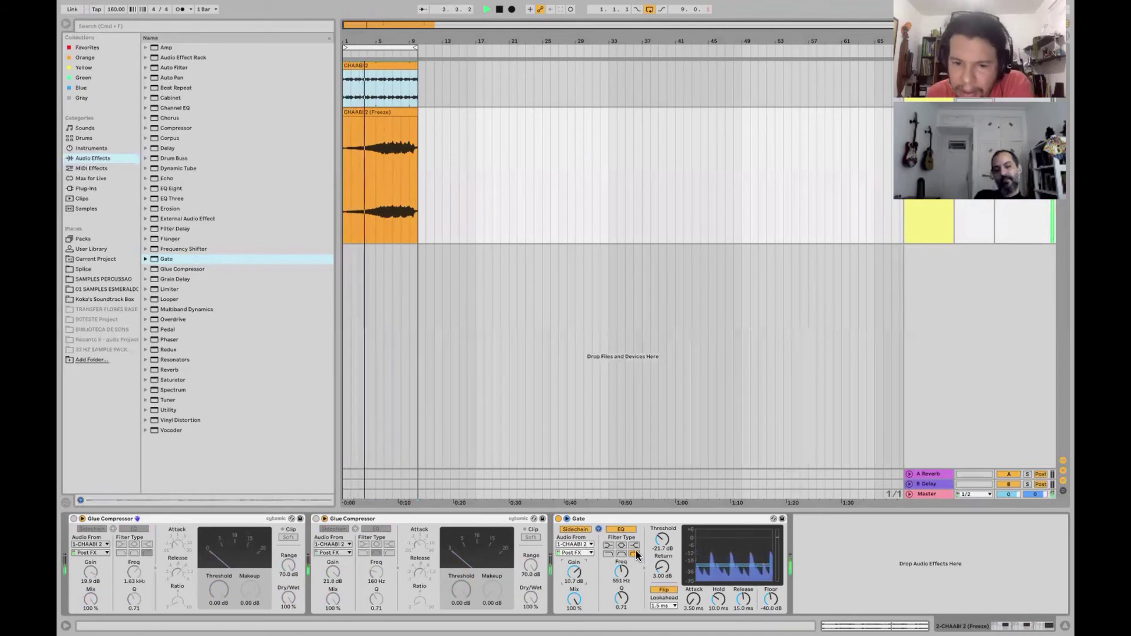
pyautogui.moveTo(622, 570); pyautogui.dragTo(621, 583)
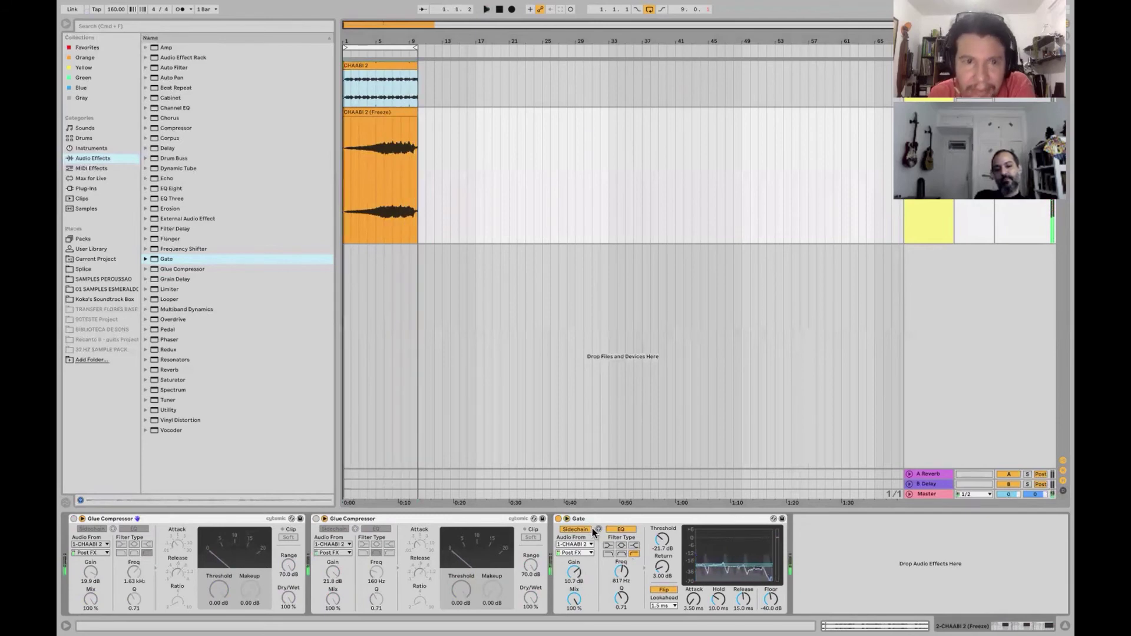
# - Play the loop and set the Gate's threshold to -30.0 dB
pyautogui.press('space')
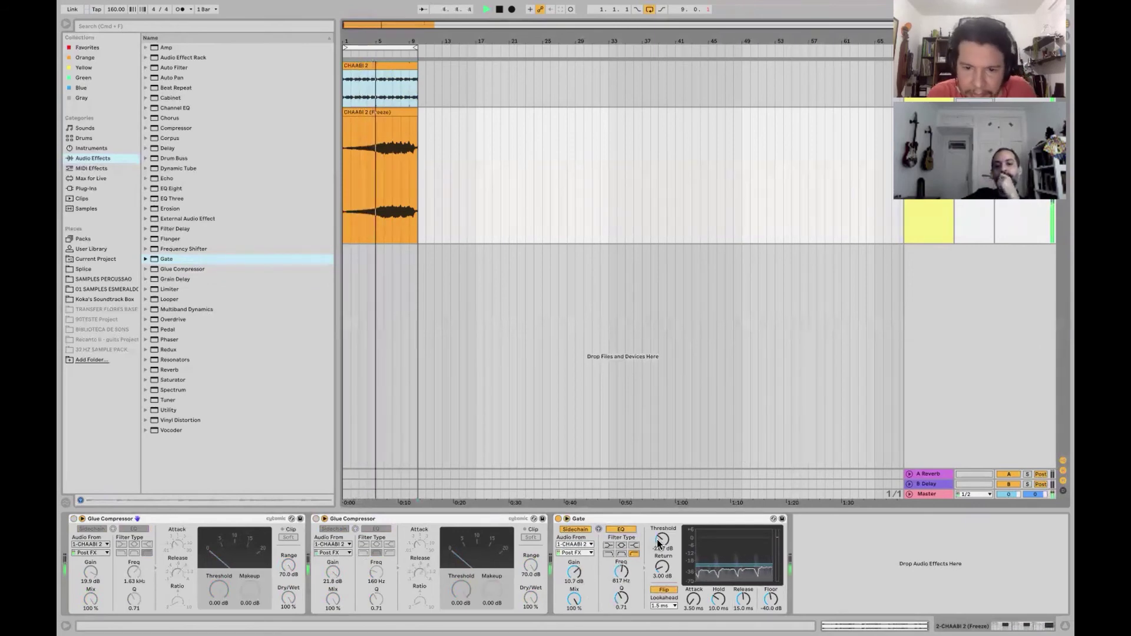
pyautogui.moveTo(656, 538)
pyautogui.mouseDown()
pyautogui.moveTo(656, 527)
pyautogui.moveTo(661, 538)
pyautogui.mouseUp()
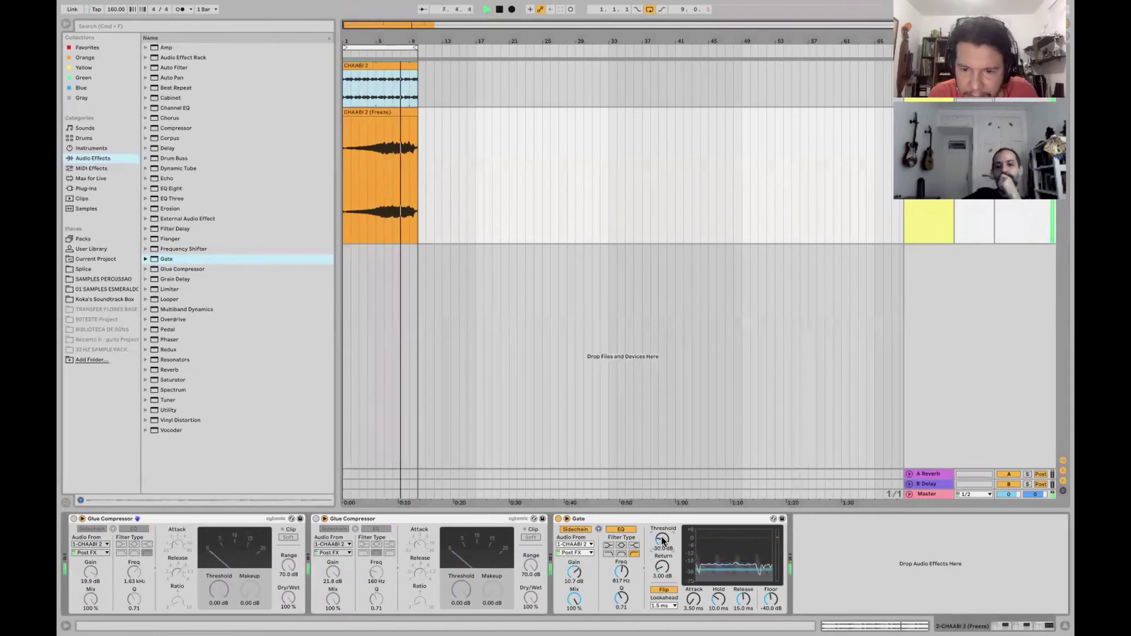
pyautogui.press('space')
# - Deactivate the Gate, reactivate both Glue Compressors and audition the pumping reverb
pyautogui.click(558, 518)
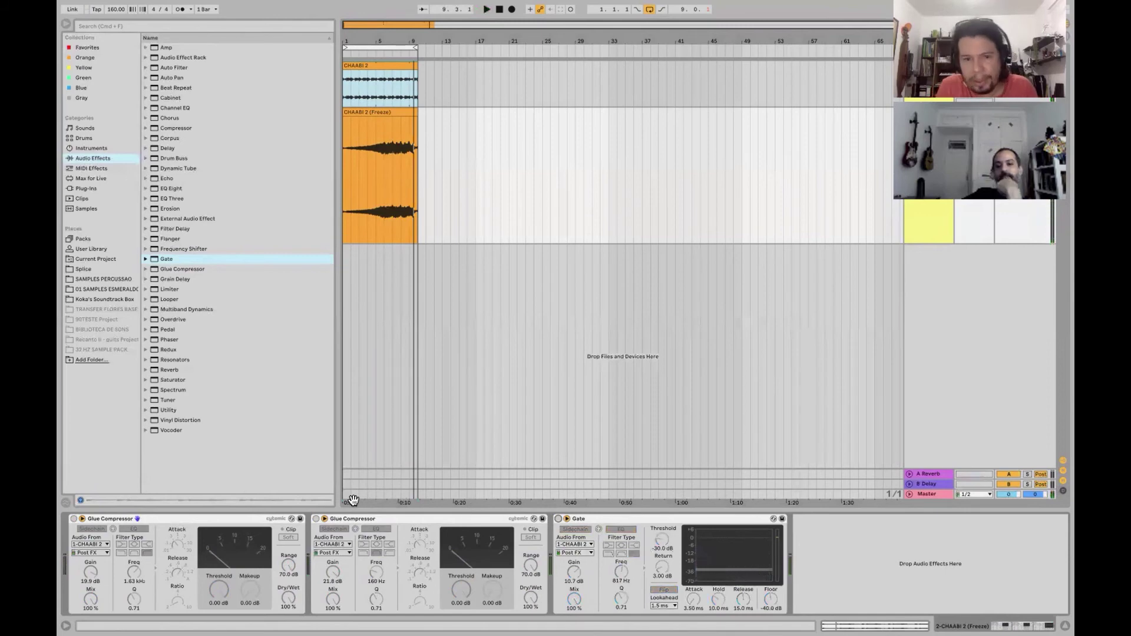
pyautogui.click(315, 519)
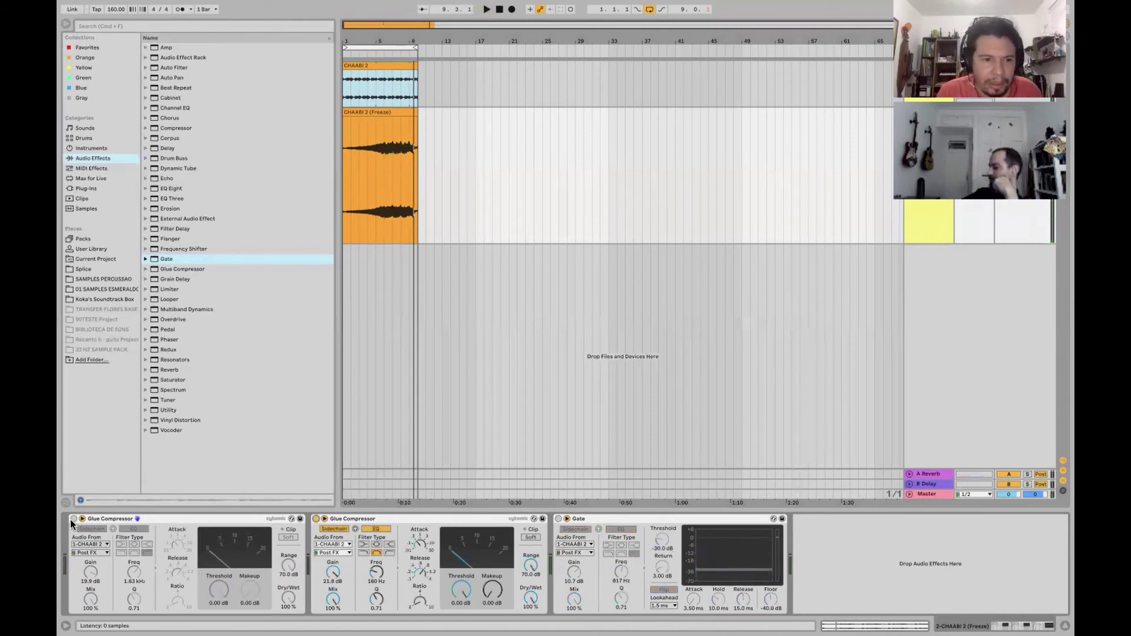
pyautogui.click(73, 519)
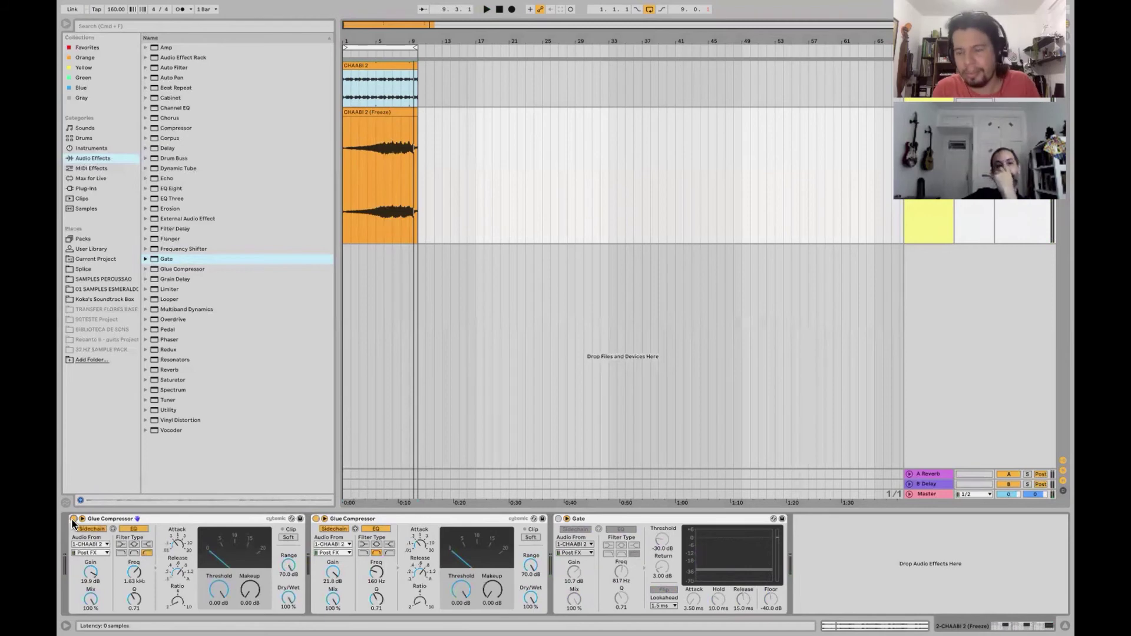
pyautogui.press('space')
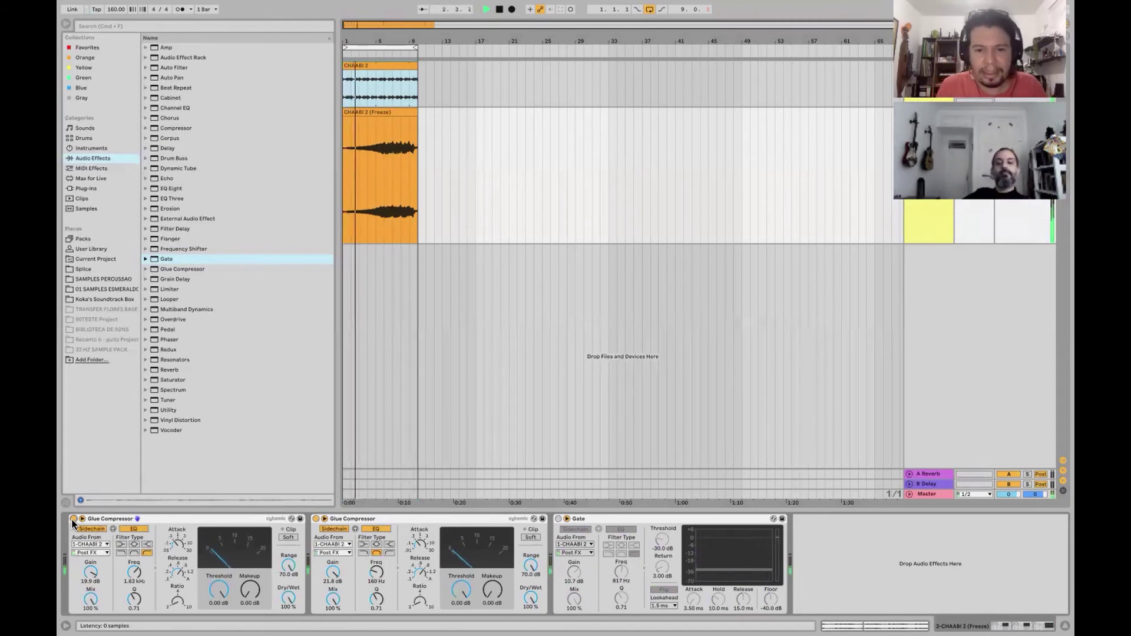
pyautogui.press('space')
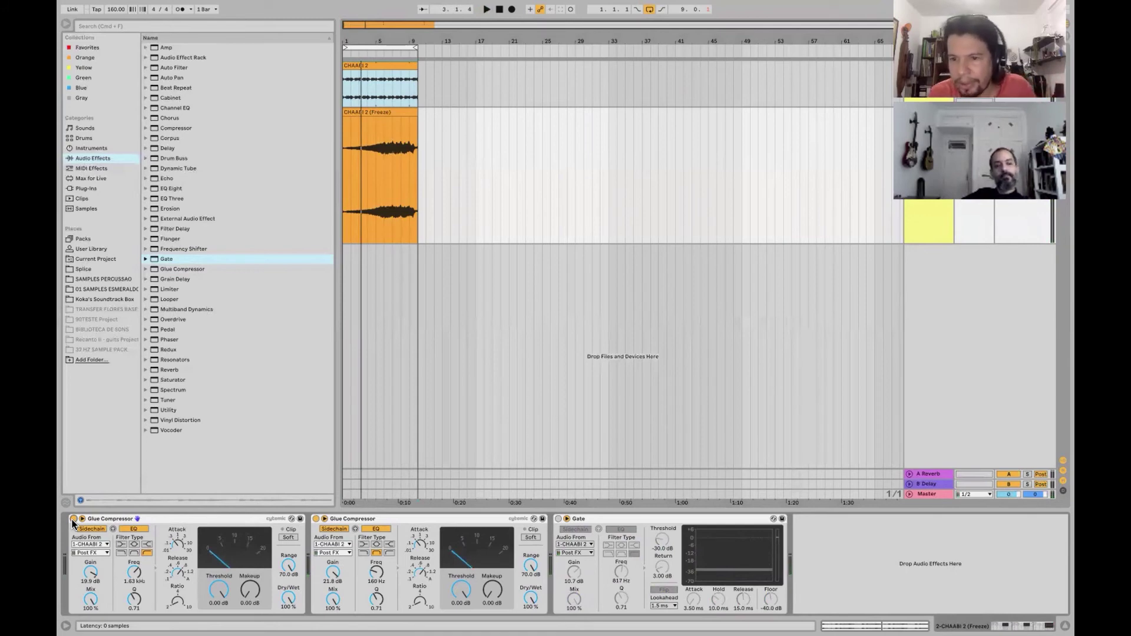
pyautogui.press('space')
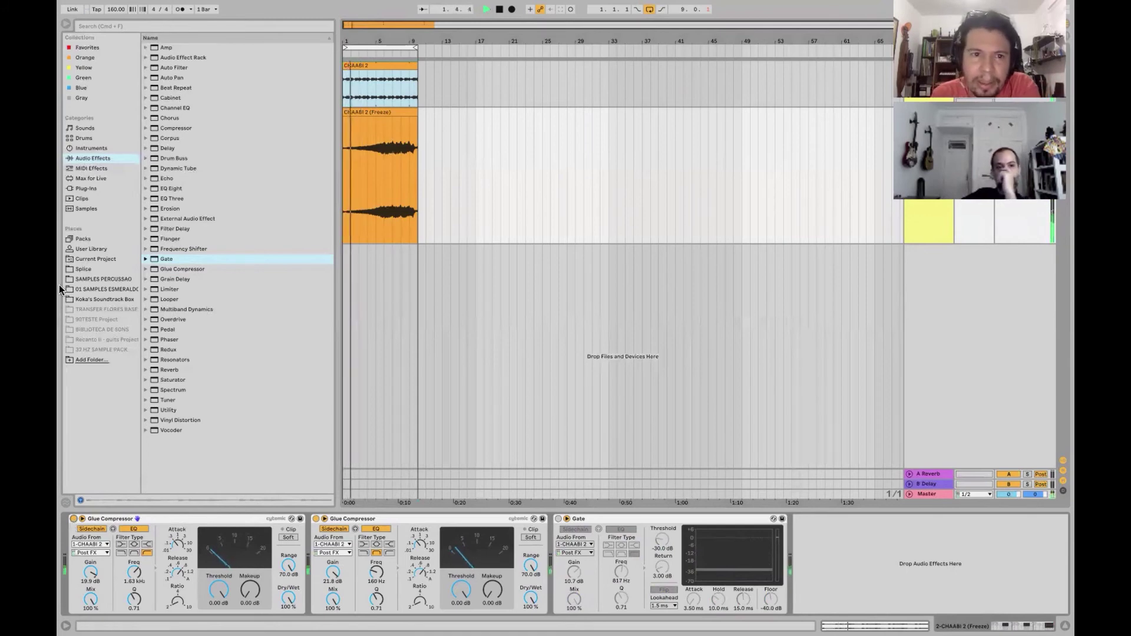
# - Shorten the arrangement loop to eight bars, from bar 1 to bar 9, and check its playback
pyautogui.click(378, 156)
pyautogui.press('+')
pyautogui.press('+')
pyautogui.press('+')
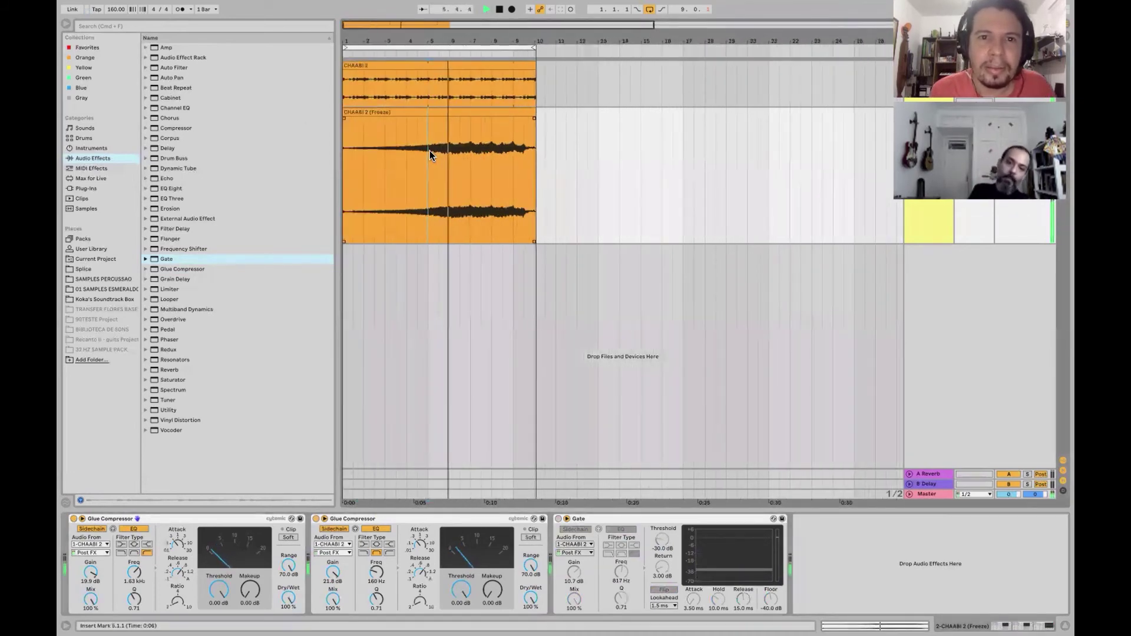
pyautogui.moveTo(534, 47); pyautogui.dragTo(515, 47)
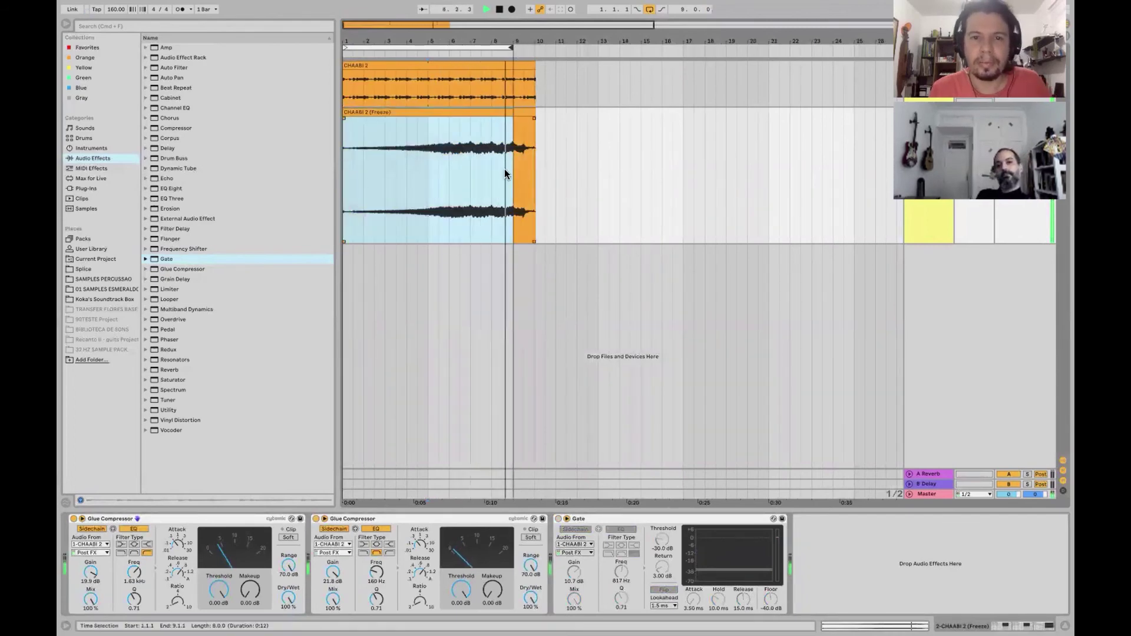
pyautogui.press('space')
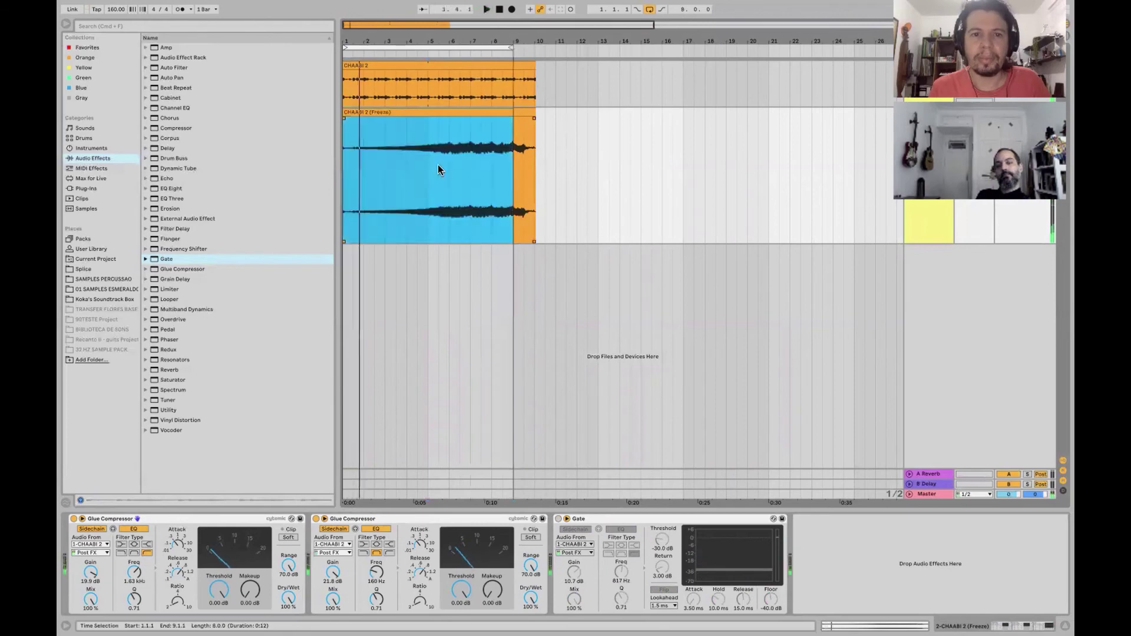
# - Split the frozen reverb clip at bars 5, 6, 7 and 8 and colour the bar 5 and bar 7 pieces white
pyautogui.moveTo(439, 171); pyautogui.dragTo(484, 161)
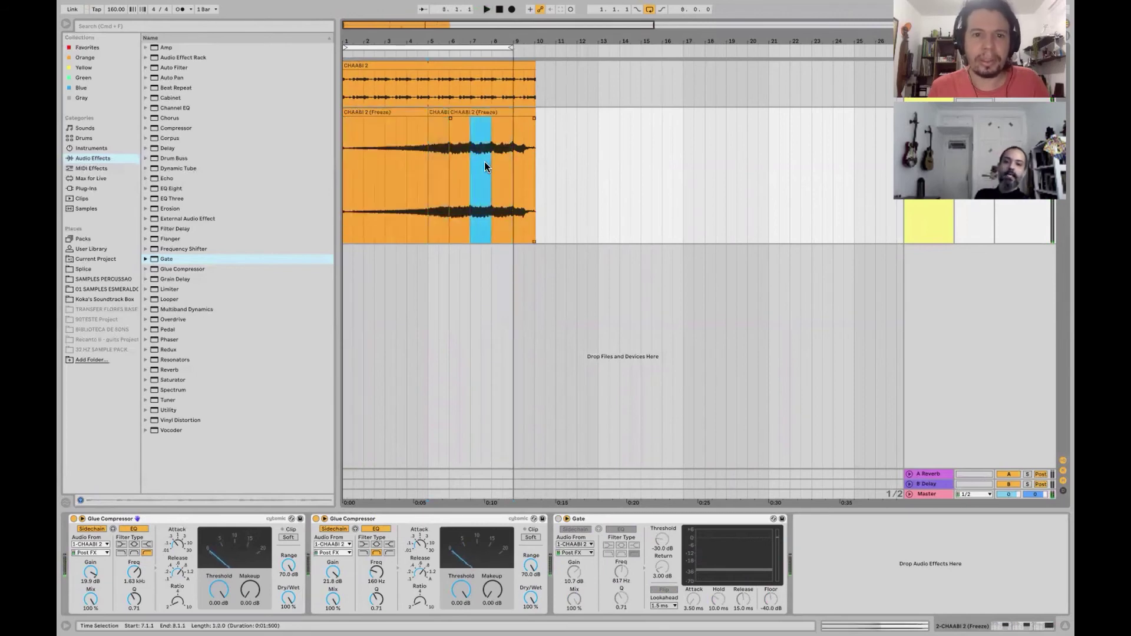
pyautogui.press('super+e')
pyautogui.click(440, 112)
pyautogui.rightClick(441, 113)
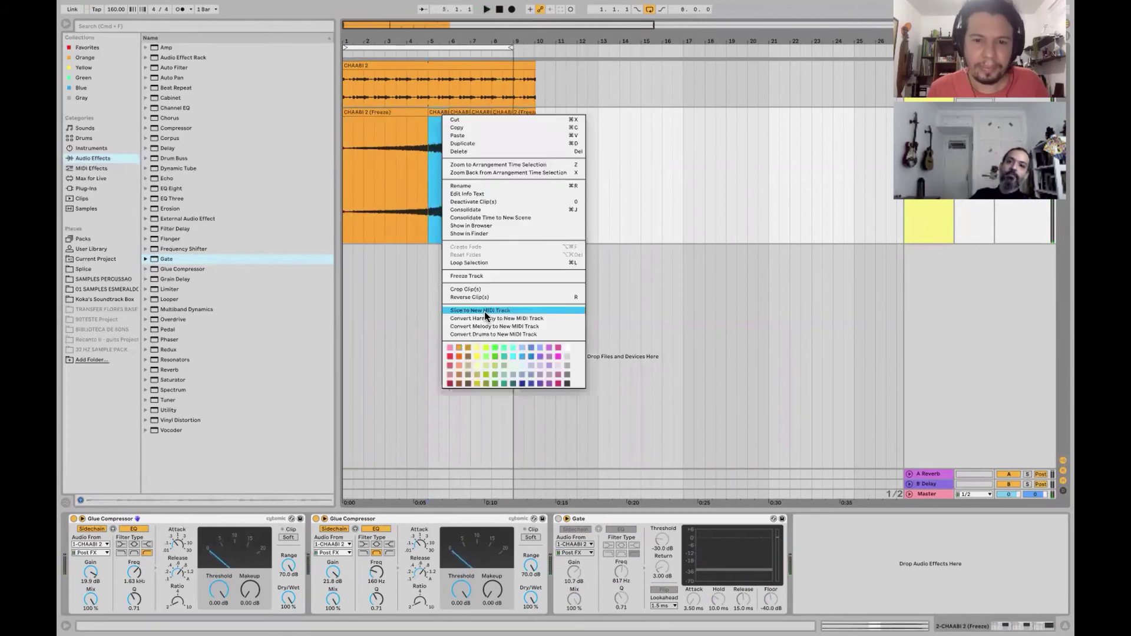
pyautogui.click(567, 348)
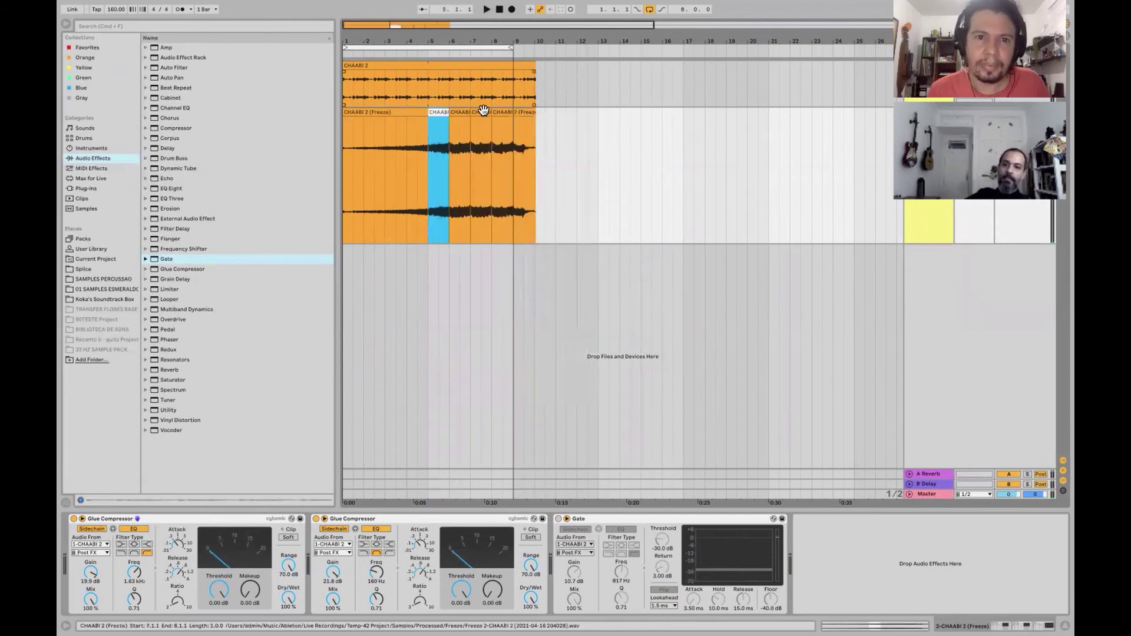
pyautogui.click(482, 111)
pyautogui.rightClick(485, 112)
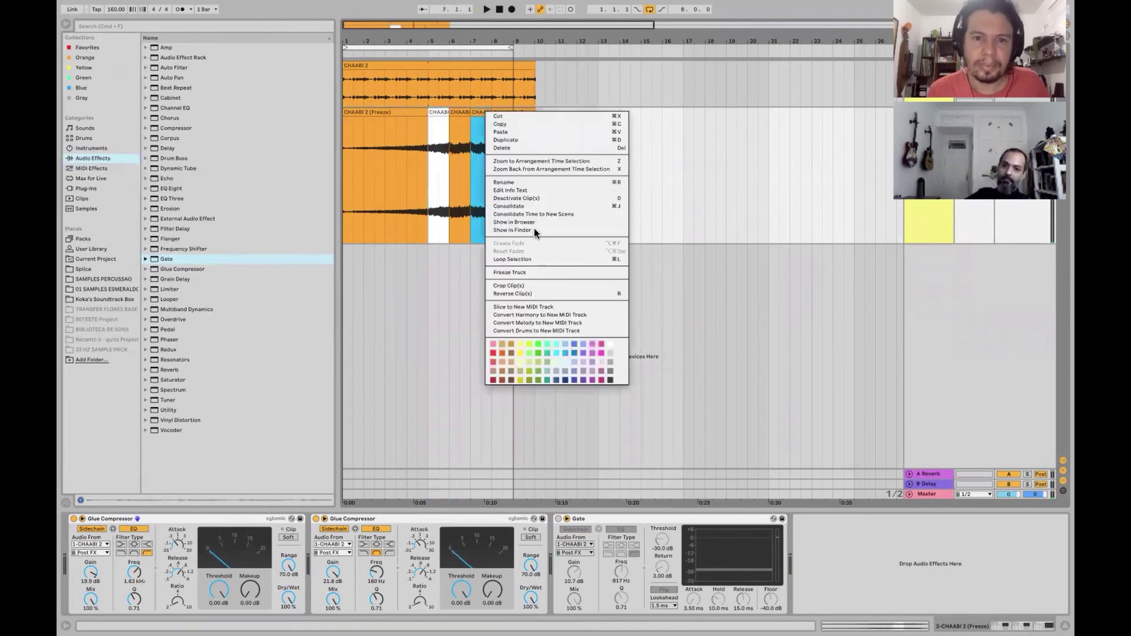
pyautogui.click(610, 342)
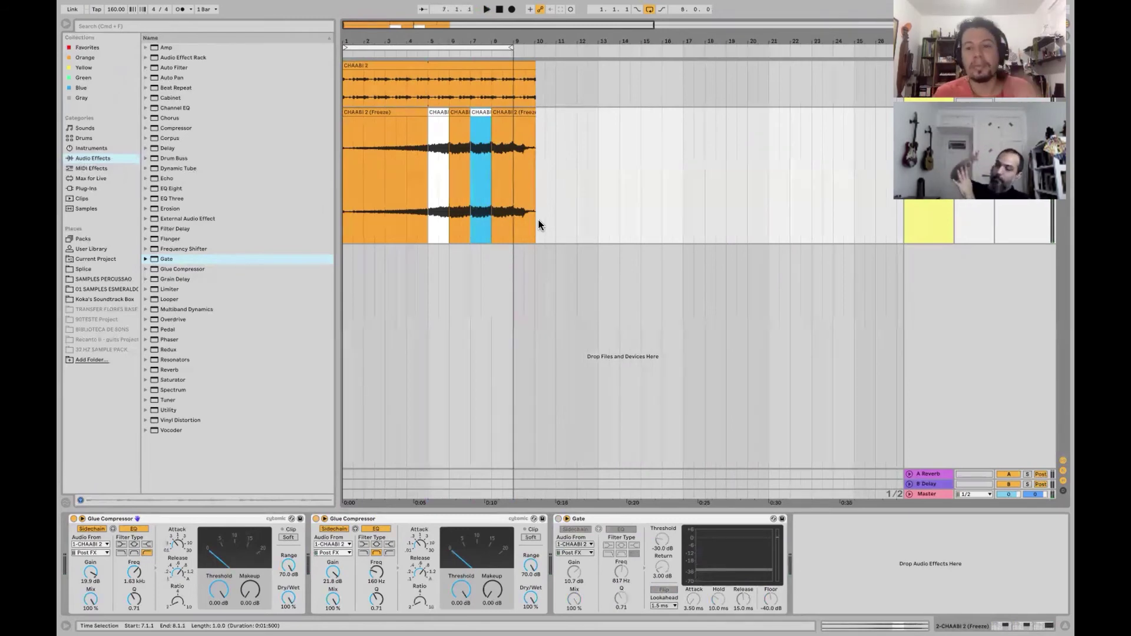
# - Group the two Glue Compressors and the Gate on the reverb track into an Audio Effect Rack
pyautogui.click(181, 521)
pyautogui.keyDown('shift'); pyautogui.click(613, 519); pyautogui.keyUp('shift')
pyautogui.press('Delete')
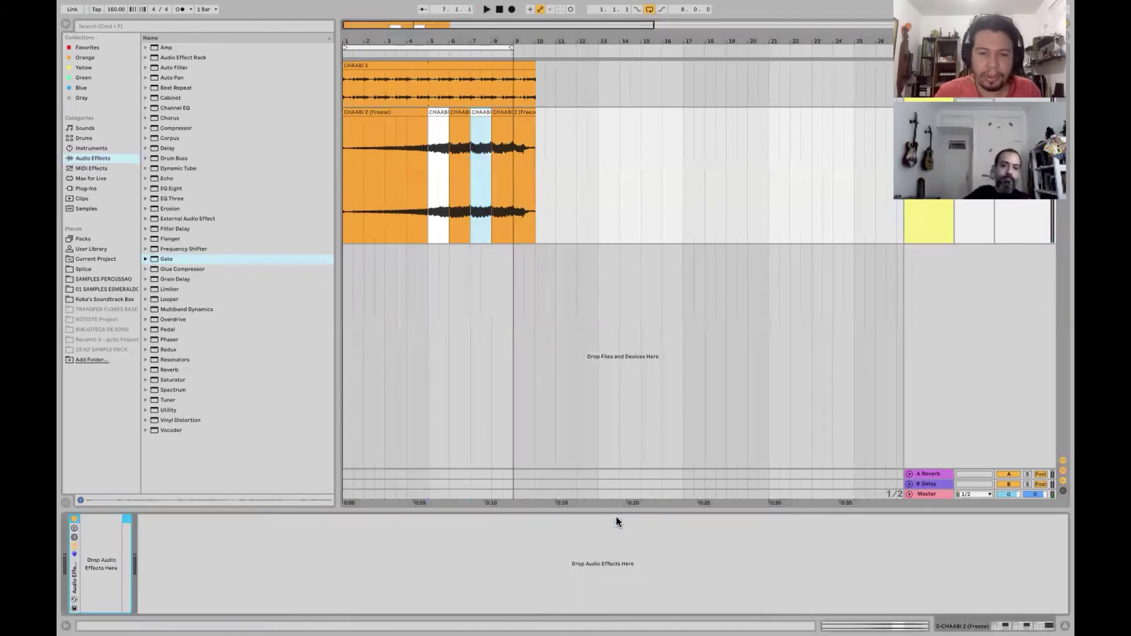
# - Undo the last change to the reverb track's Audio Effect Rack and audition the frozen reverb from the white bar 5 clip
pyautogui.press('super+z')
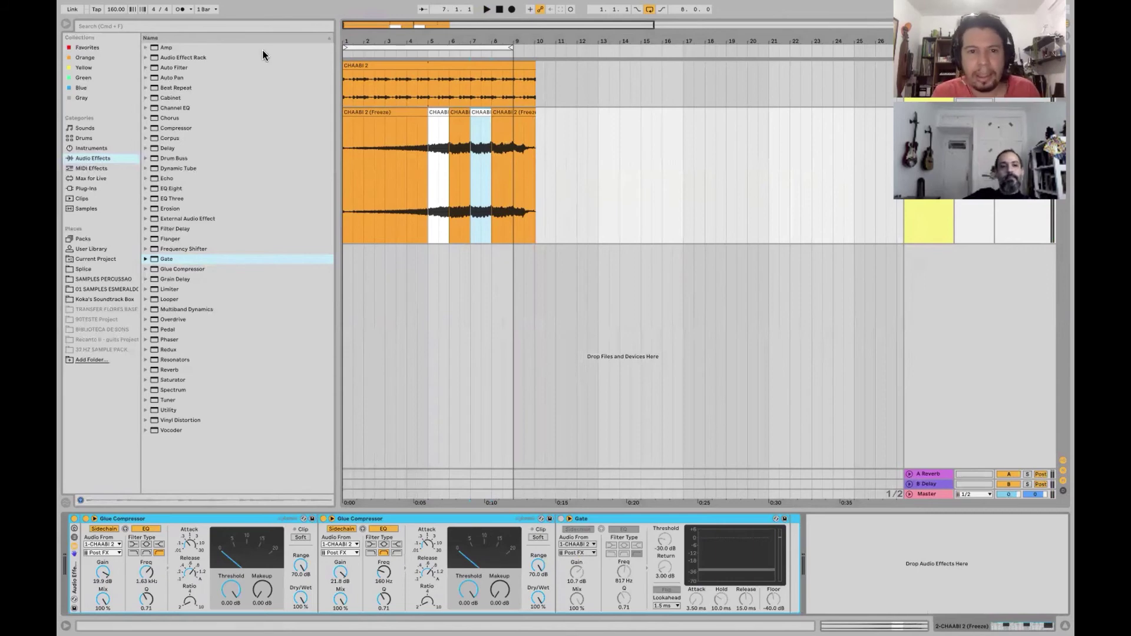
pyautogui.moveTo(436, 41); pyautogui.dragTo(477, 41)
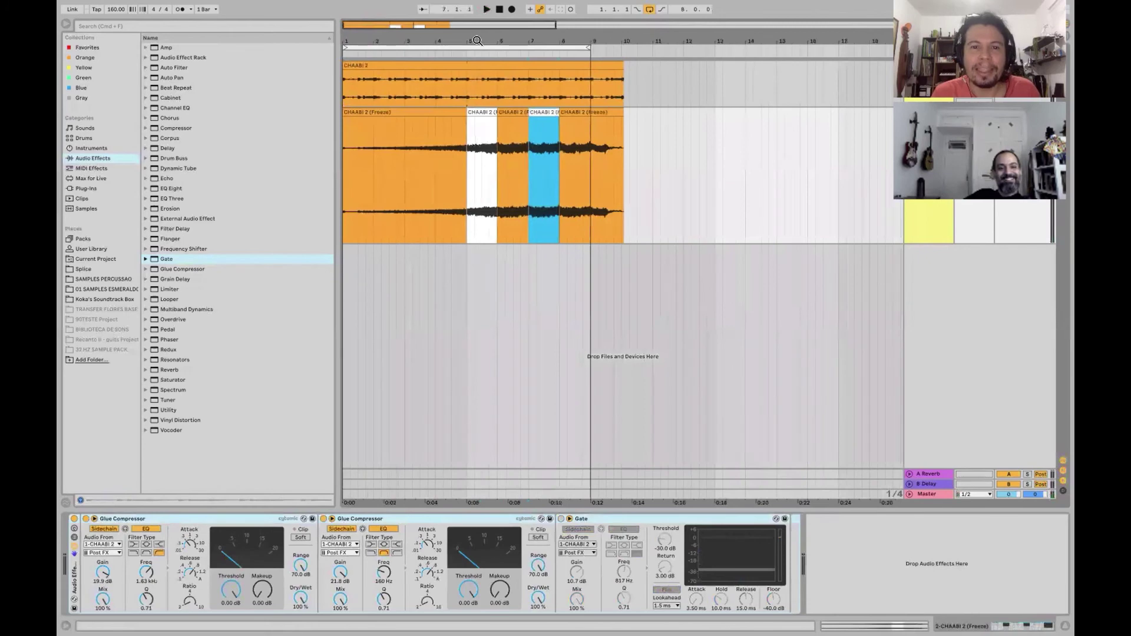
pyautogui.click(482, 116)
pyautogui.press('space')
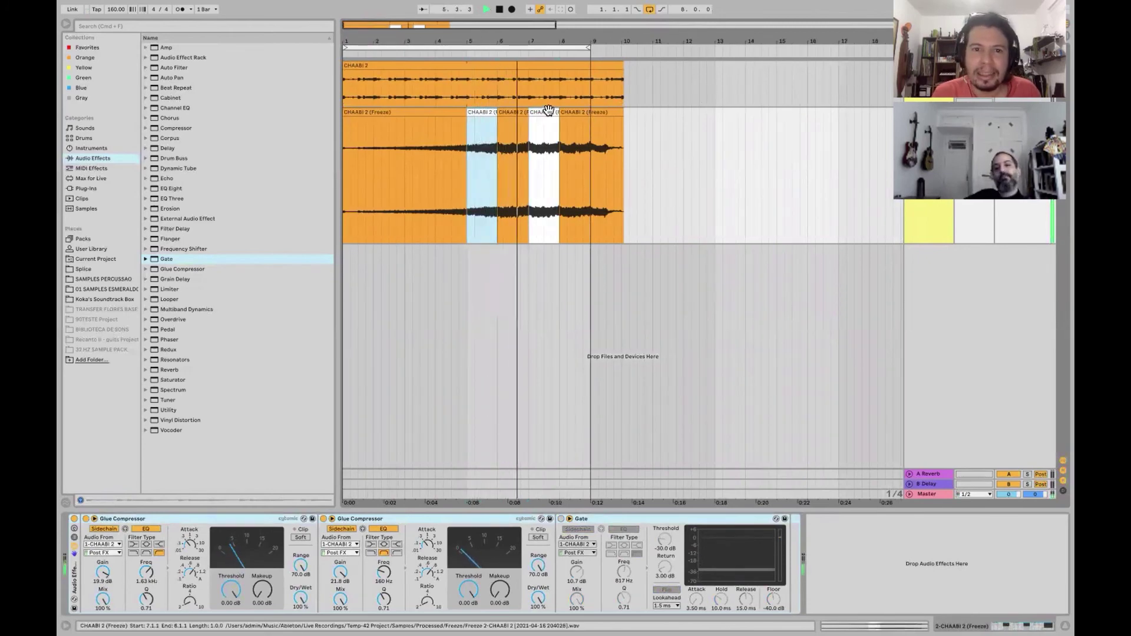
# - Transpose the white reverb clip at bar 5 to -2 st and listen to it
pyautogui.press('space')
pyautogui.doubleClick(477, 115)
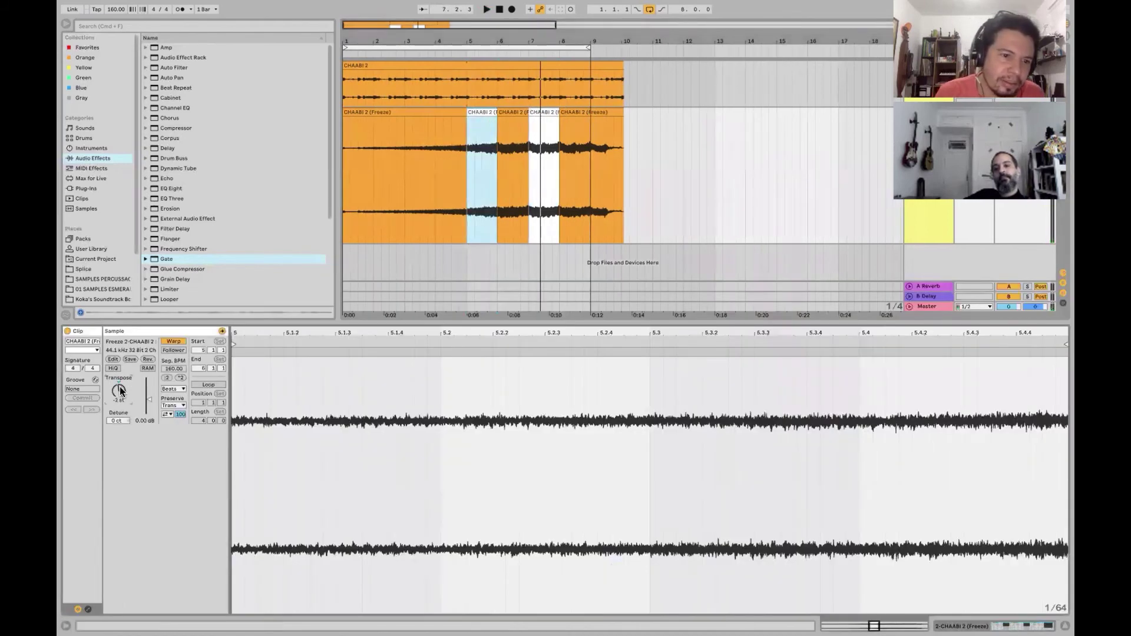
pyautogui.press('space')
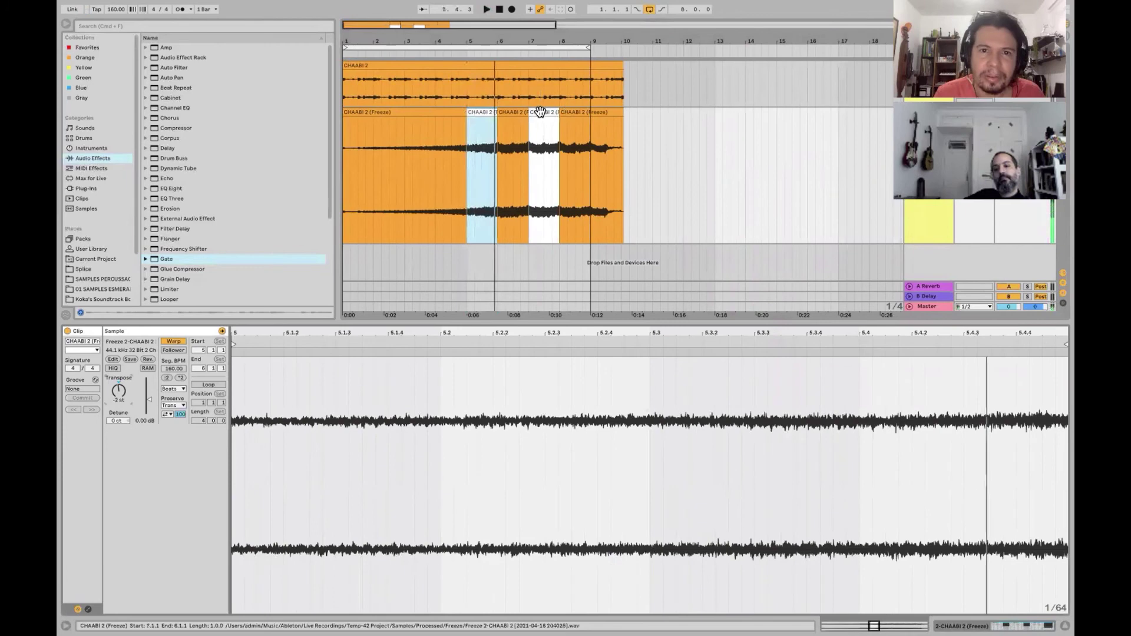
pyautogui.press('space')
# - Transpose the white reverb clip at bar 7 to -3 st and audition the reverb sequence
pyautogui.click(539, 112)
pyautogui.moveTo(117, 390); pyautogui.dragTo(118, 390)
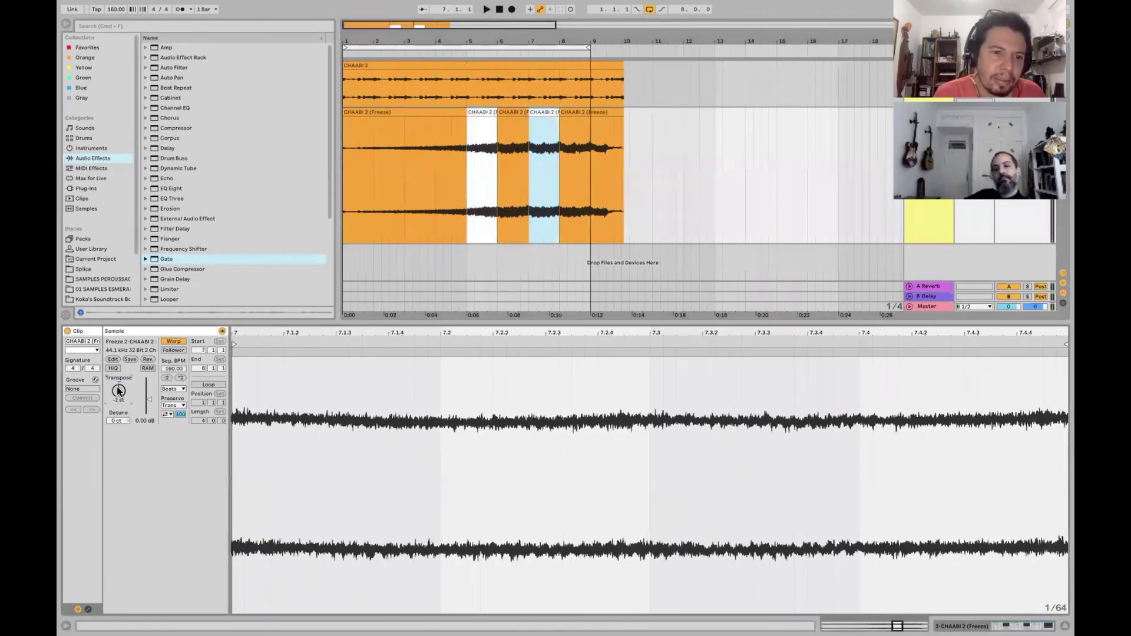
pyautogui.click(437, 167)
pyautogui.press('space')
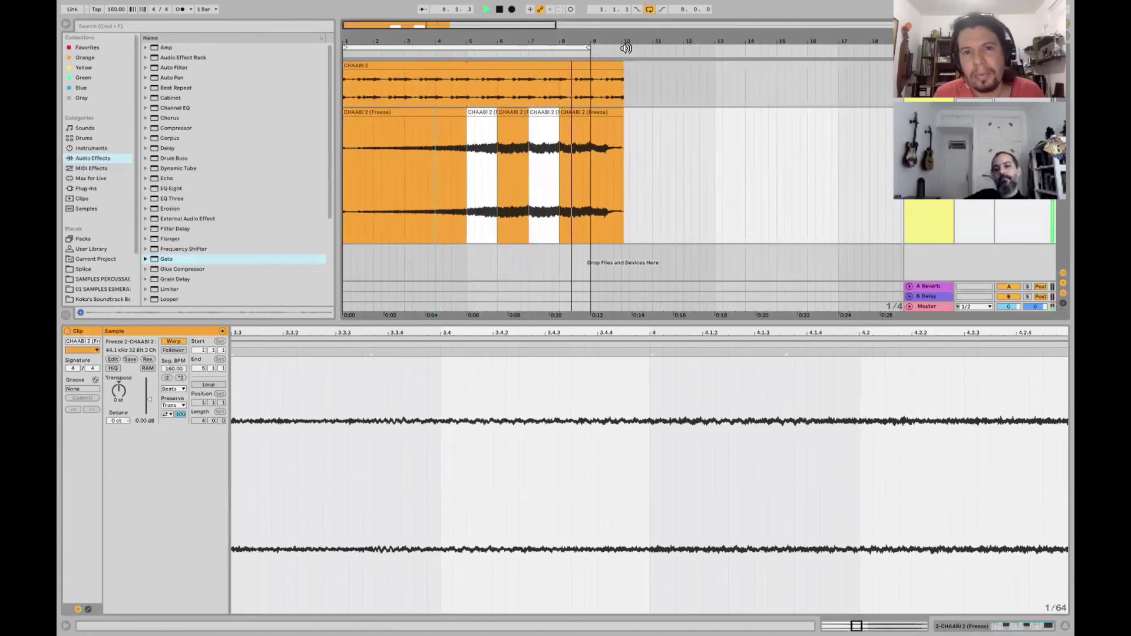
pyautogui.press('space')
# - Deactivate the Audio Effect Rack on the reverb track and audition the transposed reverb without pumping
pyautogui.click(929, 112)
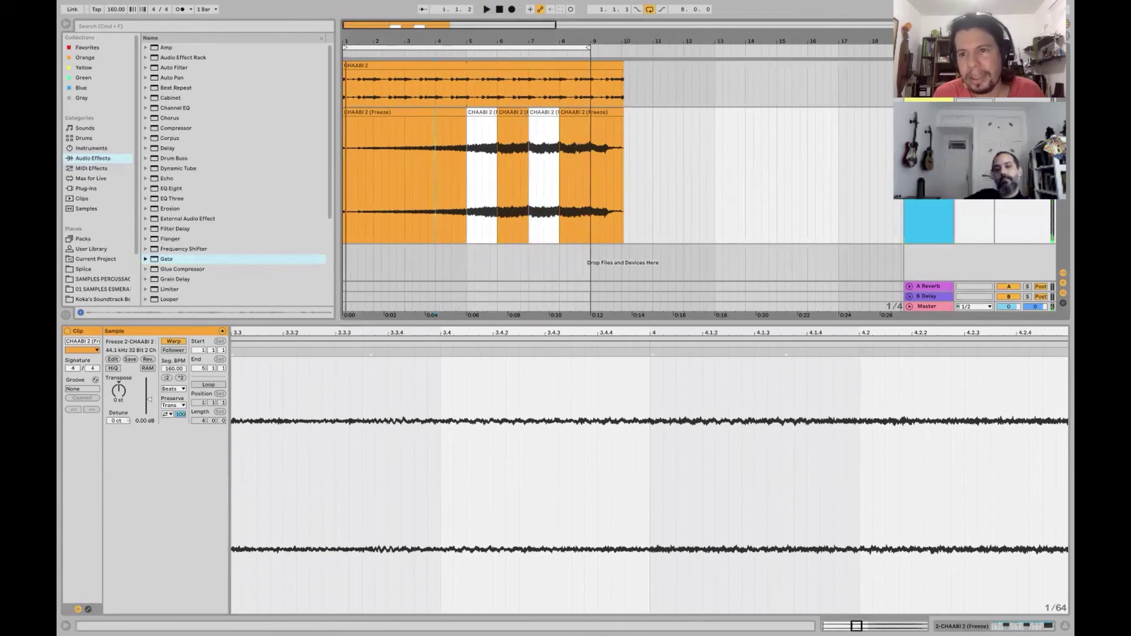
pyautogui.press('space')
pyautogui.hotkey('shift', 'Tab')
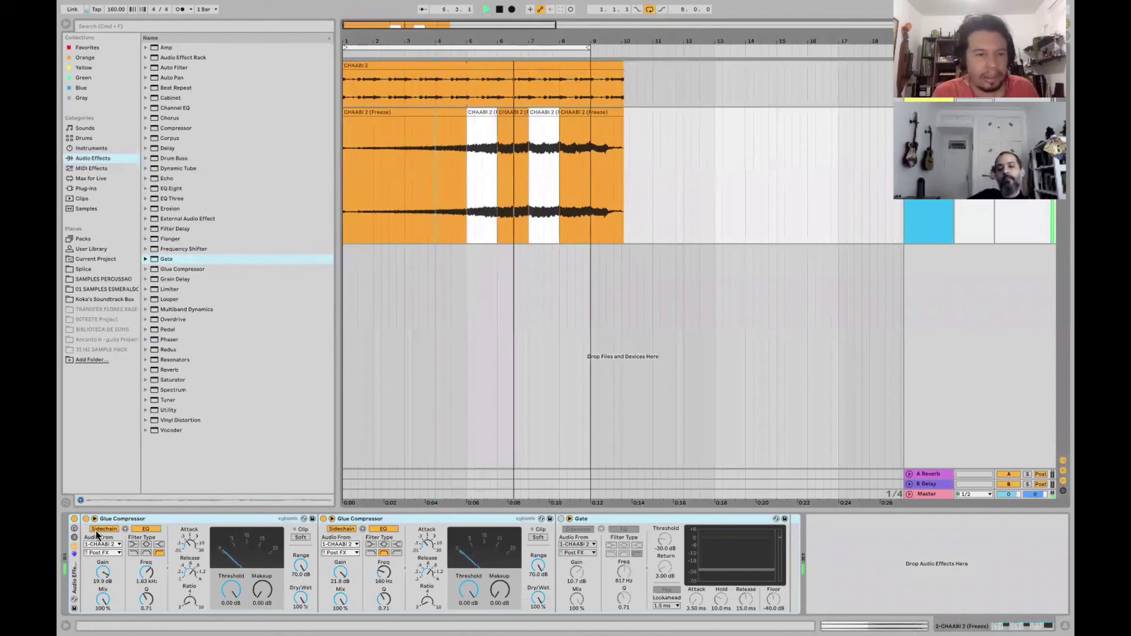
pyautogui.click(73, 520)
pyautogui.press('space')
pyautogui.press('space')
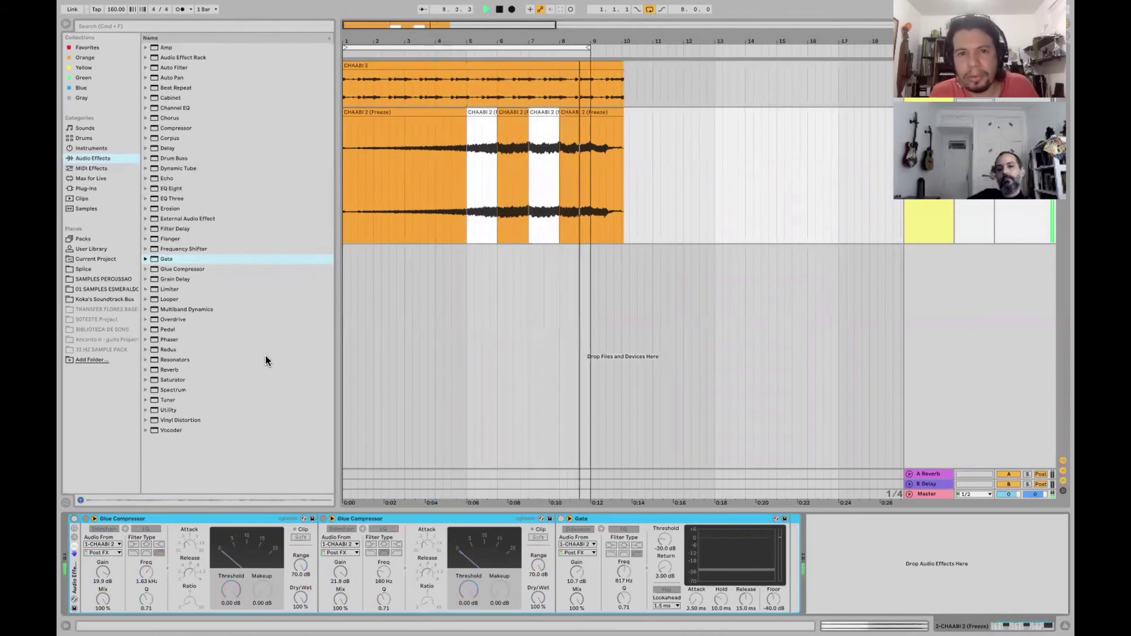
pyautogui.press('space')
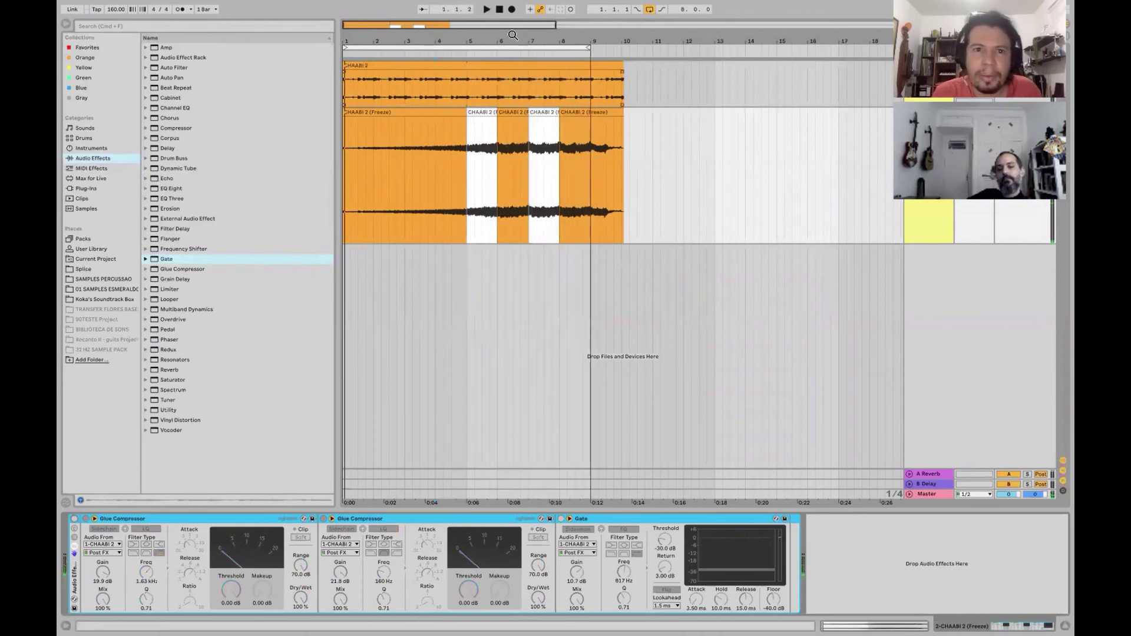
# - Split the reverb clip at 6.3 and colour the piece from 6.3 to bar 7 violet
pyautogui.moveTo(513, 36); pyautogui.dragTo(557, 147)
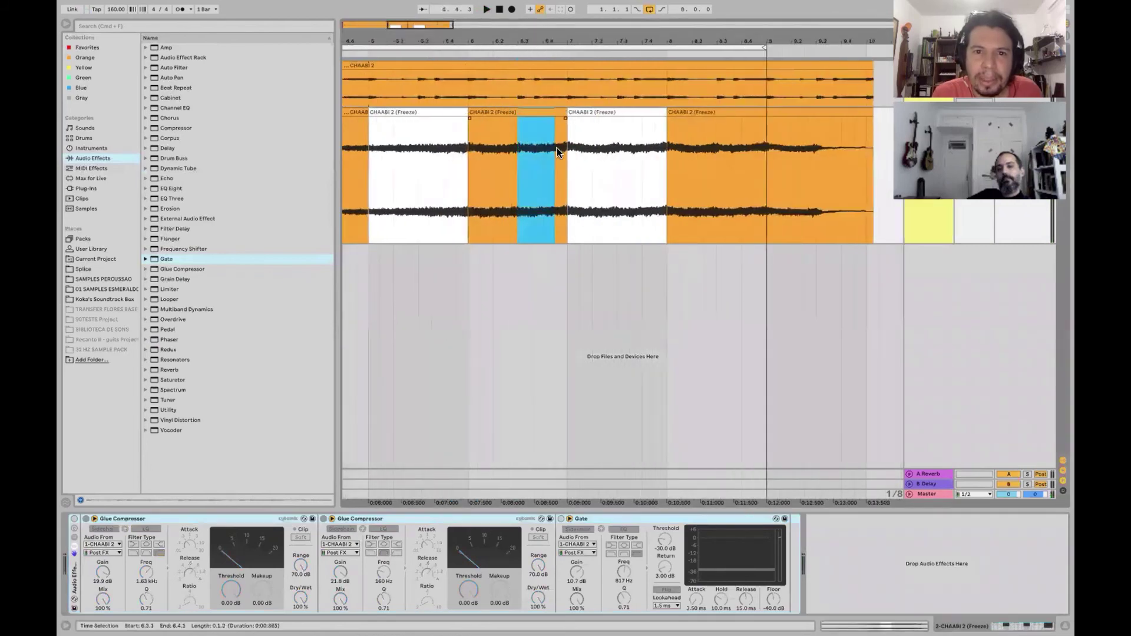
pyautogui.hotkey('ctrl', 'e')
pyautogui.doubleClick(543, 111)
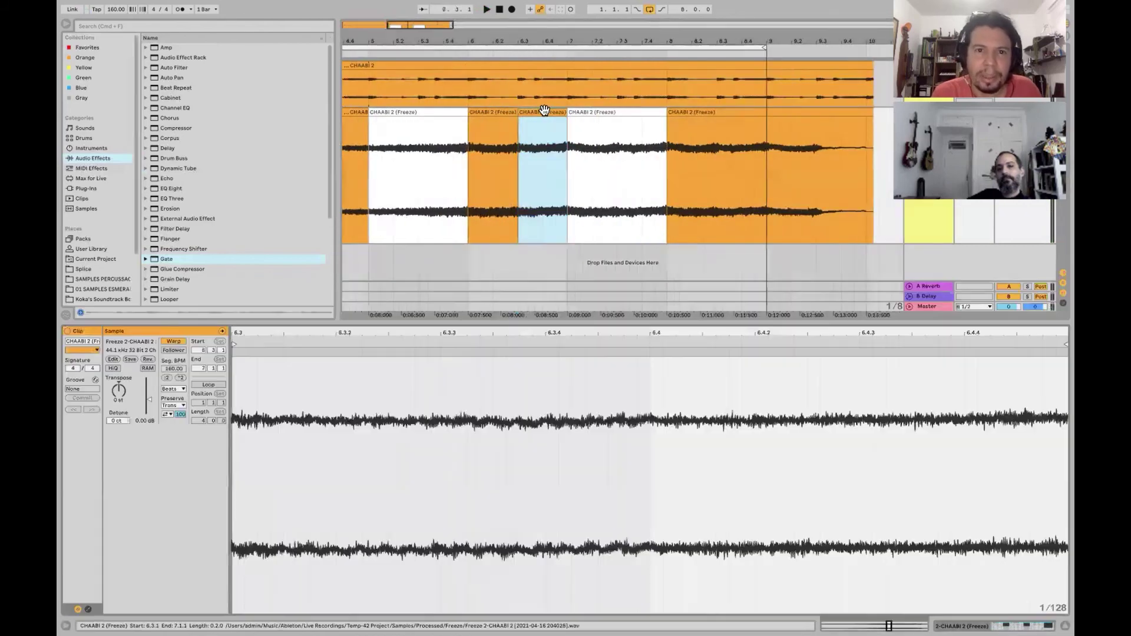
pyautogui.rightClick(543, 111)
pyautogui.click(645, 355)
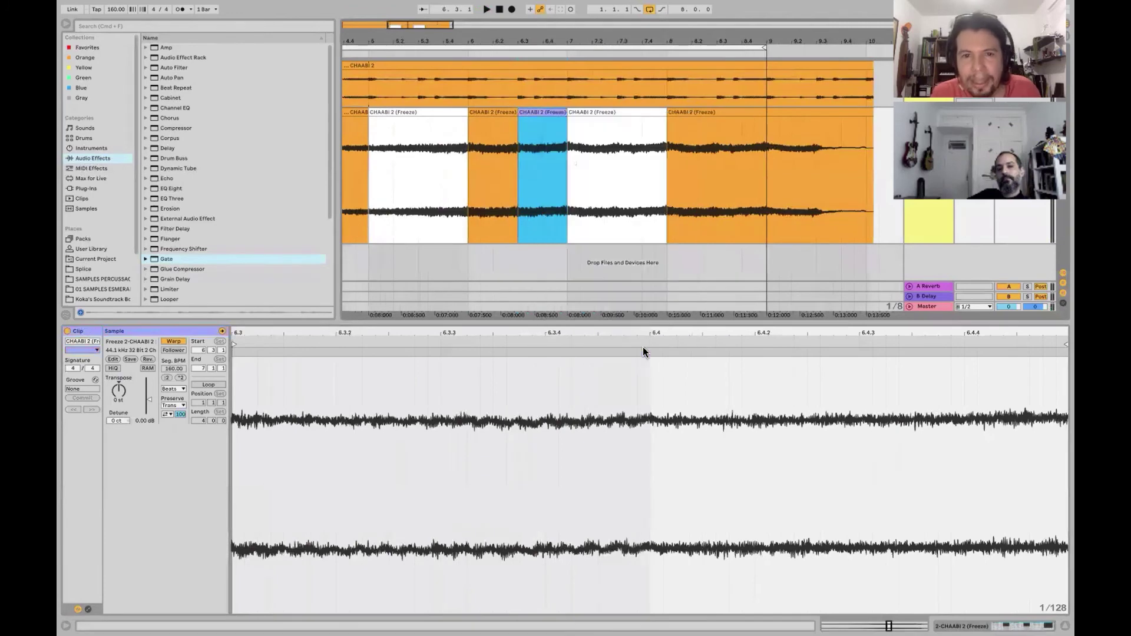
# - Split off the second half of bar 8 in the reverb clip, from 8.3 to bar 9, and colour it violet
pyautogui.moveTo(714, 152); pyautogui.dragTo(765, 157)
pyautogui.press('super+e')
pyautogui.rightClick(733, 111)
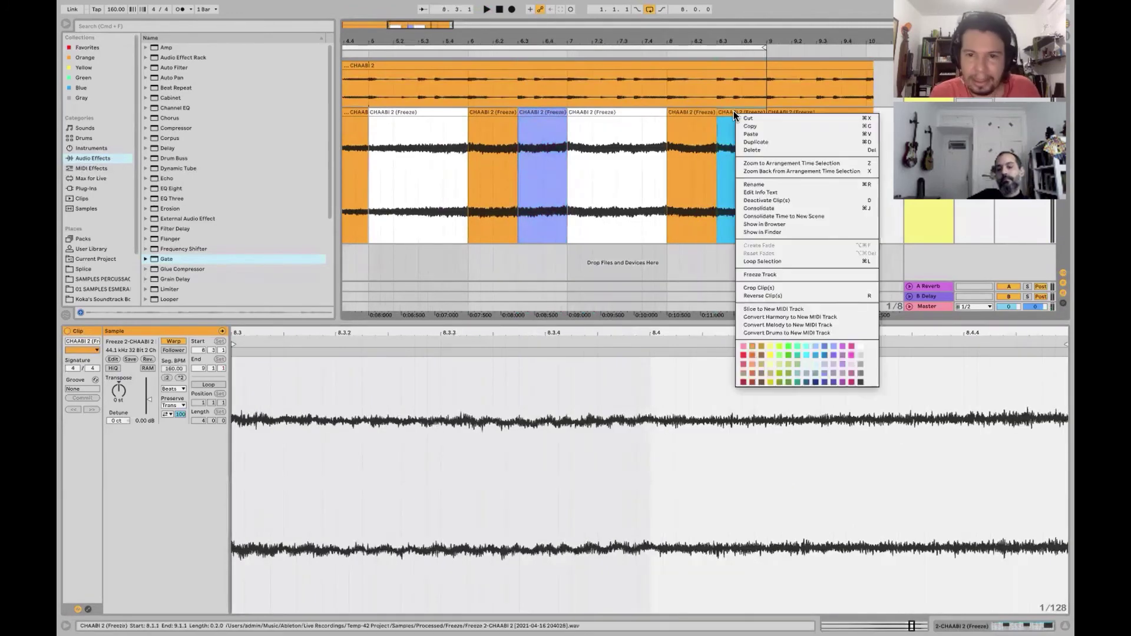
pyautogui.click(833, 346)
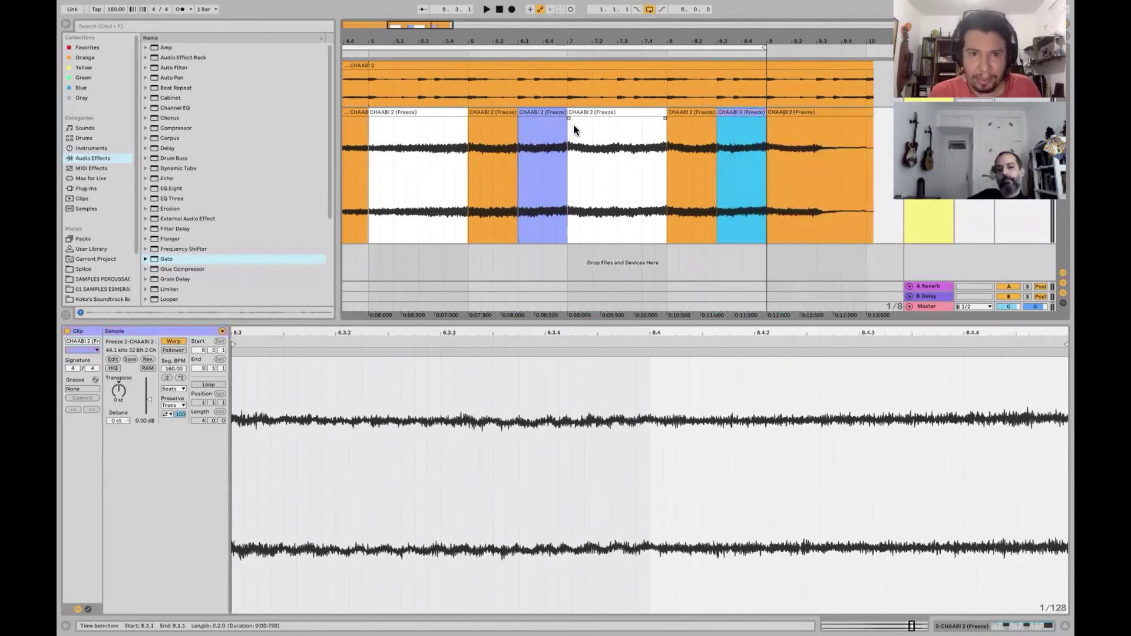
# - Transpose the violet clip at 6.3 to 3 st and play it back
pyautogui.click(542, 112)
pyautogui.click(543, 111)
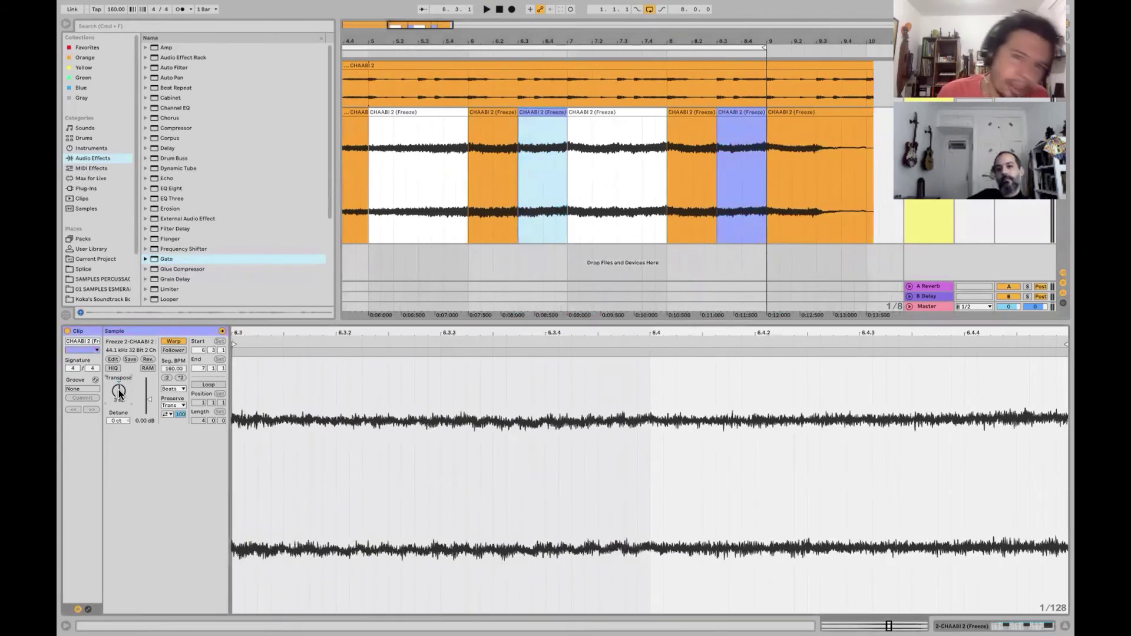
pyautogui.press('space')
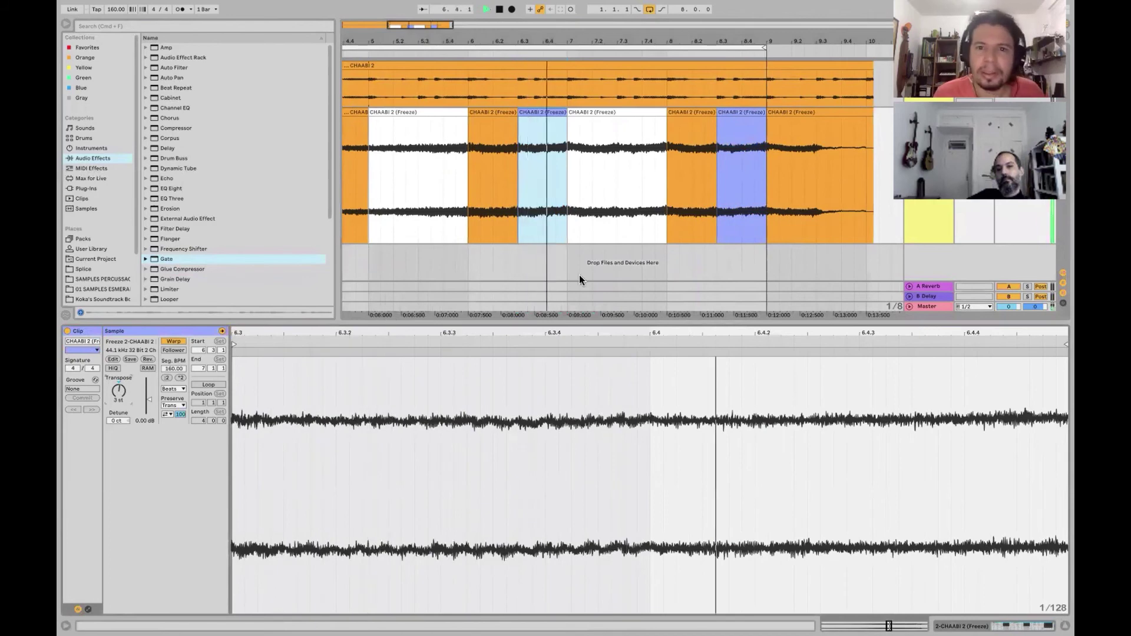
# - Change the transposition of the violet clip at 8.3 and audition the sequence from the start
pyautogui.click(742, 112)
pyautogui.press('space')
pyautogui.click(117, 394)
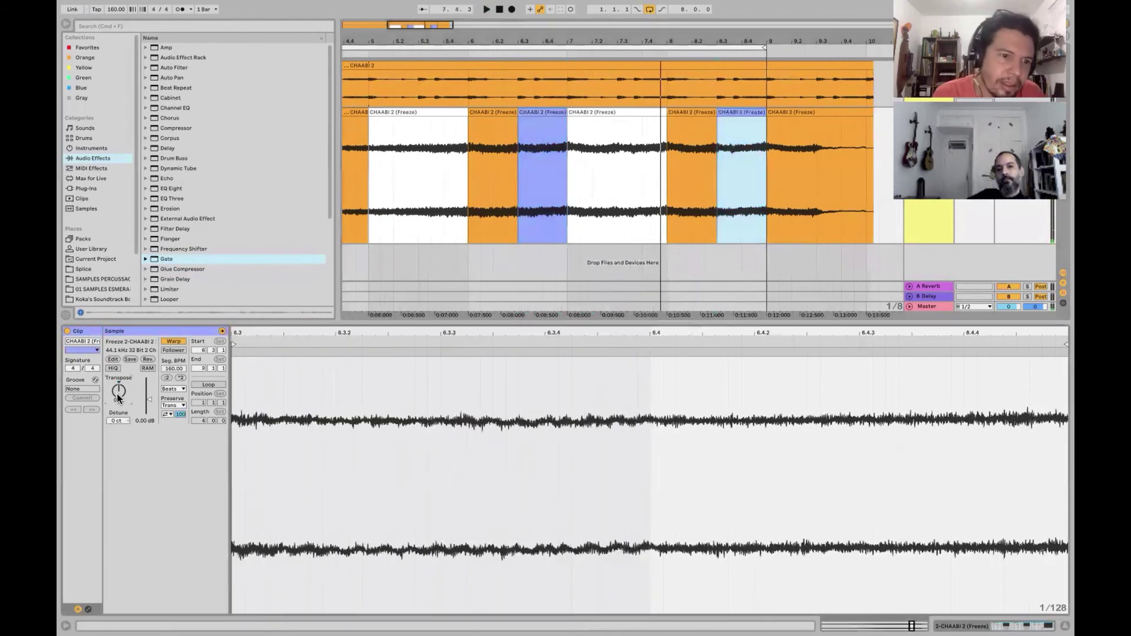
pyautogui.click(364, 160)
pyautogui.press('space')
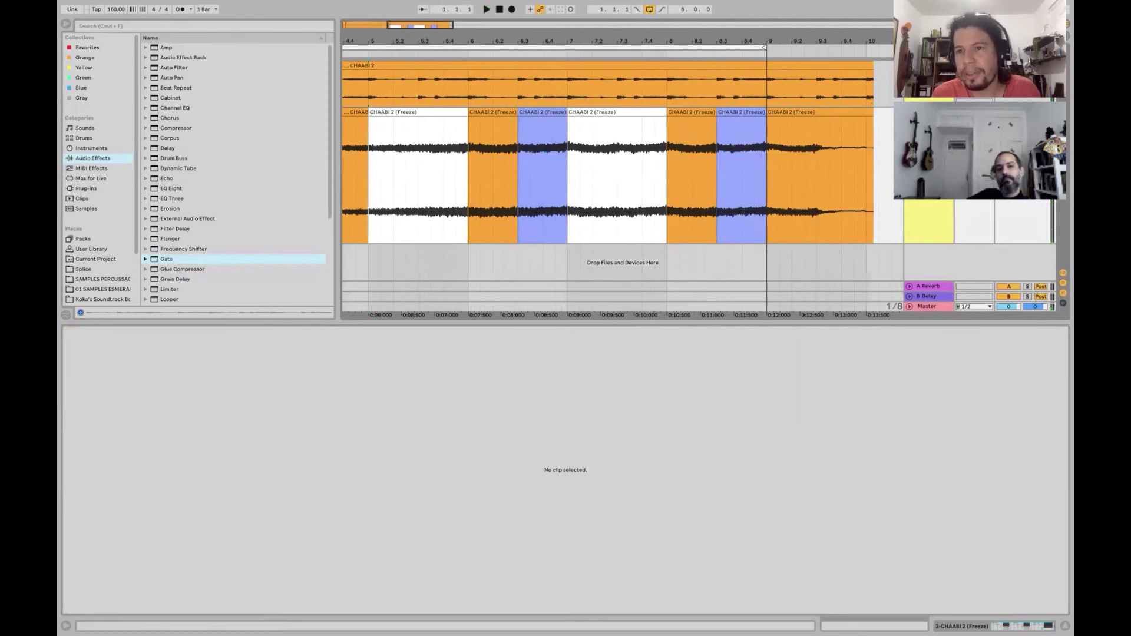
pyautogui.press('space')
# - Reactivate the Audio Effect Rack on the reverb track during playback
pyautogui.moveTo(638, 41); pyautogui.dragTo(812, 12)
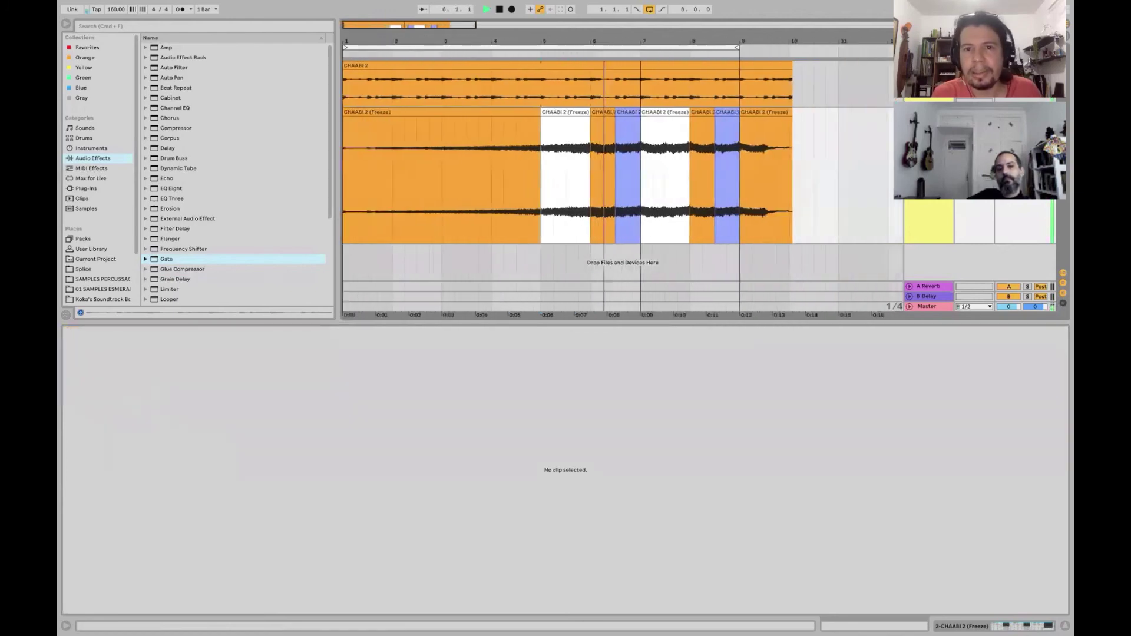
pyautogui.press('-')
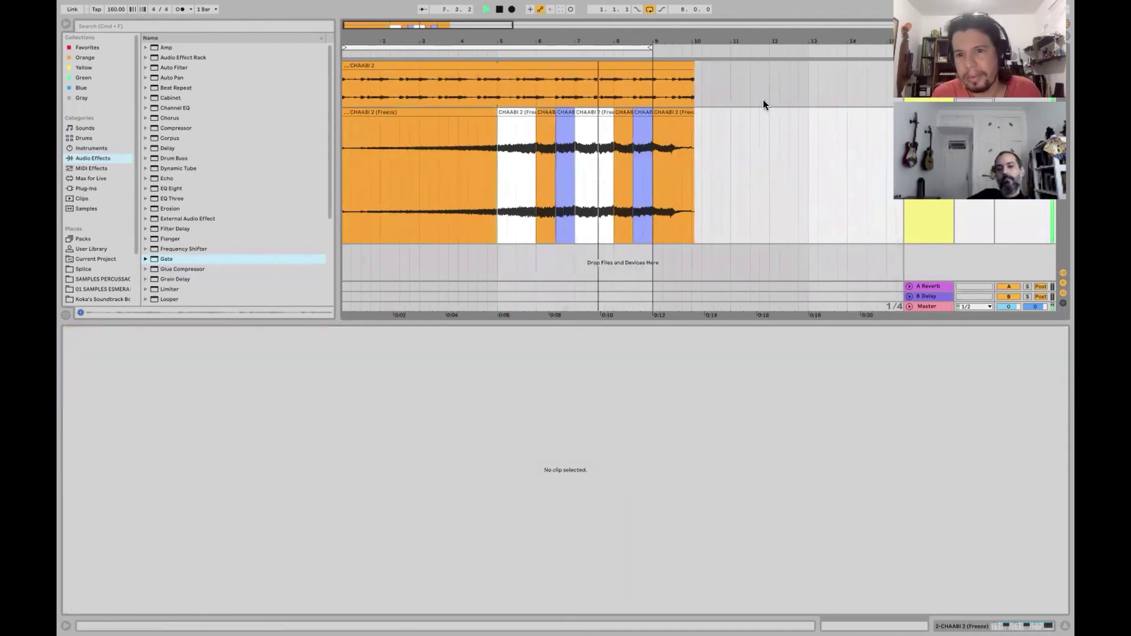
pyautogui.doubleClick(928, 111)
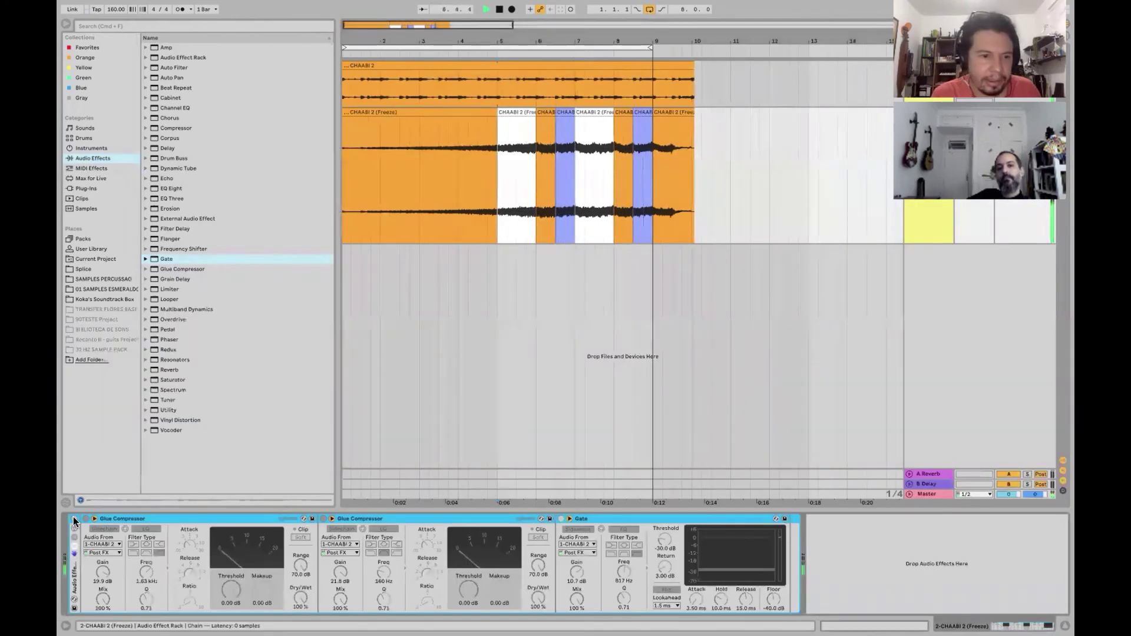
pyautogui.click(75, 519)
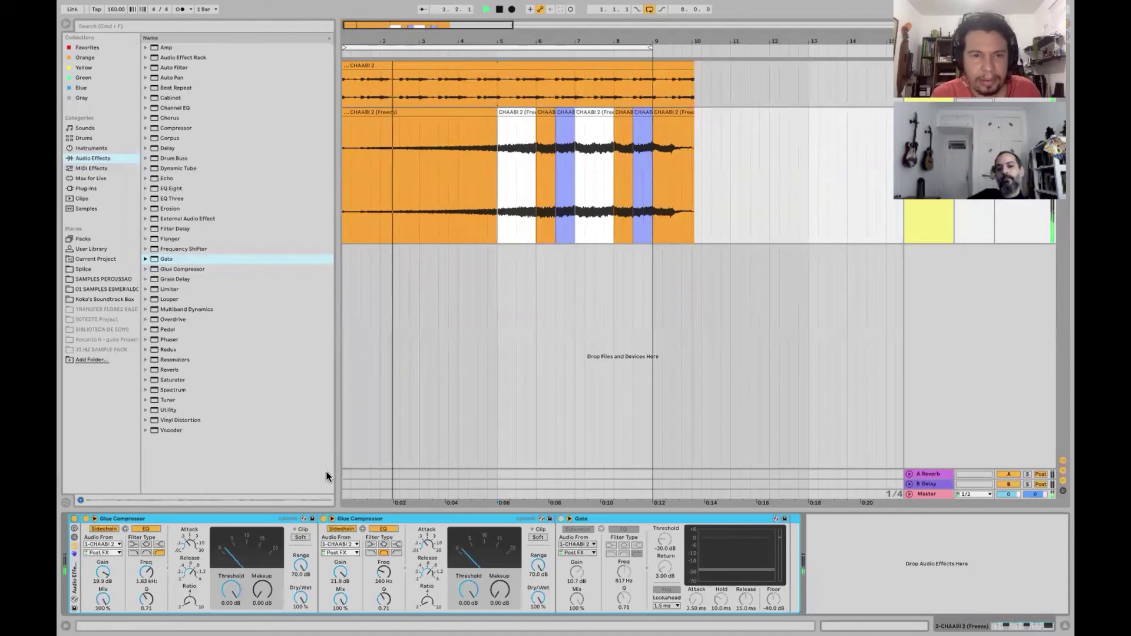
# - Set the arrangement loop to bars 5 to 9 and duplicate that time range
pyautogui.click(505, 131)
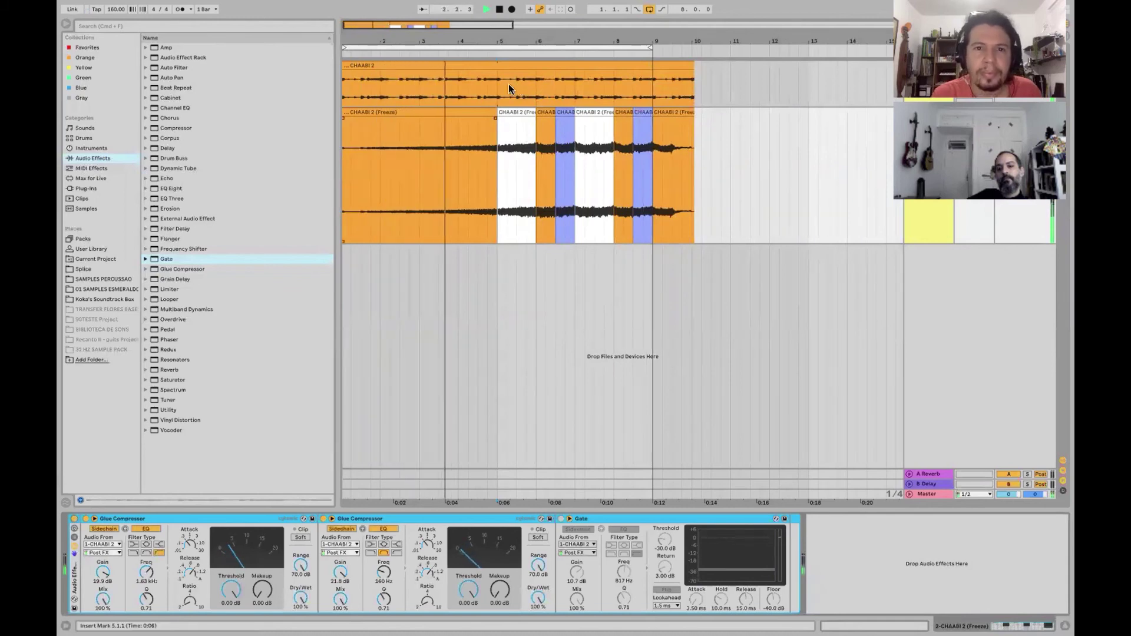
pyautogui.moveTo(343, 48); pyautogui.dragTo(498, 51)
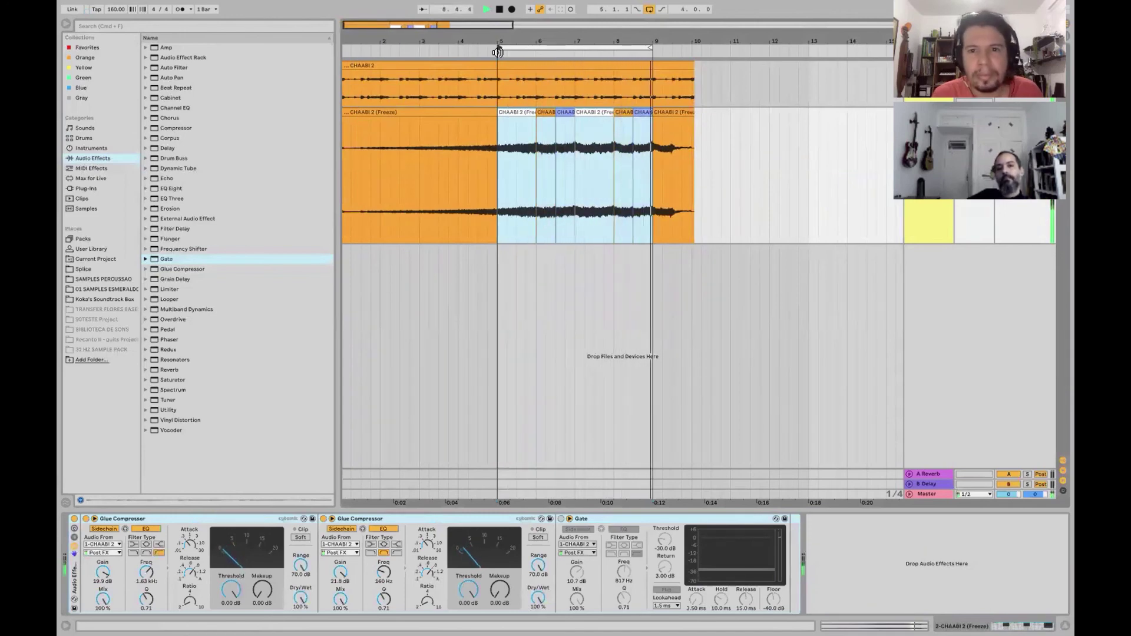
pyautogui.click(578, 46)
pyautogui.rightClick(577, 46)
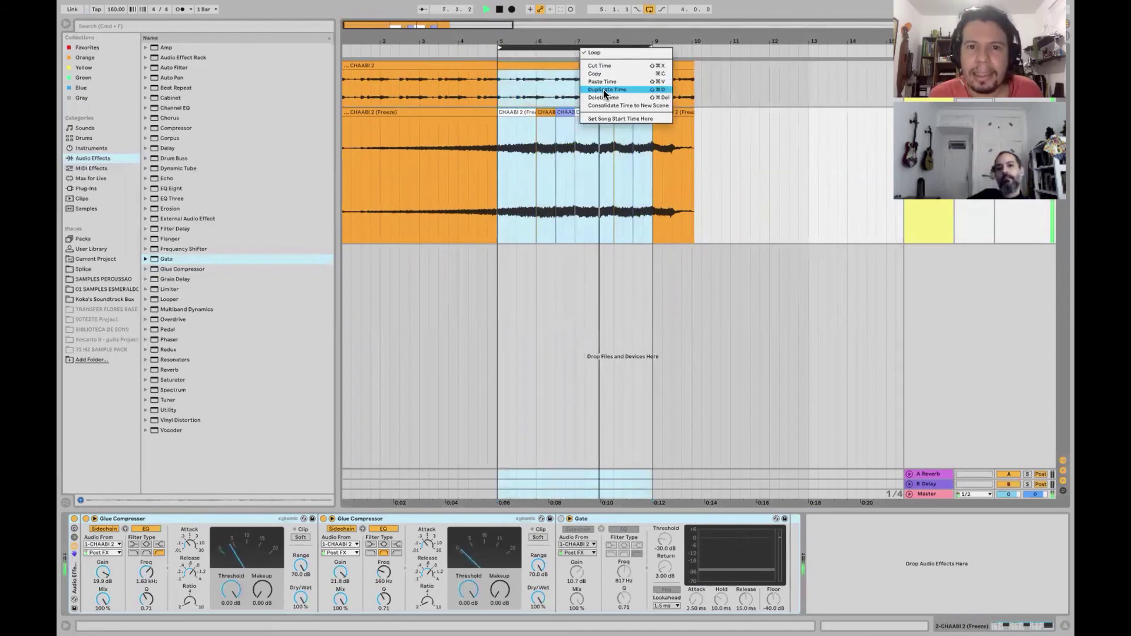
pyautogui.click(604, 90)
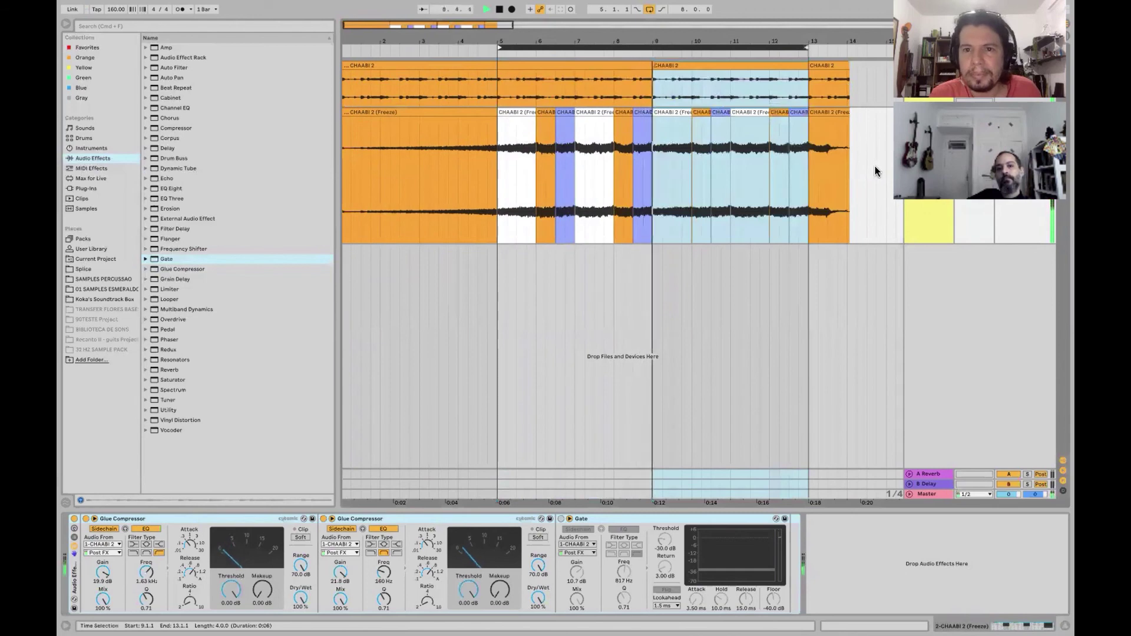
# - Select all duplicated reverb clips from bar 9 to bar 13, change their transposition together and audition them
pyautogui.click(670, 111)
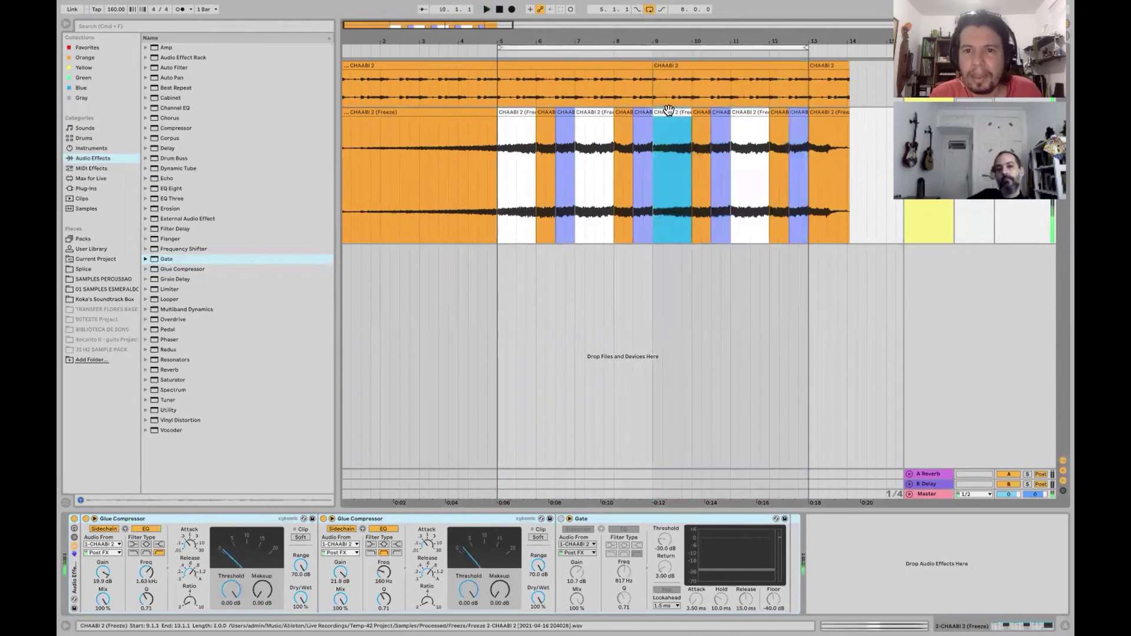
pyautogui.keyDown('shift'); pyautogui.click(794, 109); pyautogui.keyUp('shift')
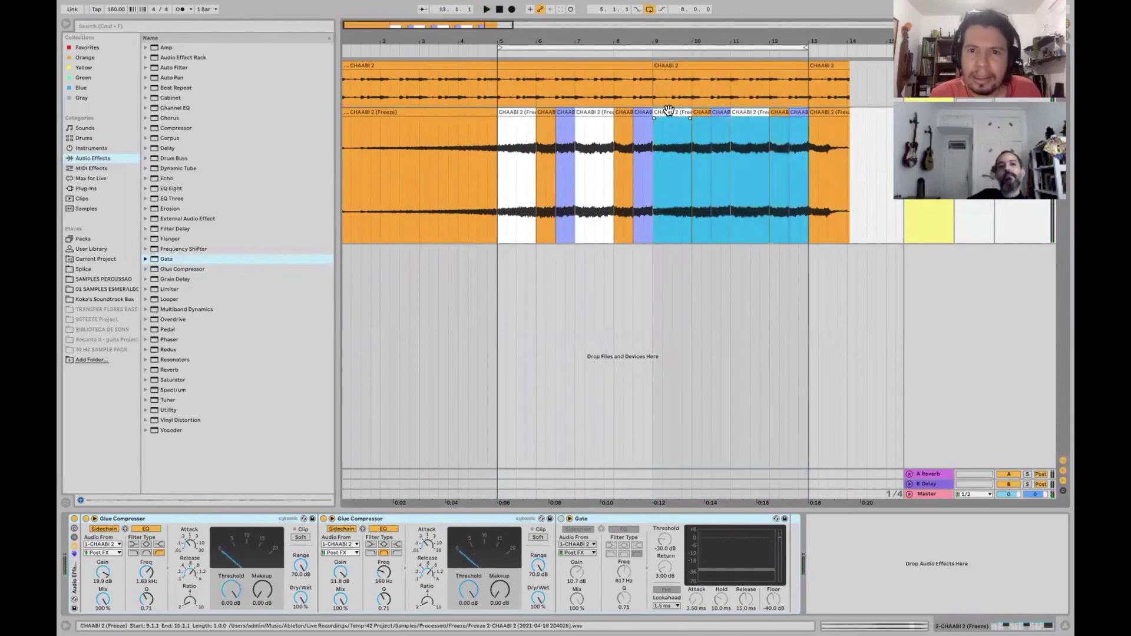
pyautogui.doubleClick(668, 111)
pyautogui.keyDown('shift'); pyautogui.click(795, 110); pyautogui.keyUp('shift')
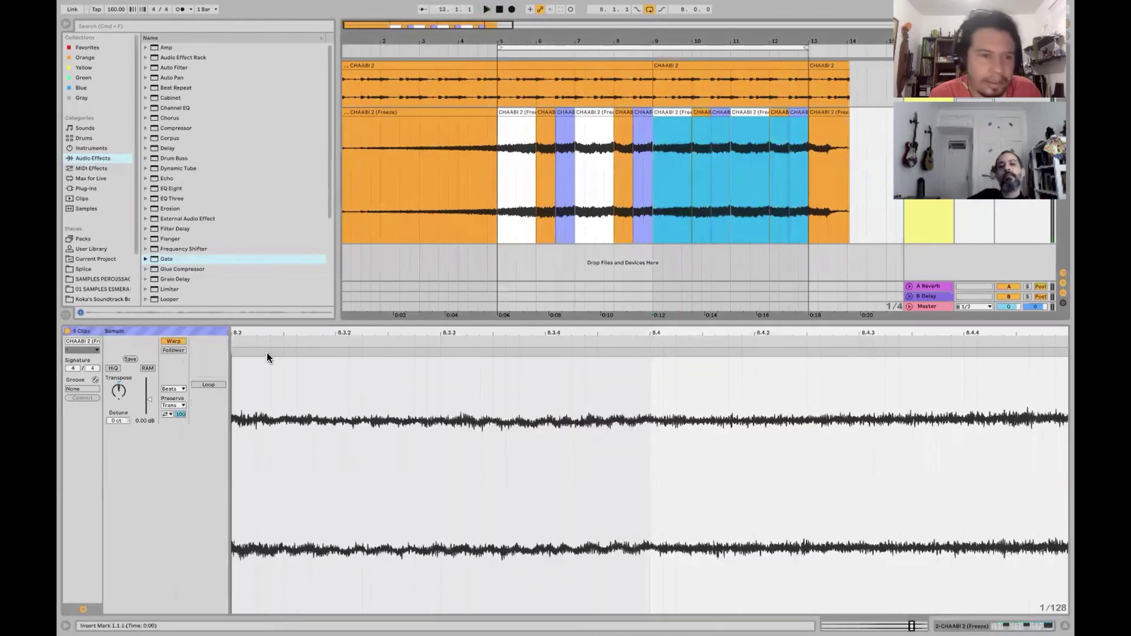
pyautogui.click(118, 396)
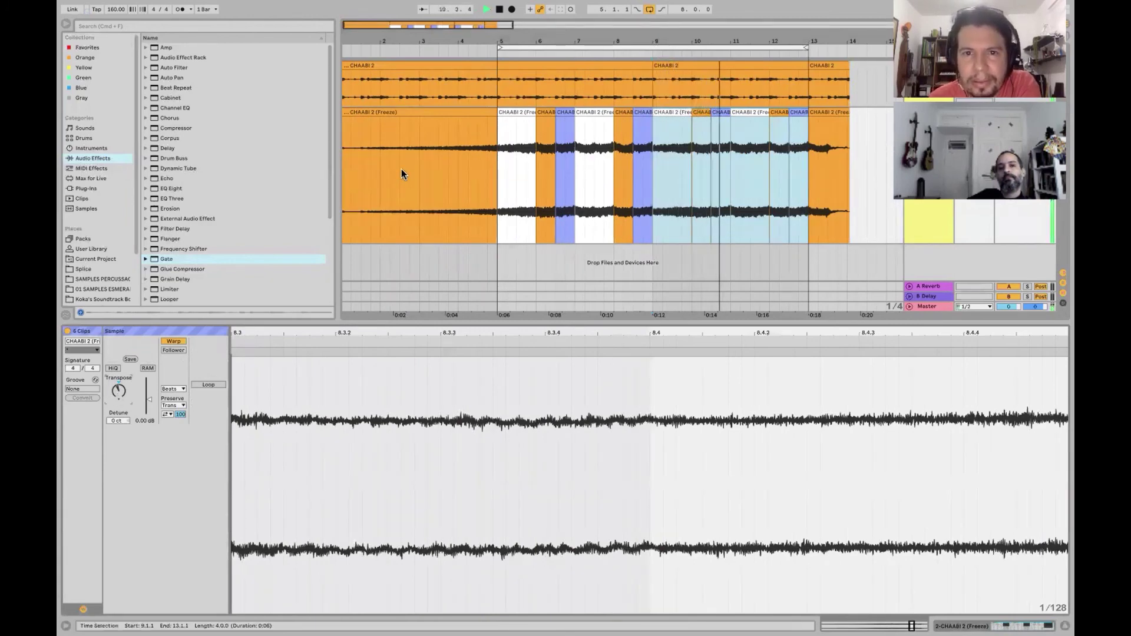
# - Stop playback and set the second Glue Compressor's sidechain gain on the reverb track to -19.0 dB
pyautogui.click(516, 111)
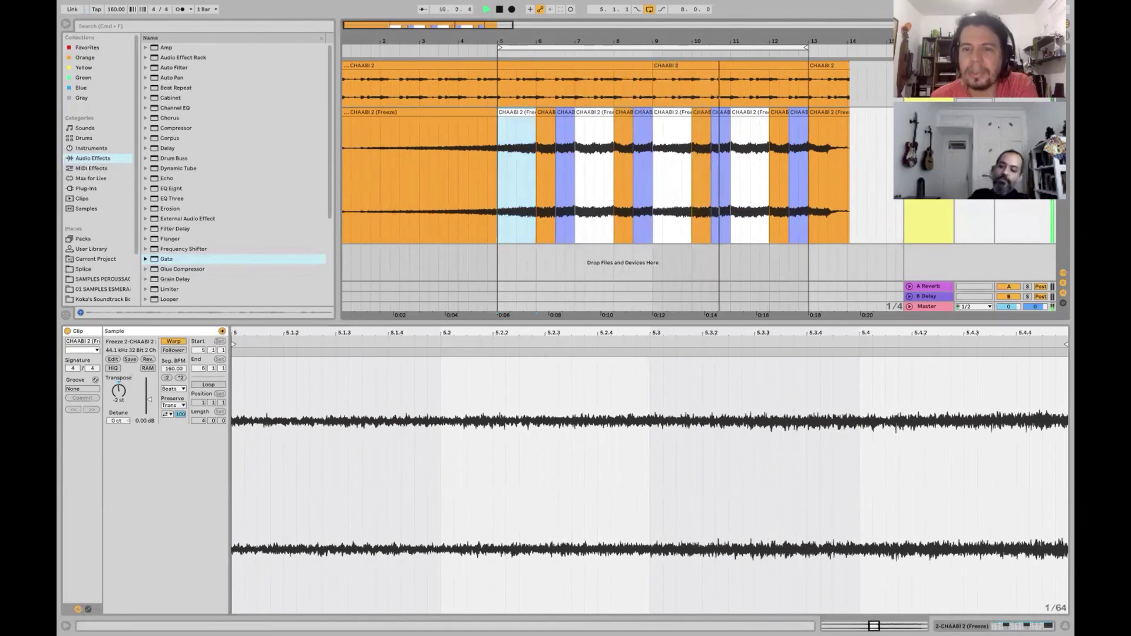
pyautogui.press('space')
pyautogui.hotkey('shift', 'Tab')
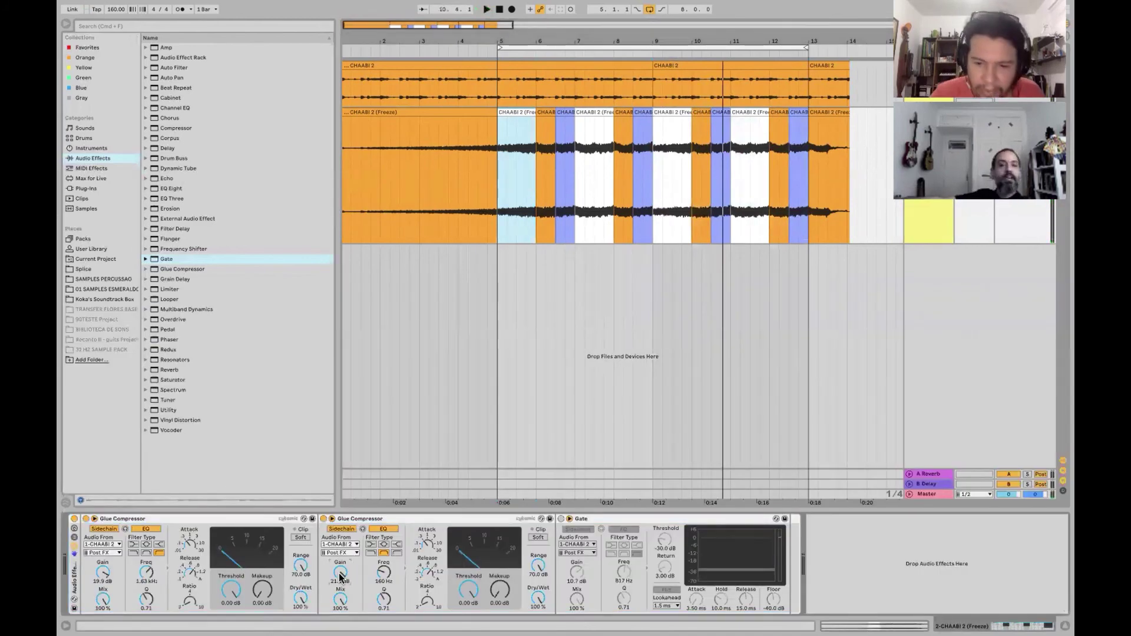
pyautogui.write('0')
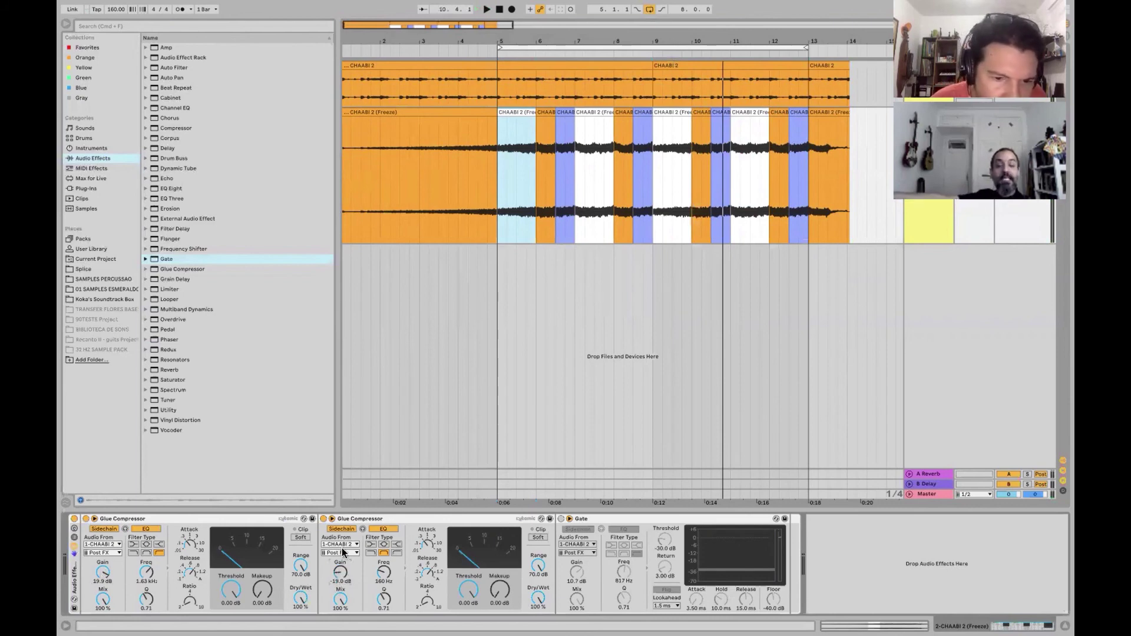
# - Set the sidechain gain to 16.0 dB on both Glue Compressors of the reverb track and play the loop
pyautogui.moveTo(341, 572)
pyautogui.mouseDown()
pyautogui.moveTo(342, 554)
pyautogui.moveTo(342, 578)
pyautogui.mouseUp()
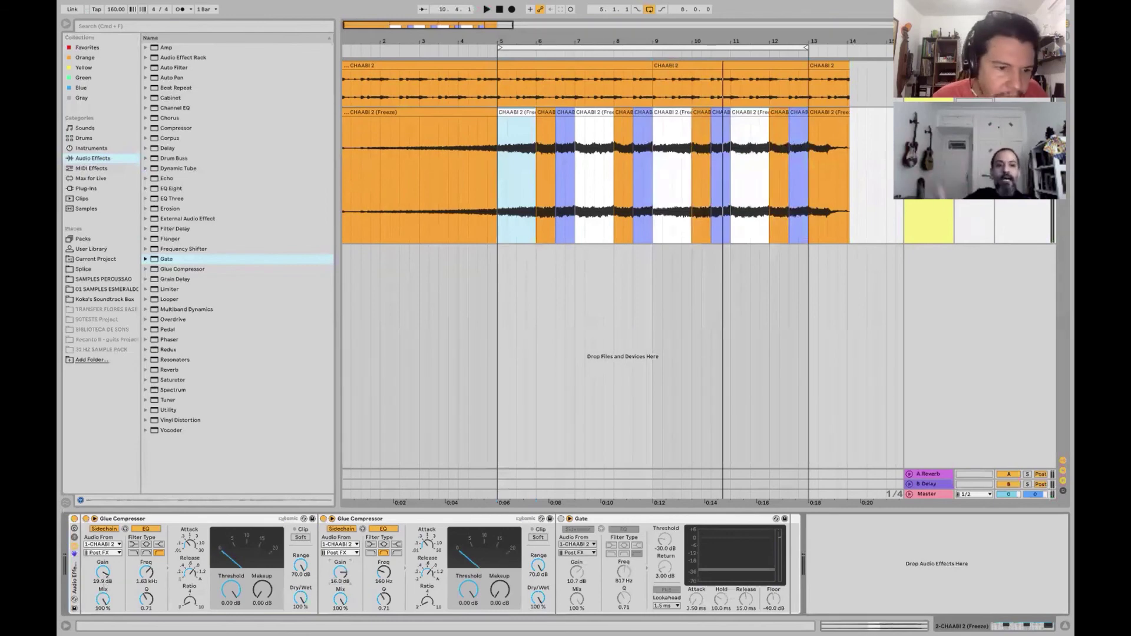
pyautogui.click(105, 580)
pyautogui.press('space')
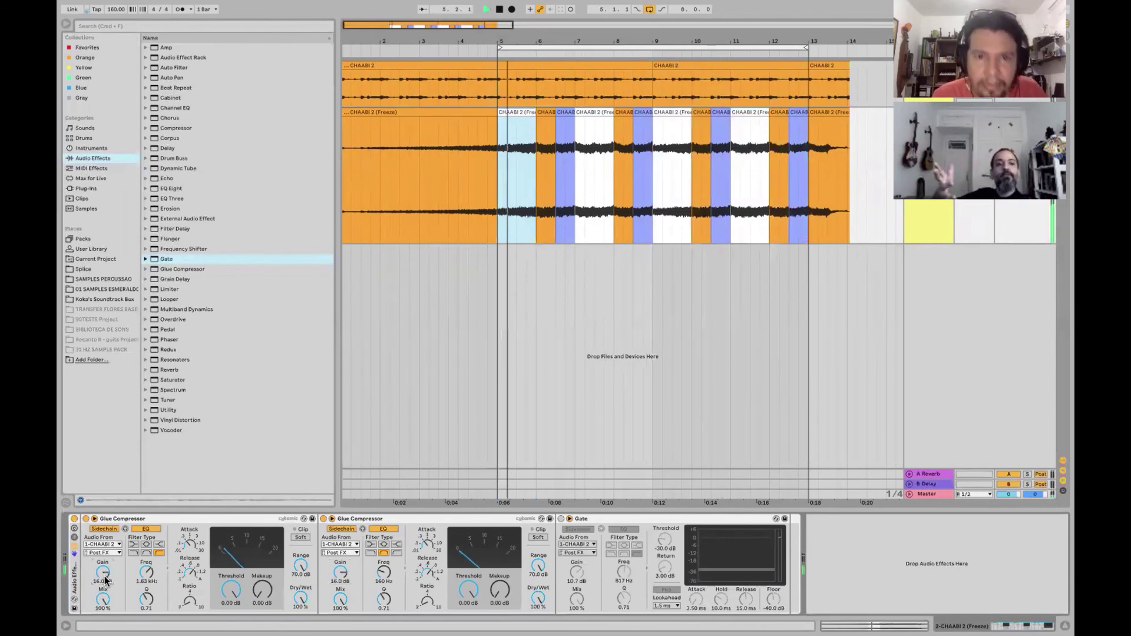
# - Audition the transposed reverb sequence from the clip at bar 5, and stop playback
pyautogui.click(833, 157)
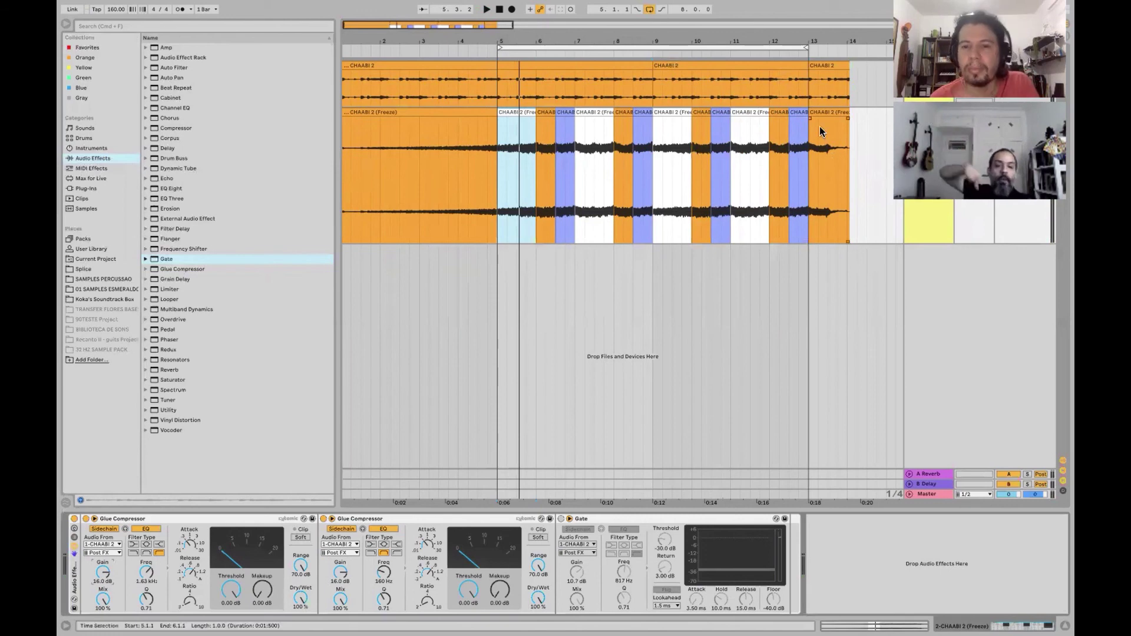
pyautogui.click(807, 174)
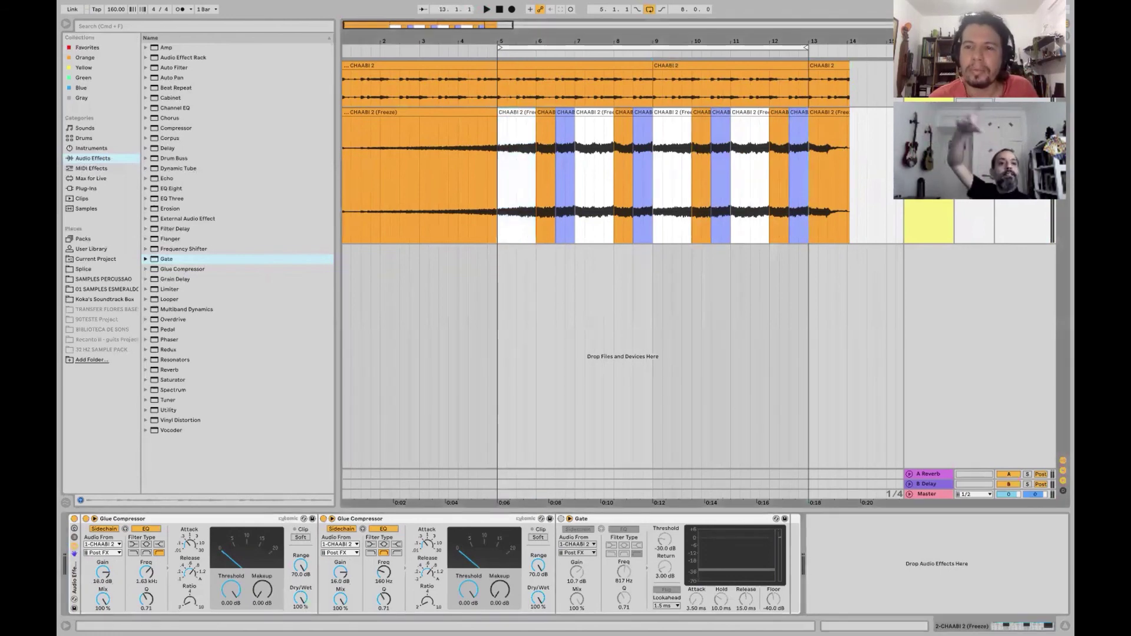
pyautogui.click(507, 111)
pyautogui.press('space')
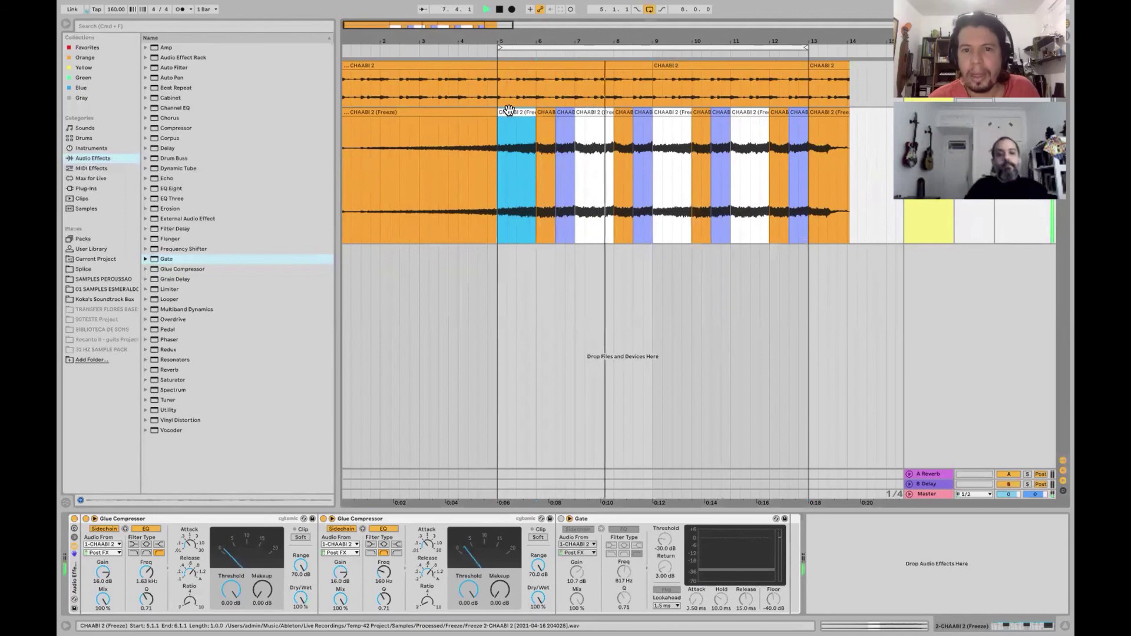
pyautogui.press('space')
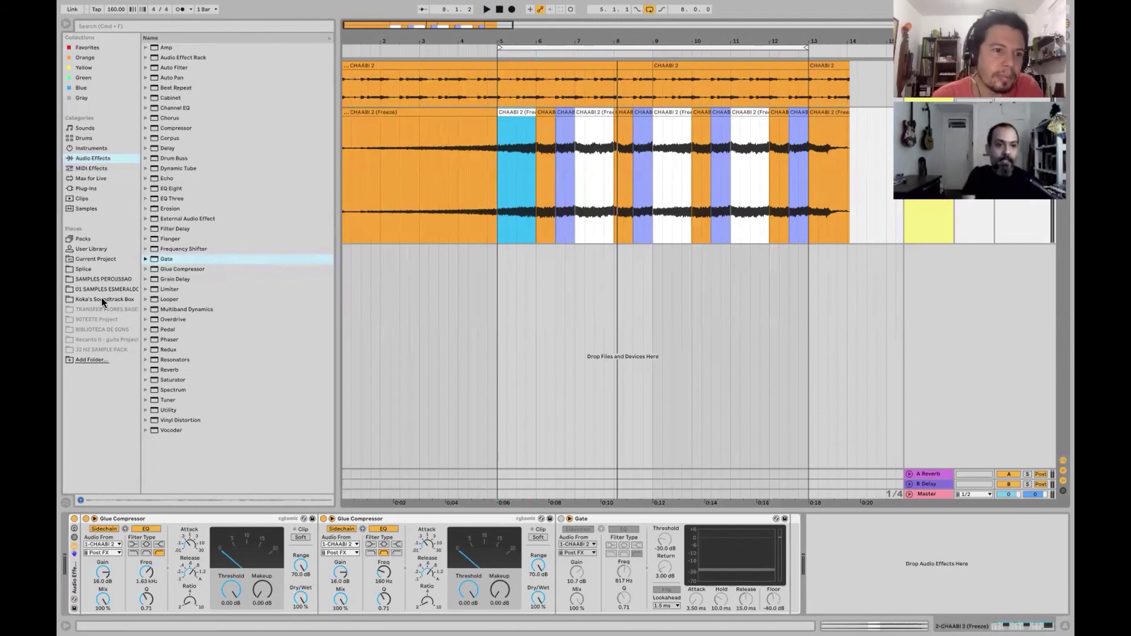
# - Browse the SAMPLES PERCUSSAO and 01 SAMPLES ESMERALDO folders, collapsing the CHAABI folder
pyautogui.click(97, 281)
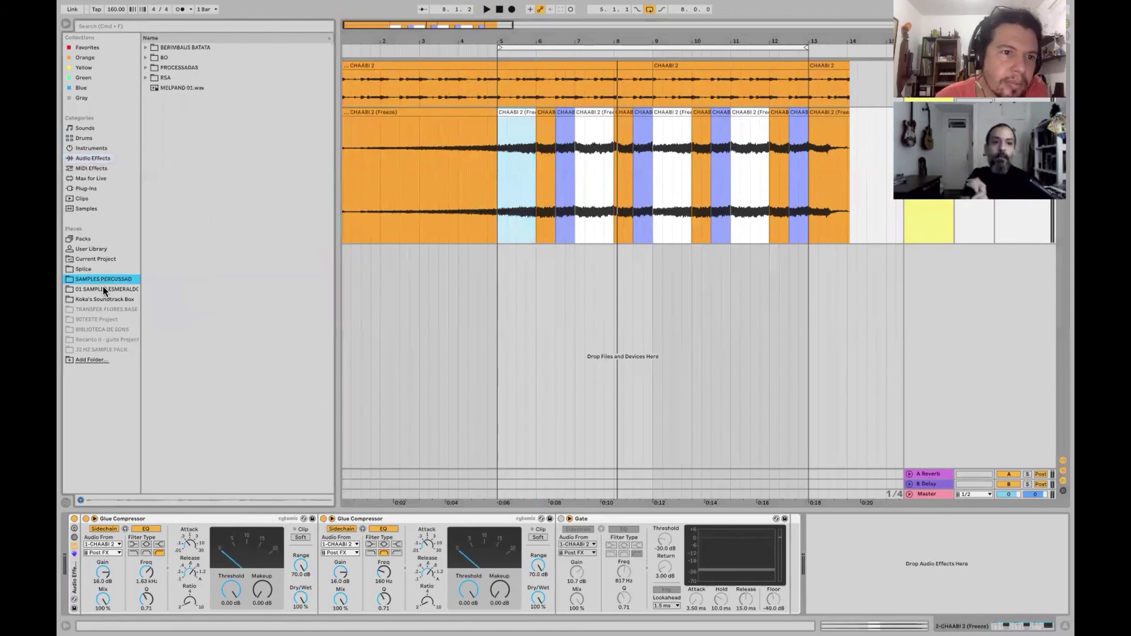
pyautogui.click(105, 290)
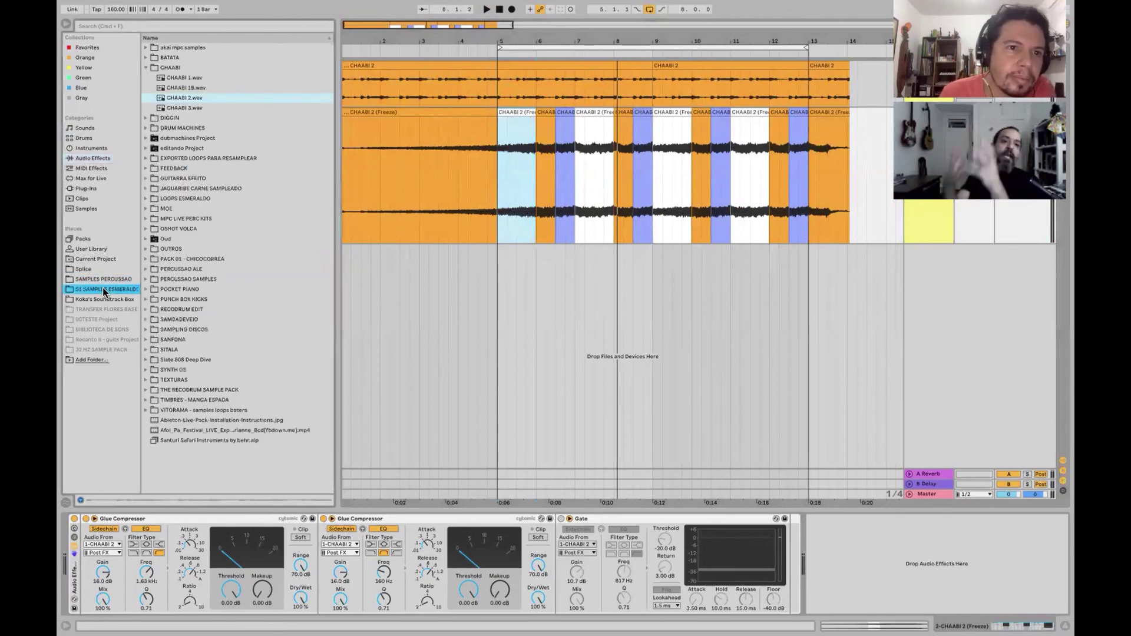
pyautogui.press('Right')
pyautogui.press('Left')
pyautogui.press('Left')
pyautogui.press('Down')
pyautogui.press('Down')
pyautogui.press('Down')
pyautogui.press('Down')
pyautogui.press('Down')
pyautogui.press('Down')
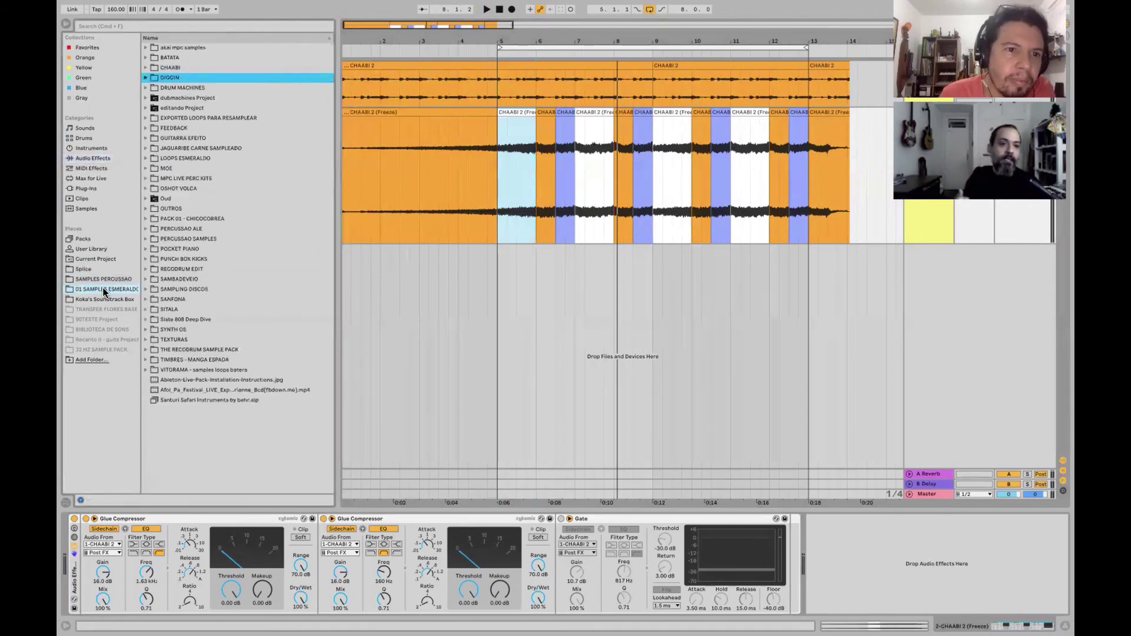
# - Expand the FEEDBACK folder, go through its LISA samples and collapse the folder
pyautogui.press('Right')
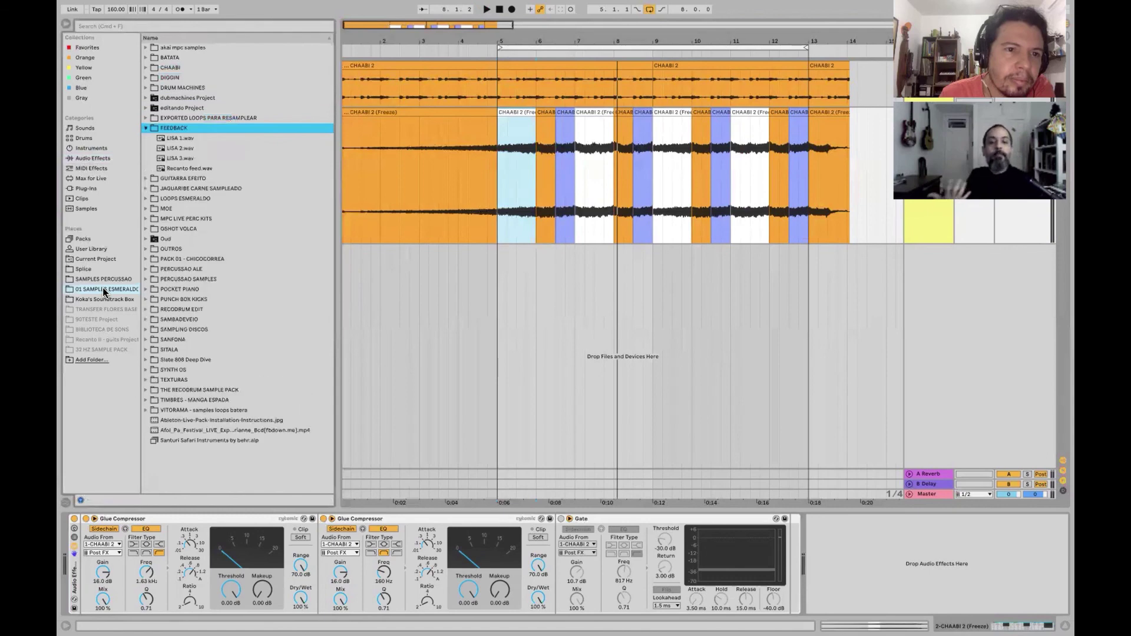
pyautogui.press('Down')
pyautogui.press('Down')
pyautogui.press('Down')
pyautogui.press('Down')
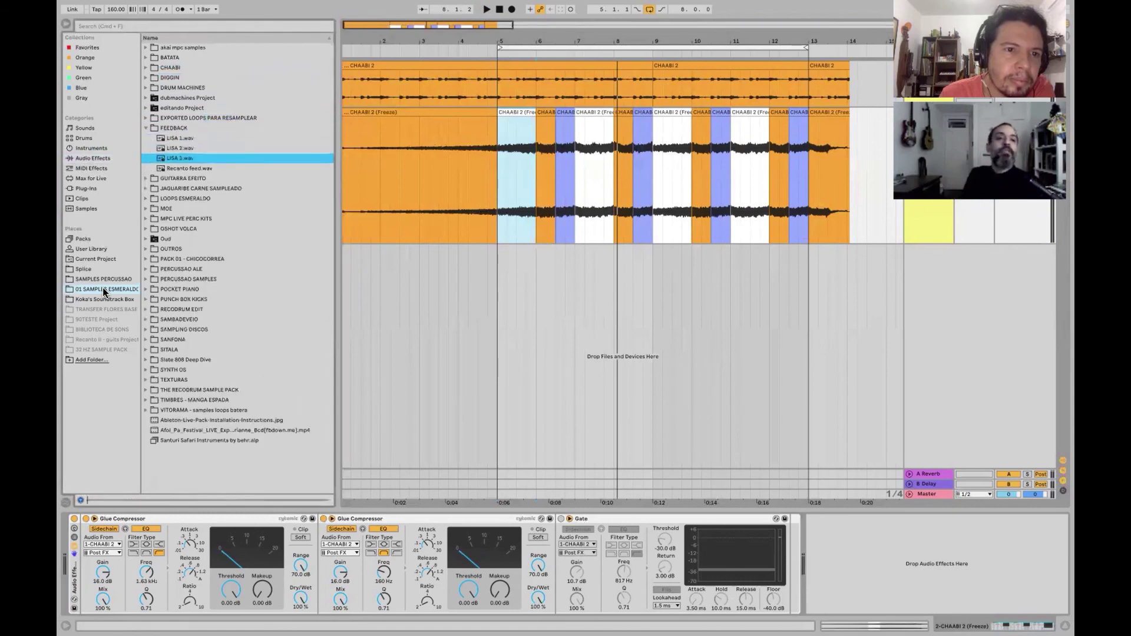
pyautogui.press('Left')
pyautogui.press('Left')
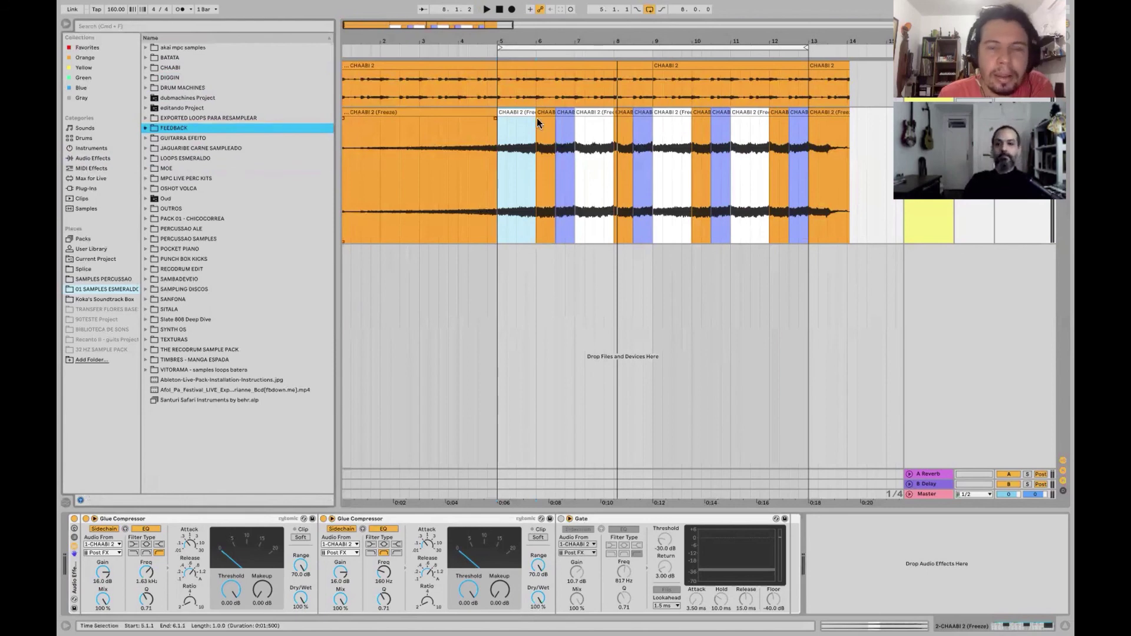
# - Replay the start of the looped reverb sequence from bar 5 and stop playback
pyautogui.moveTo(656, 40); pyautogui.dragTo(609, 42)
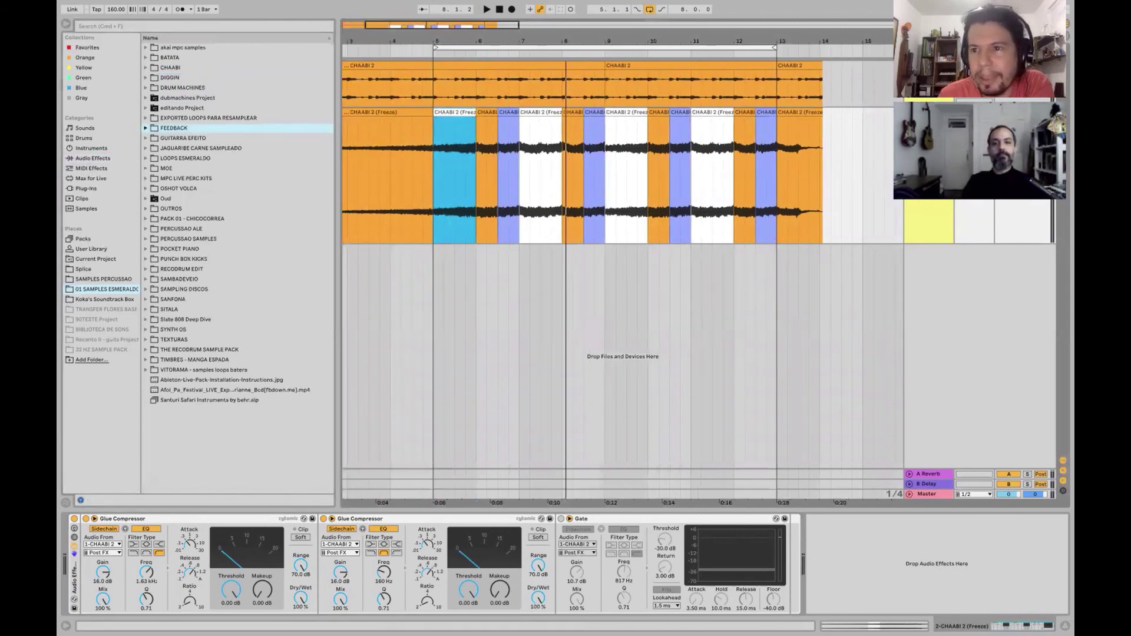
pyautogui.press('space')
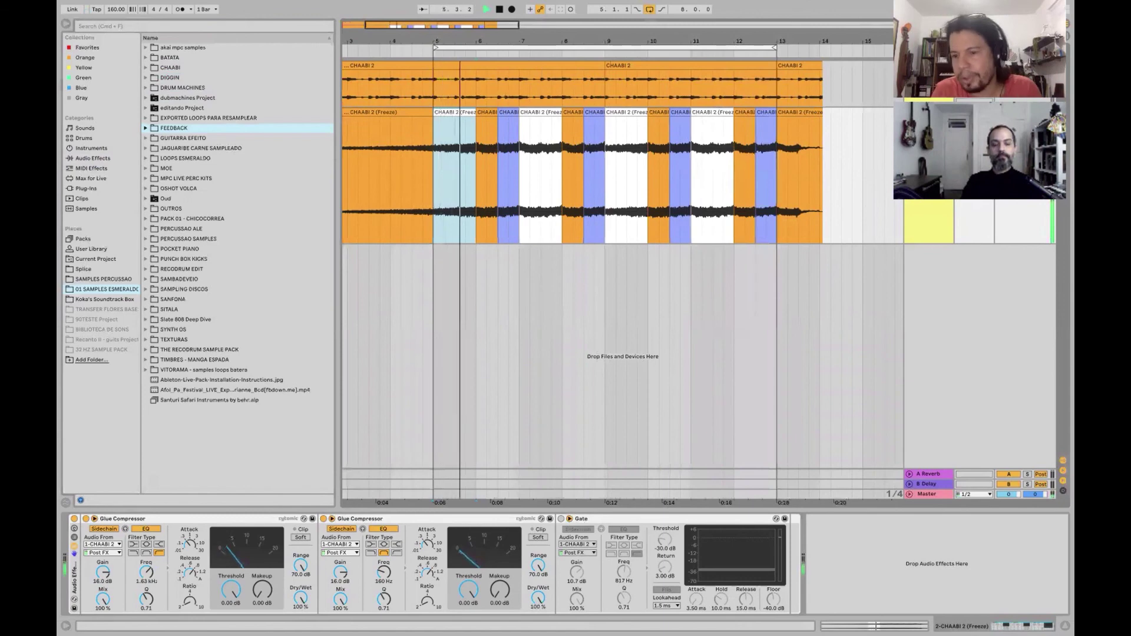
pyautogui.press('space')
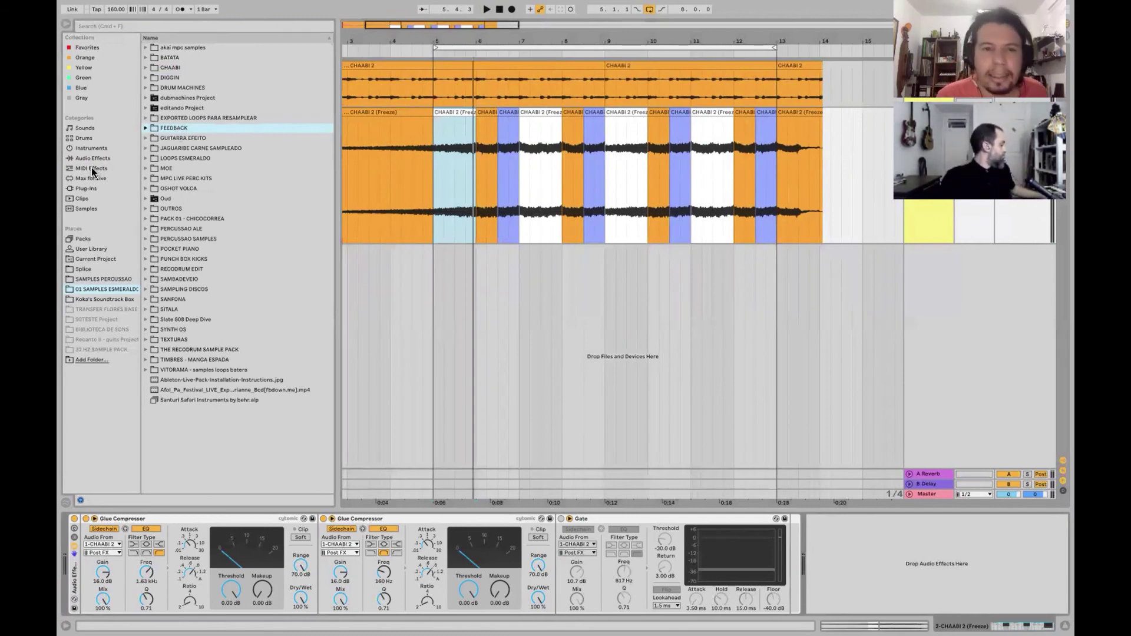
pyautogui.click(448, 111)
pyautogui.press('space')
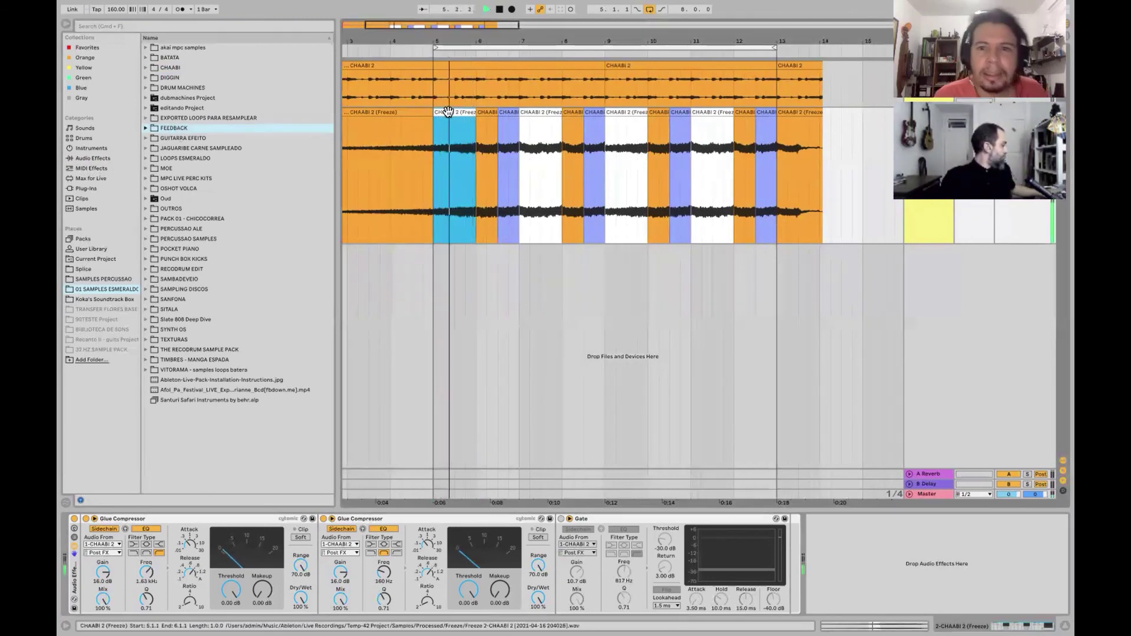
pyautogui.press('space')
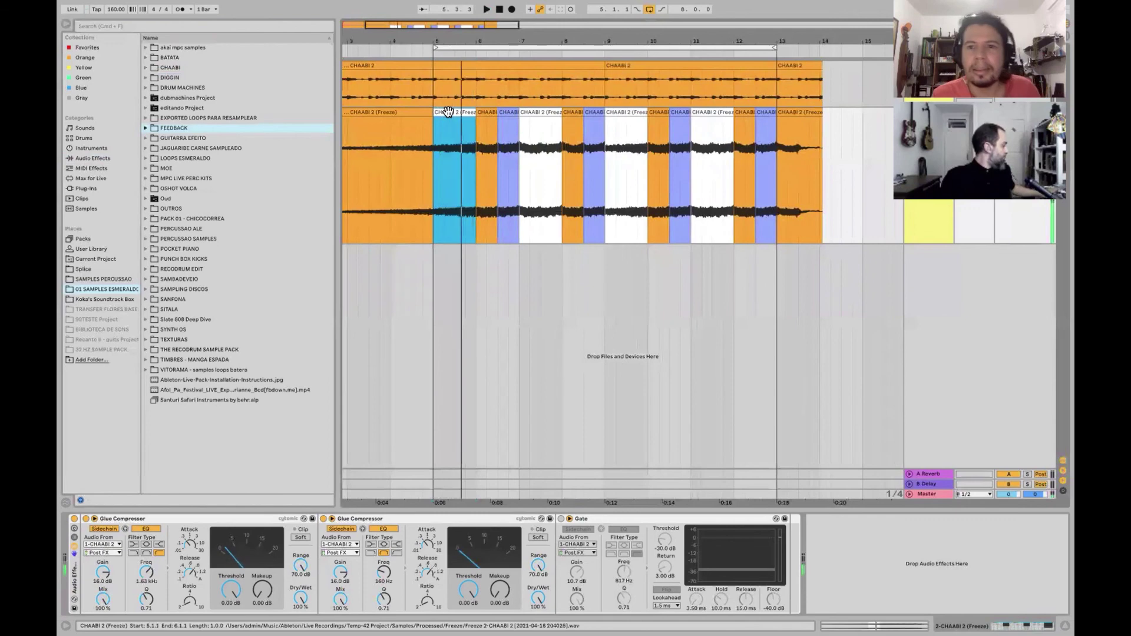
# - Select the reverb clips from bar 5 to bar 13, duplicate them and consolidate the copy into one clip
pyautogui.keyDown('shift'); pyautogui.click(774, 166); pyautogui.keyUp('shift')
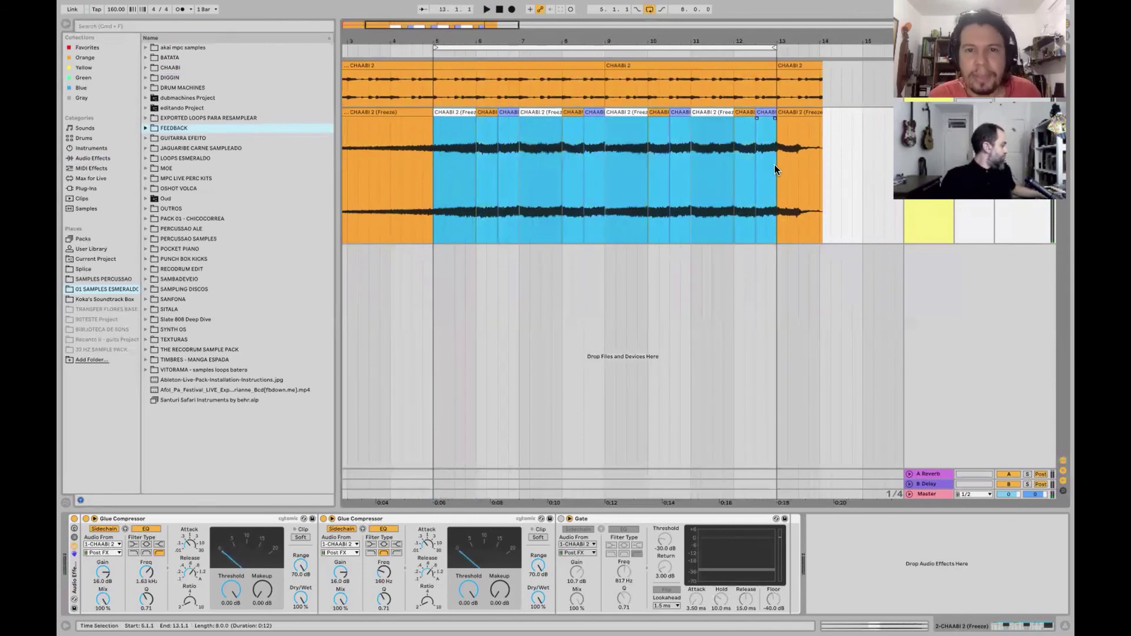
pyautogui.press('super+d')
pyautogui.press('super+j')
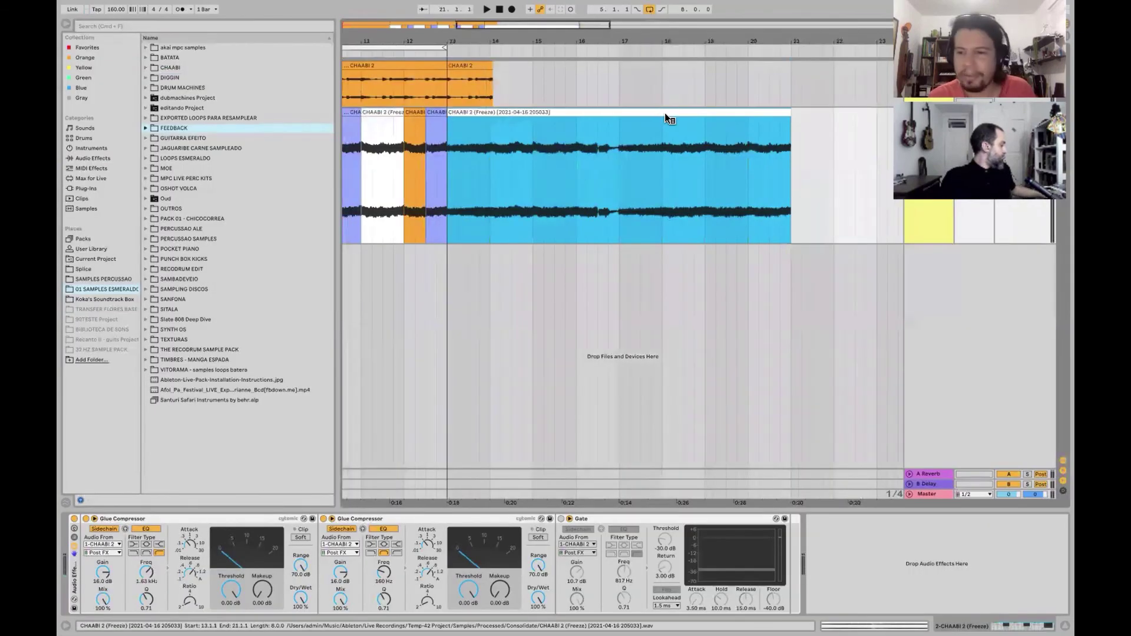
pyautogui.rightClick(663, 112)
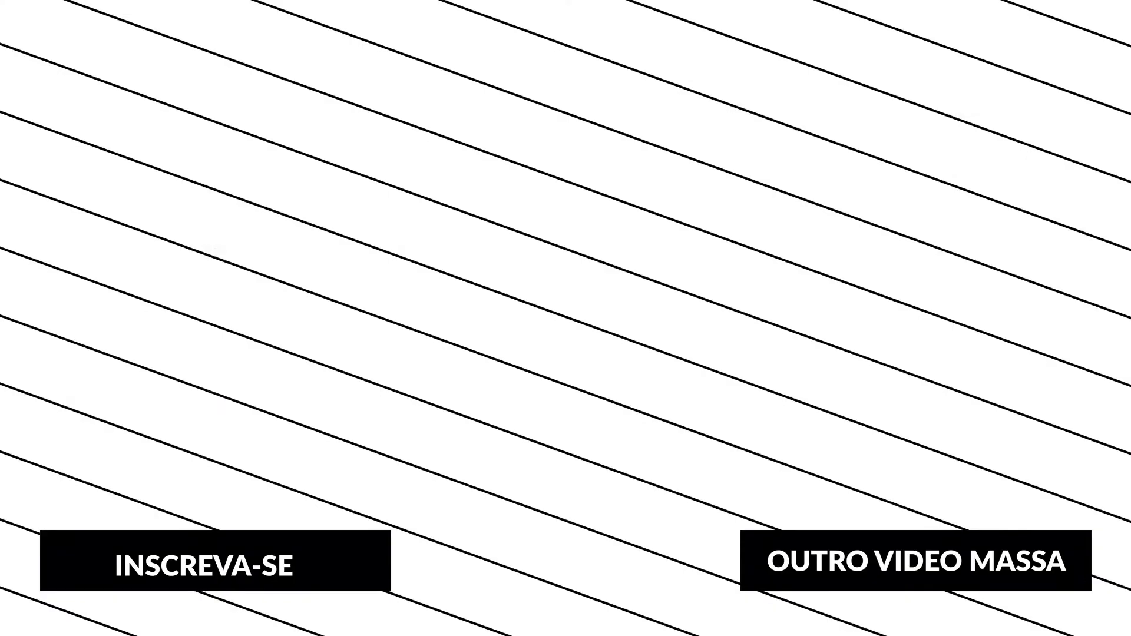